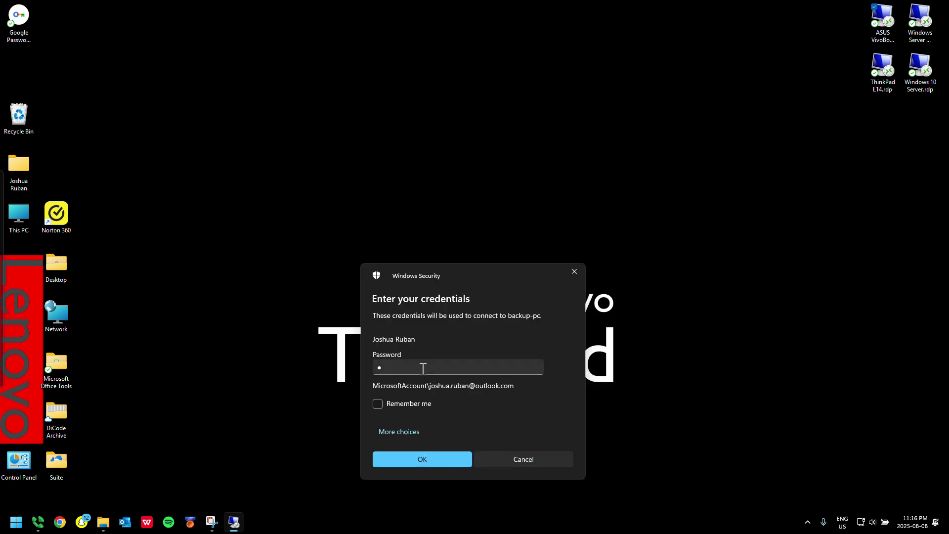
Re-enter the account password for backup-pc and connect despite the certificate warning
{"action": "key", "text": "BackSpace"}
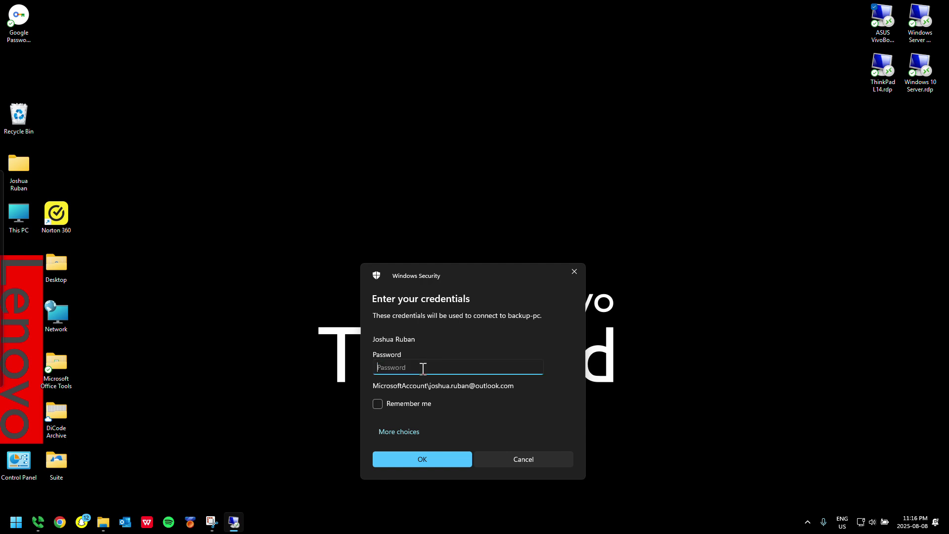
{"action": "type", "text": "********"}
{"action": "key", "text": "Return"}
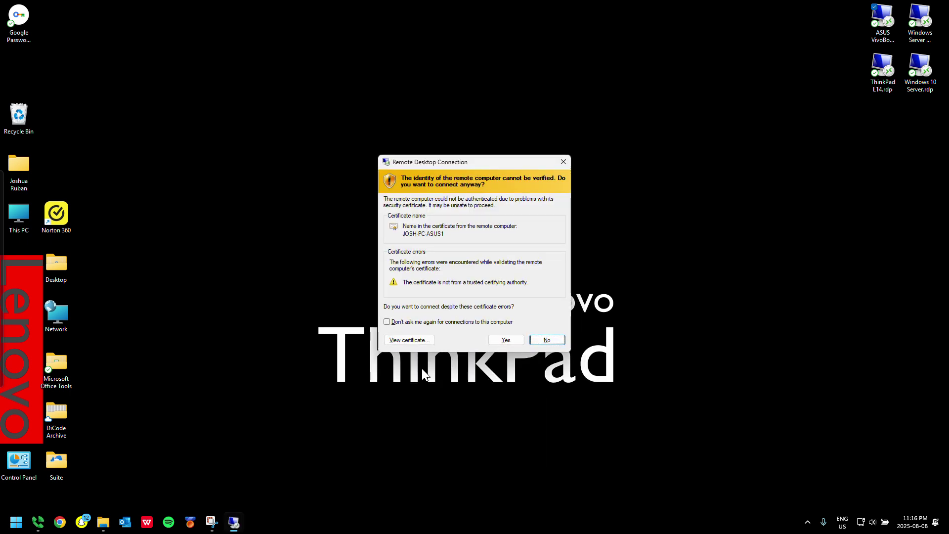
{"action": "key", "text": "y"}
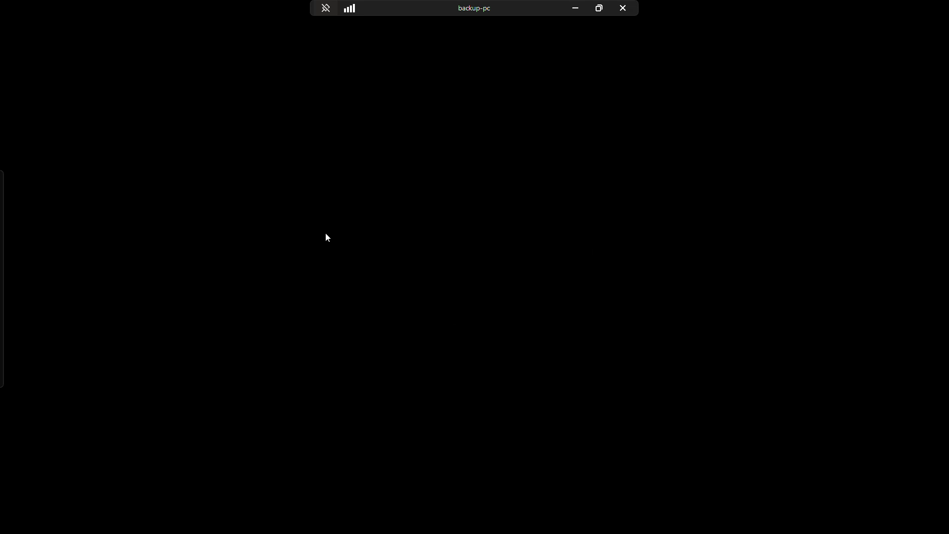
Pin the RDP connection bar and exit full screen back to the VM's lock screen
{"action": "left_click", "coordinate": [324, 9]}
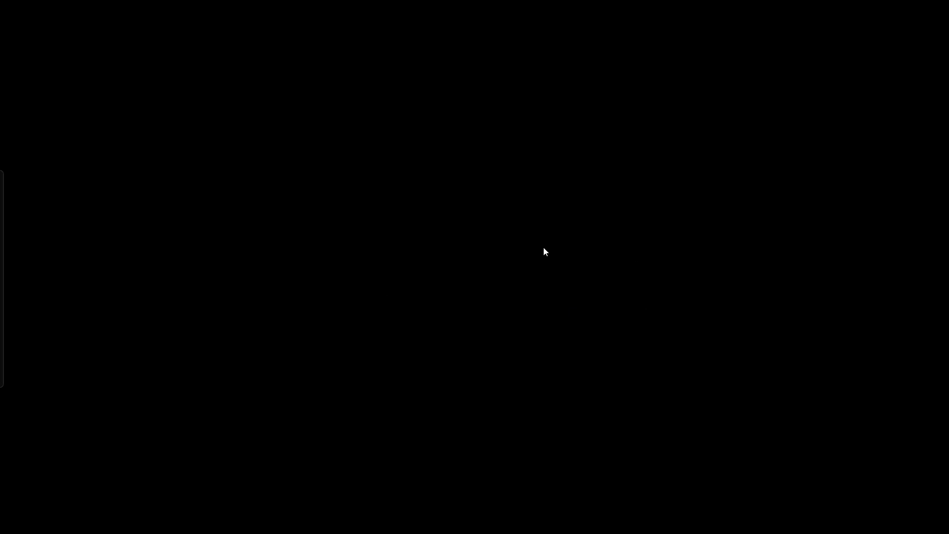
{"action": "key", "text": "ctrl+alt+Return"}
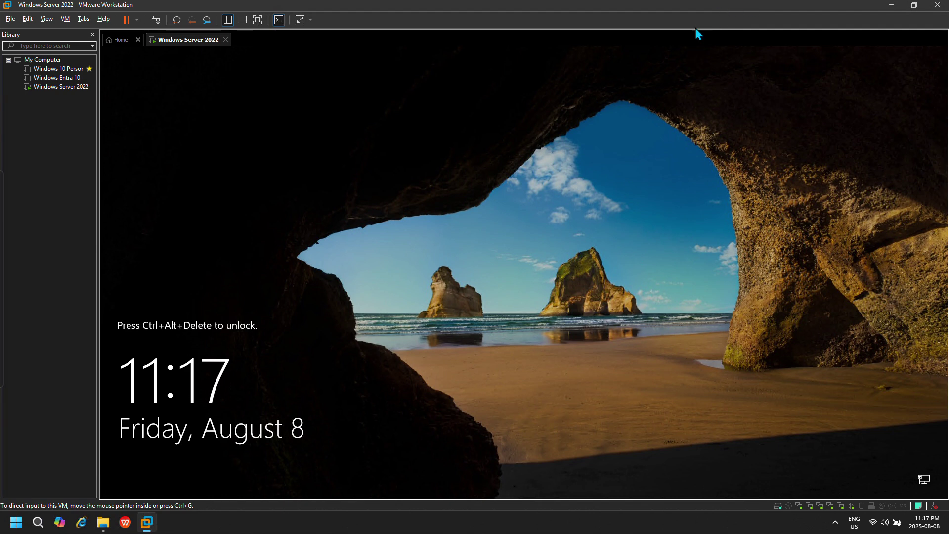
Restore and re-maximize the VMware window, then dismiss the ended-session error
{"action": "mouse_move", "coordinate": [494, 4]}
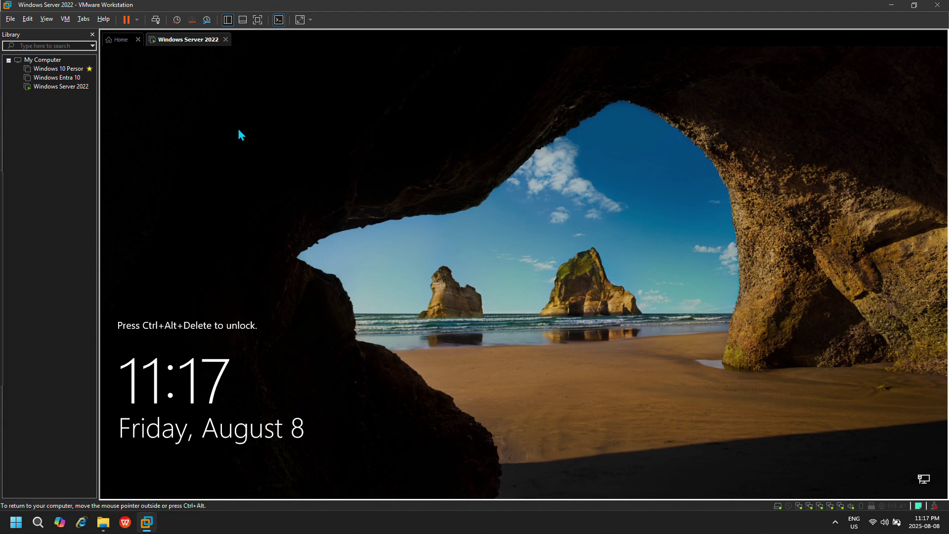
{"action": "key", "text": "super+Down"}
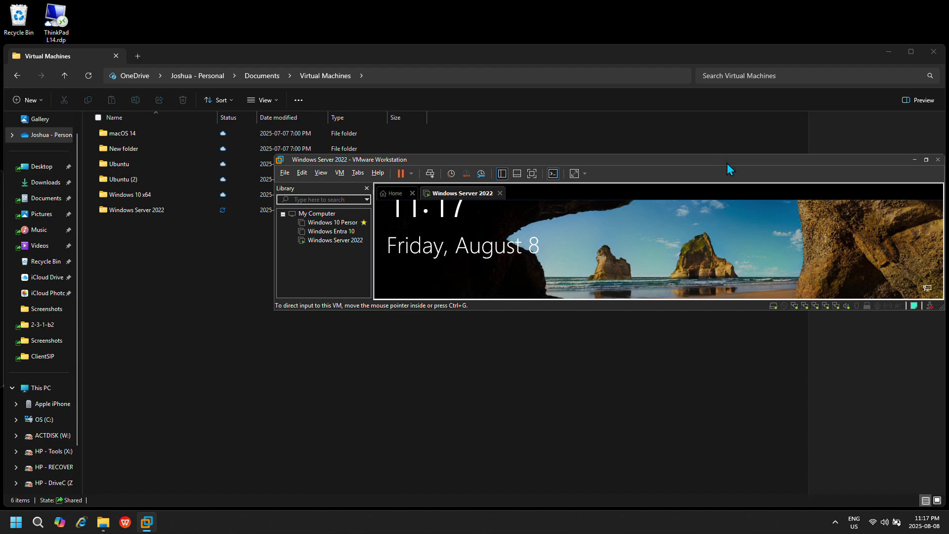
{"action": "left_click_drag", "start_coordinate": [728, 157], "coordinate": [691, 2]}
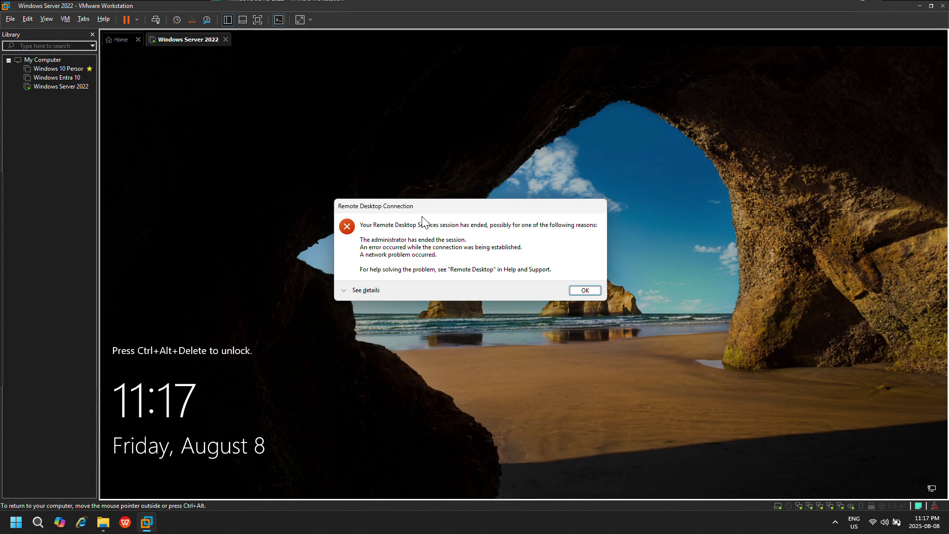
{"action": "left_click", "coordinate": [576, 293]}
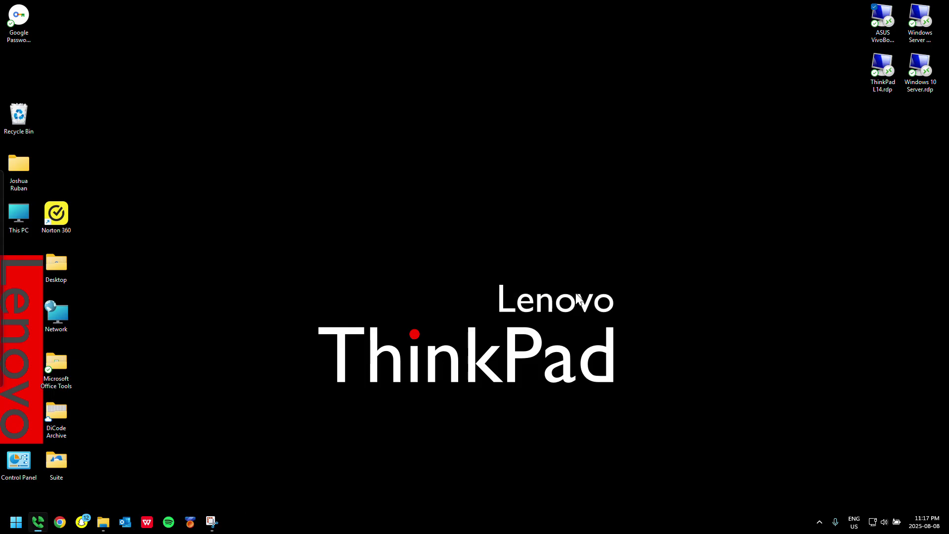
Reconnect via the ASUS VivoBook shortcut with the password, trusting the certificate, in full screen
{"action": "double_click", "coordinate": [885, 22]}
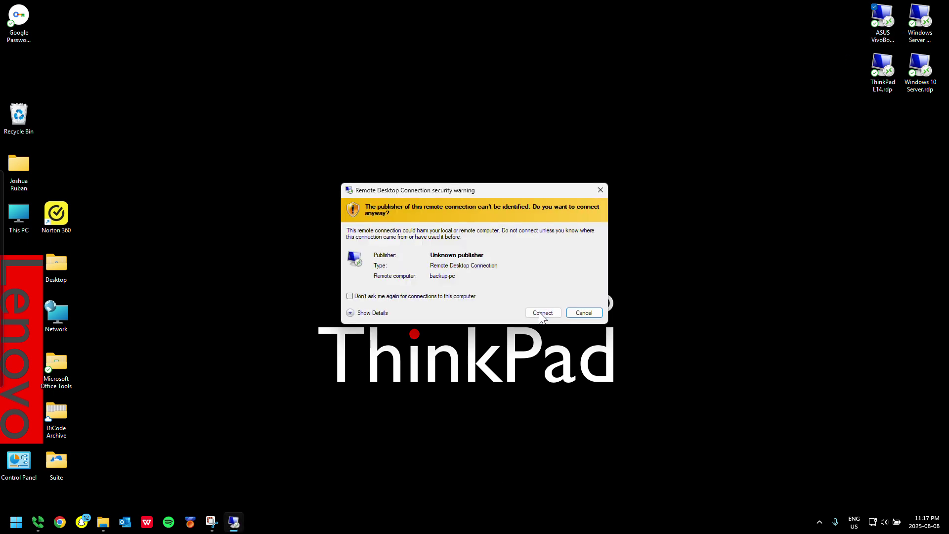
{"action": "left_click", "coordinate": [539, 314]}
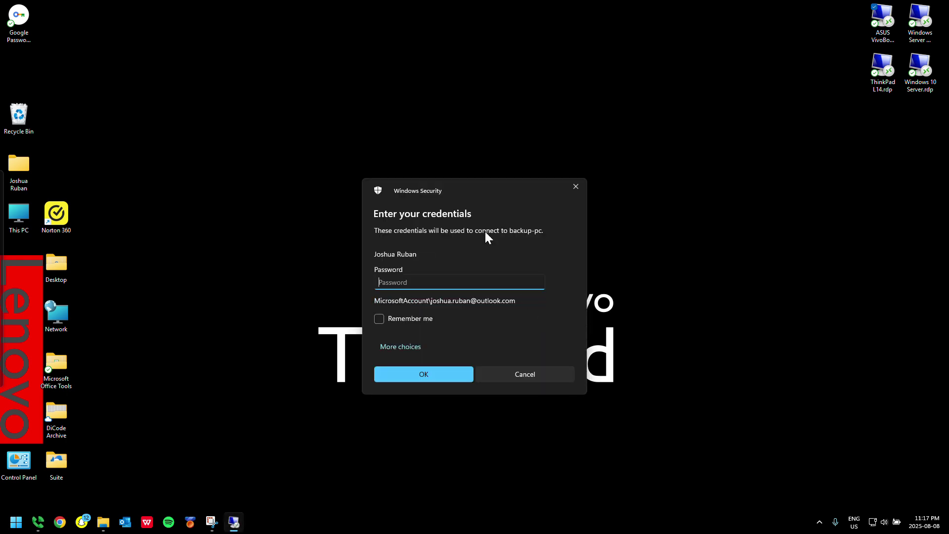
{"action": "type", "text": "********"}
{"action": "key", "text": "Return"}
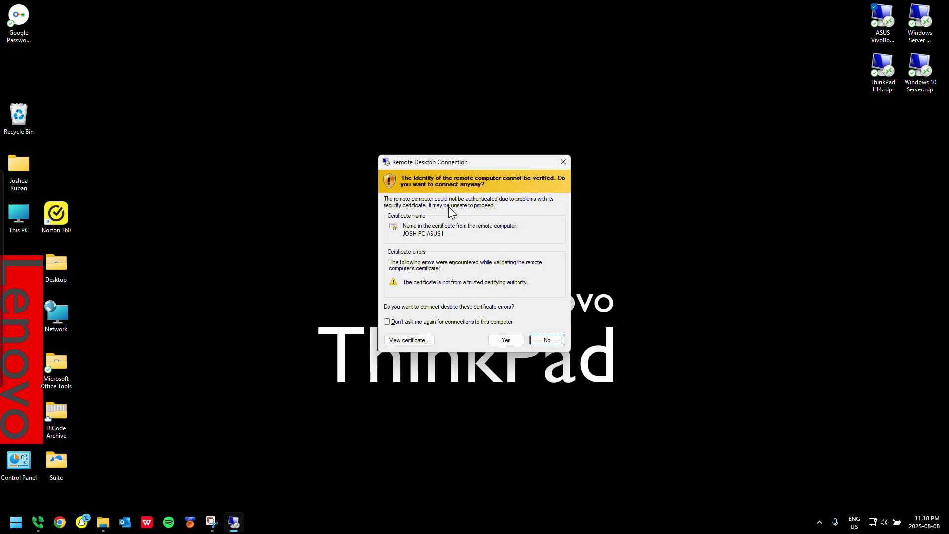
{"action": "key", "text": "Left"}
{"action": "key", "text": "Return"}
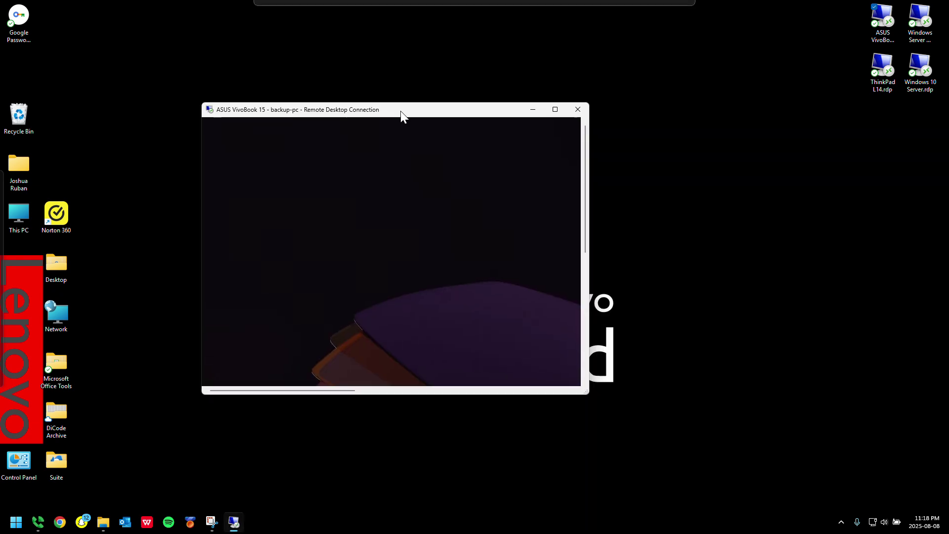
{"action": "left_click_drag", "start_coordinate": [401, 111], "coordinate": [452, 5]}
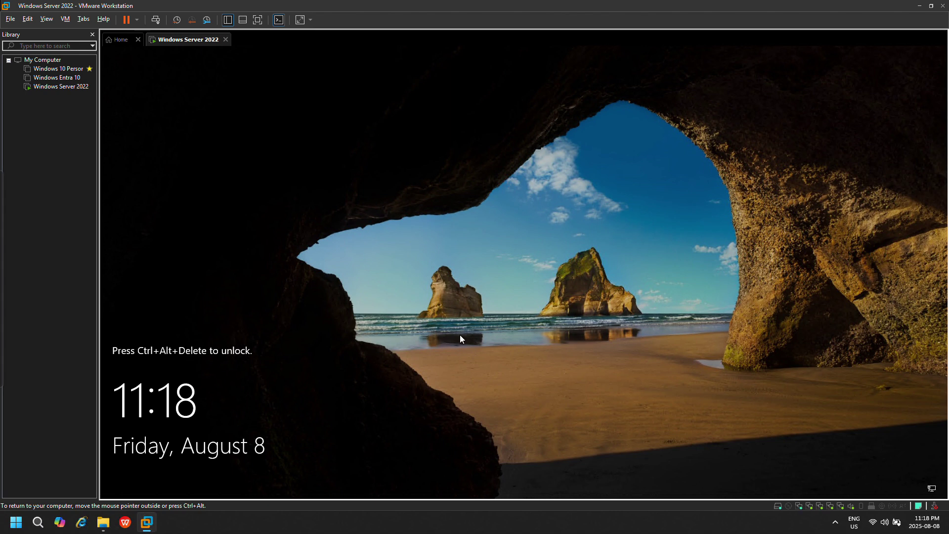
Send Ctrl+Alt+Del to the VM to bring up the Other user sign-in screen
{"action": "key", "text": "ctrl+alt+Insert"}
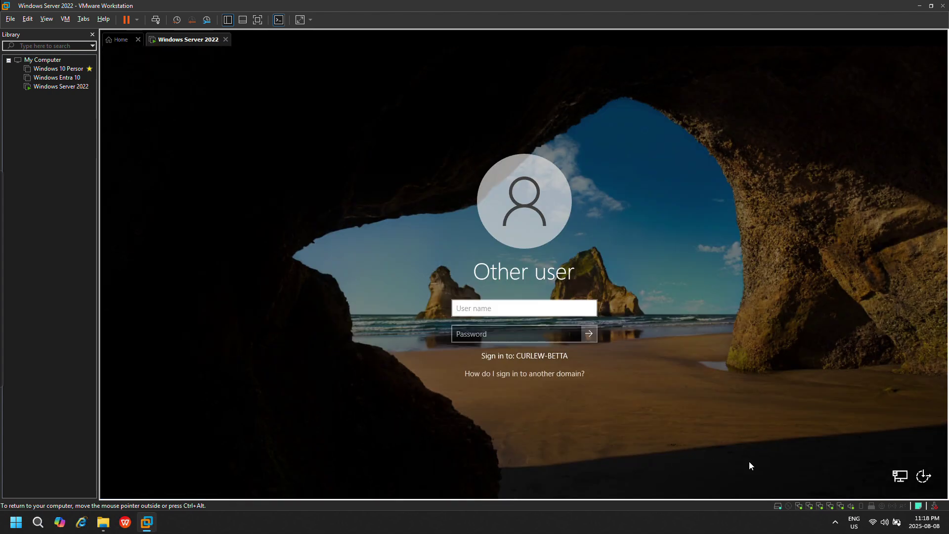
{"action": "left_click", "coordinate": [835, 523]}
{"action": "left_click", "coordinate": [486, 355]}
Open Norton 360's tray quick options twice and close them without choosing anything
{"action": "left_click", "coordinate": [835, 520]}
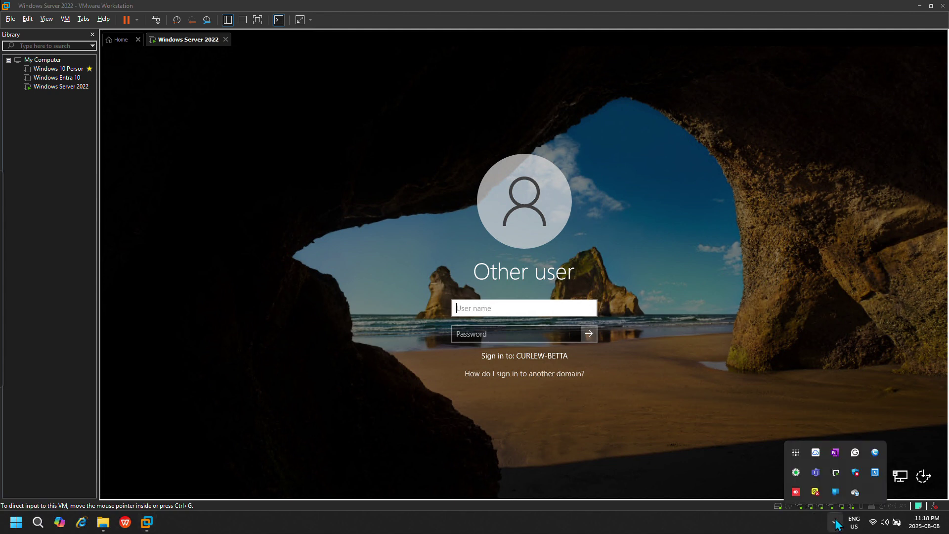
{"action": "right_click", "coordinate": [815, 493]}
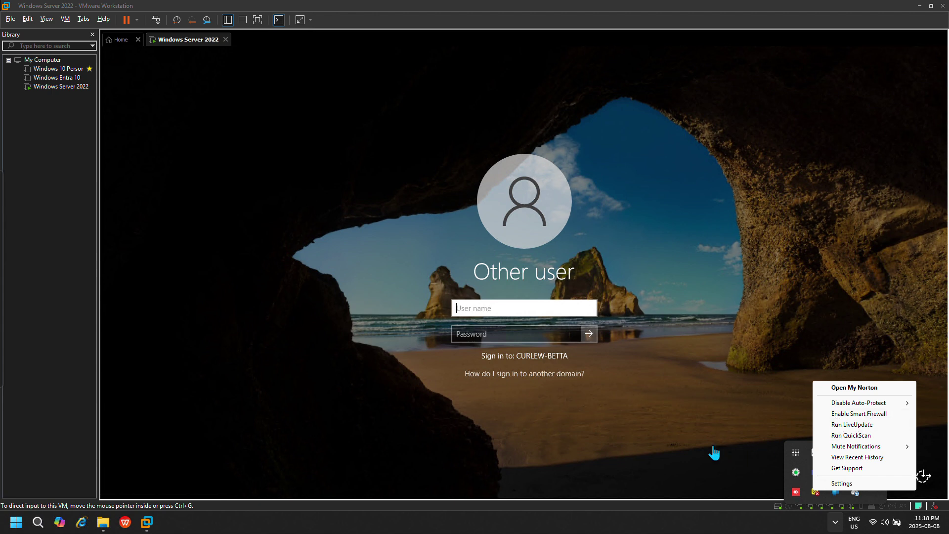
{"action": "left_click", "coordinate": [714, 405]}
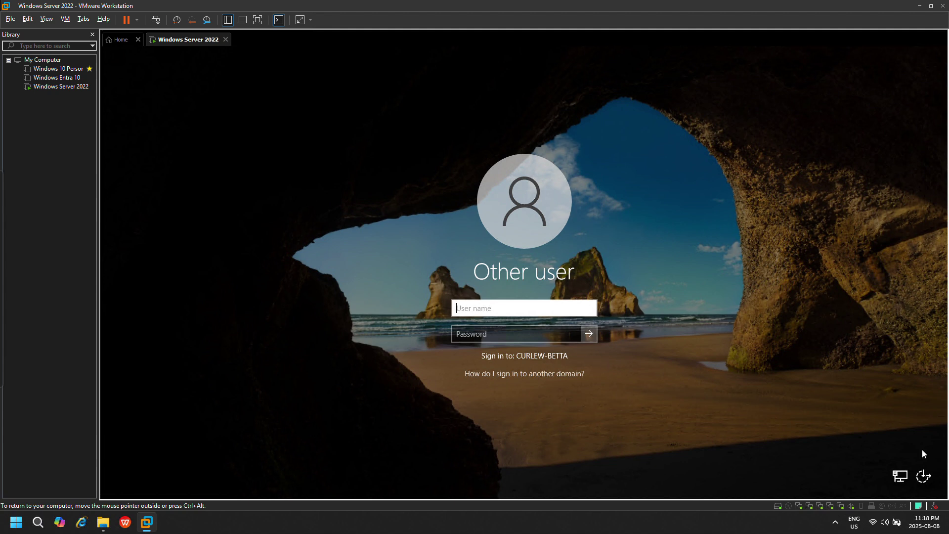
{"action": "left_click", "coordinate": [835, 523]}
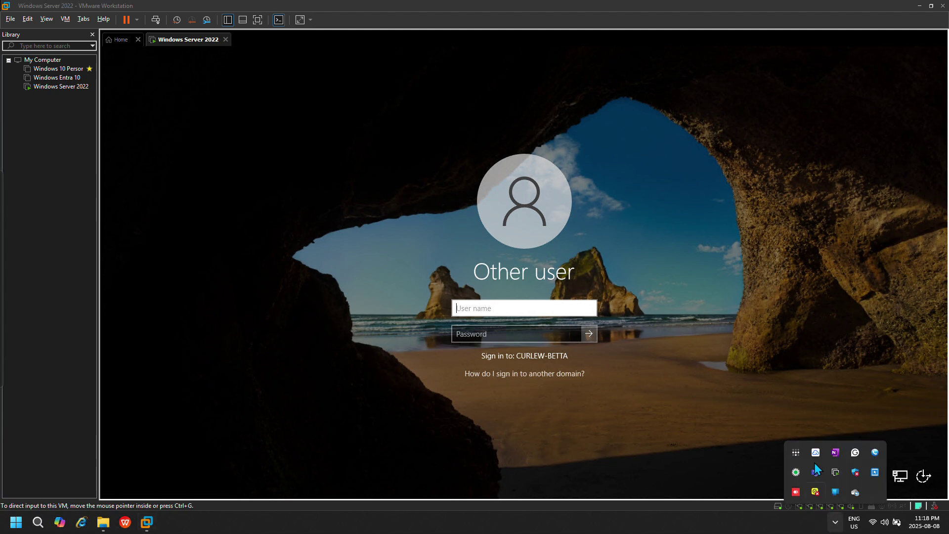
{"action": "right_click", "coordinate": [816, 492]}
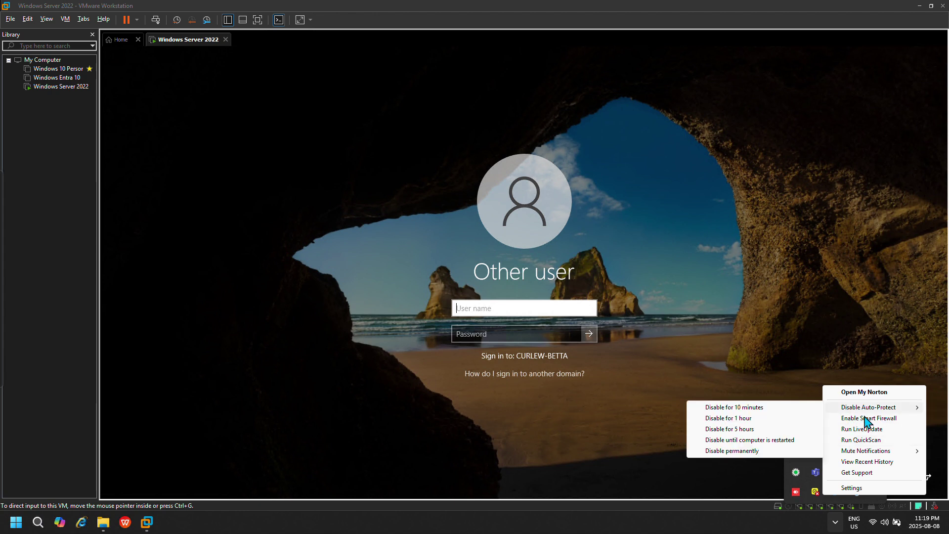
{"action": "left_click", "coordinate": [763, 419]}
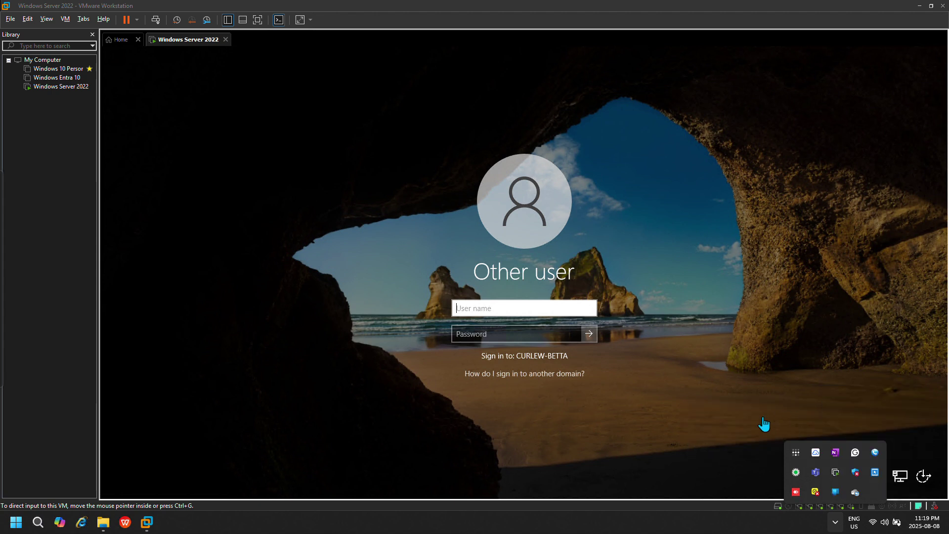
{"action": "left_click", "coordinate": [763, 424]}
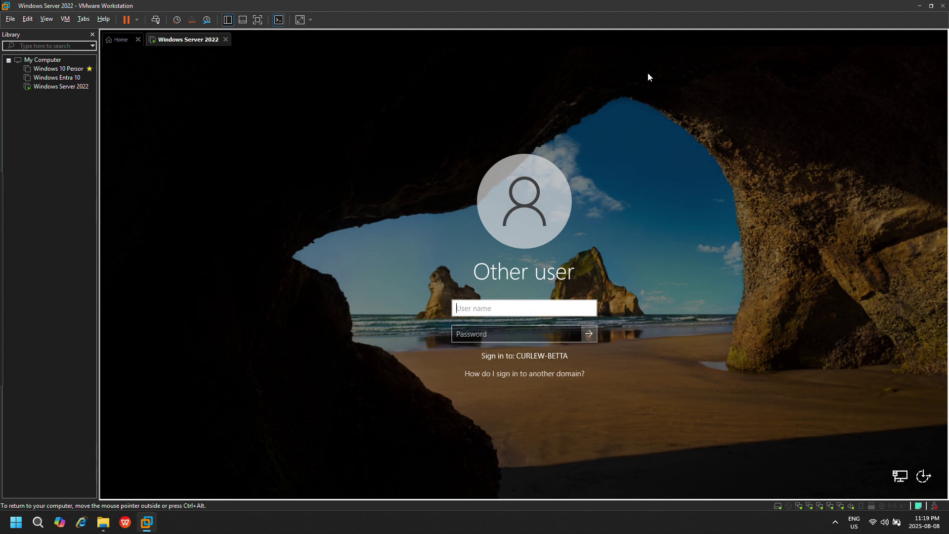
Close and confirm disconnecting the backup-pc remote session
{"action": "mouse_move", "coordinate": [652, 2]}
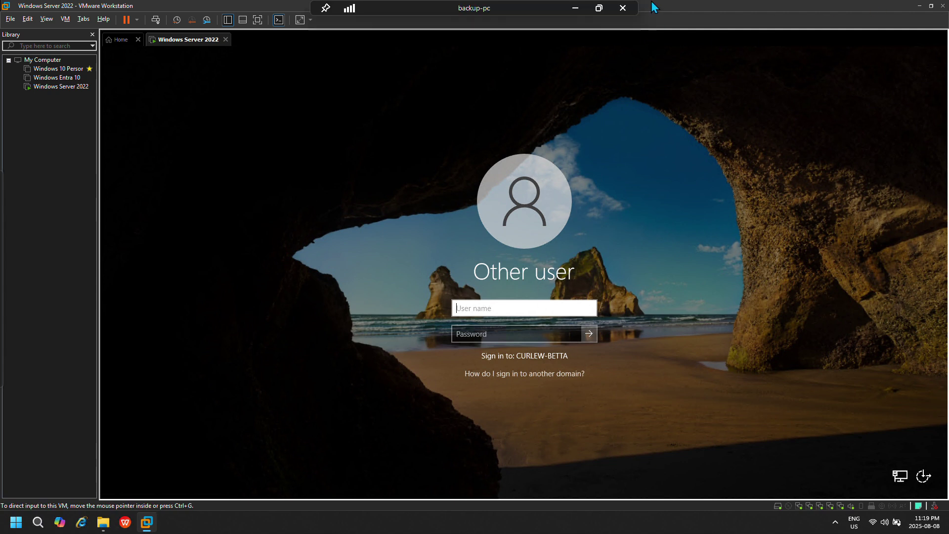
{"action": "left_click", "coordinate": [623, 8]}
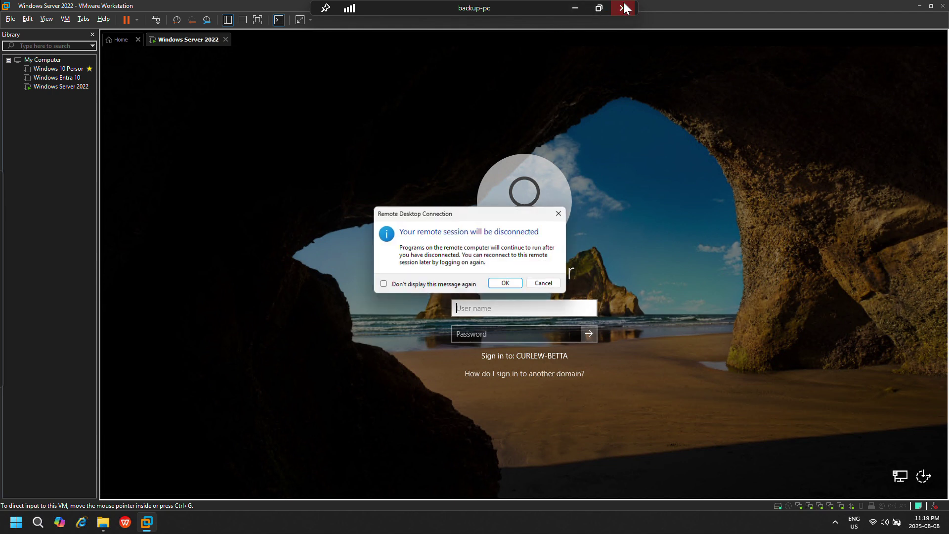
{"action": "left_click", "coordinate": [506, 284]}
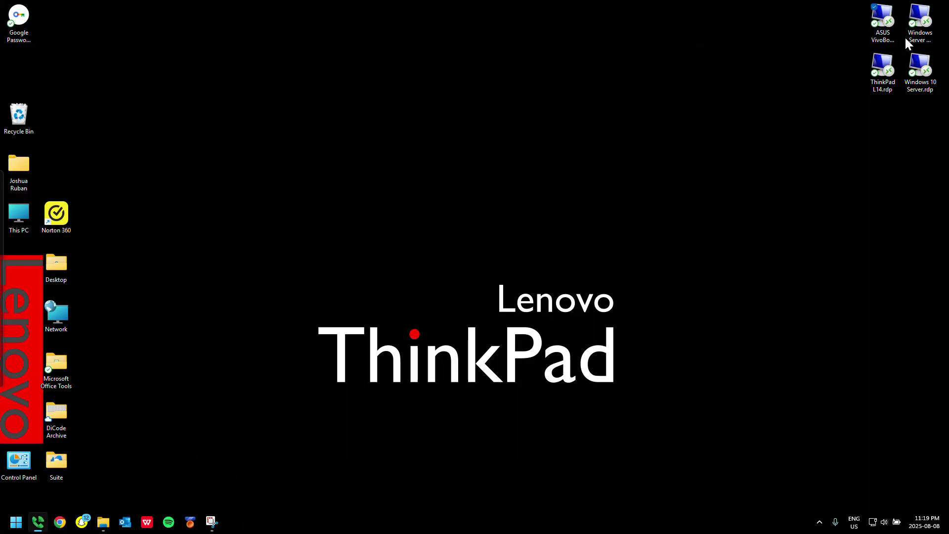
Place Windows Server 2022.rdp beside ASUS VivoBook and connect despite the unknown publisher
{"action": "left_click_drag", "start_coordinate": [905, 37], "coordinate": [250, 179]}
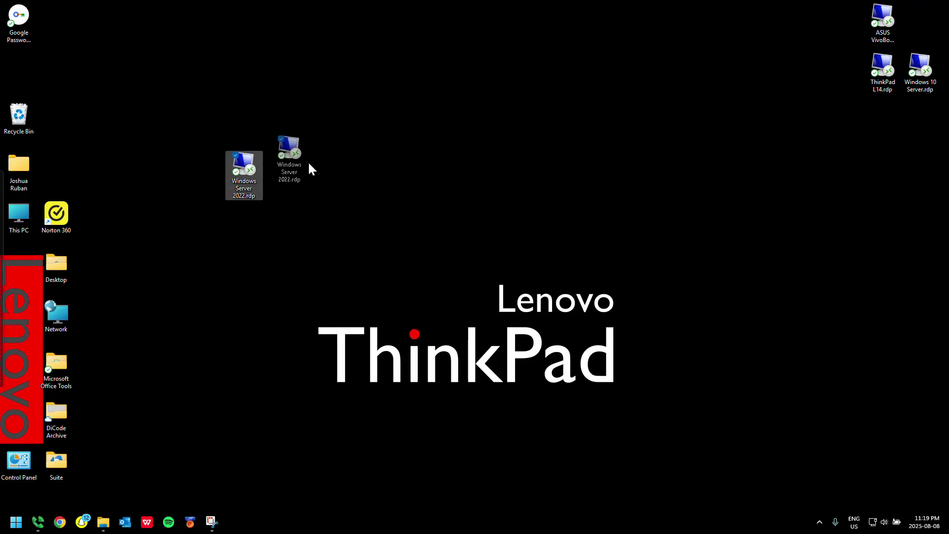
{"action": "left_click_drag", "start_coordinate": [309, 164], "coordinate": [918, 41]}
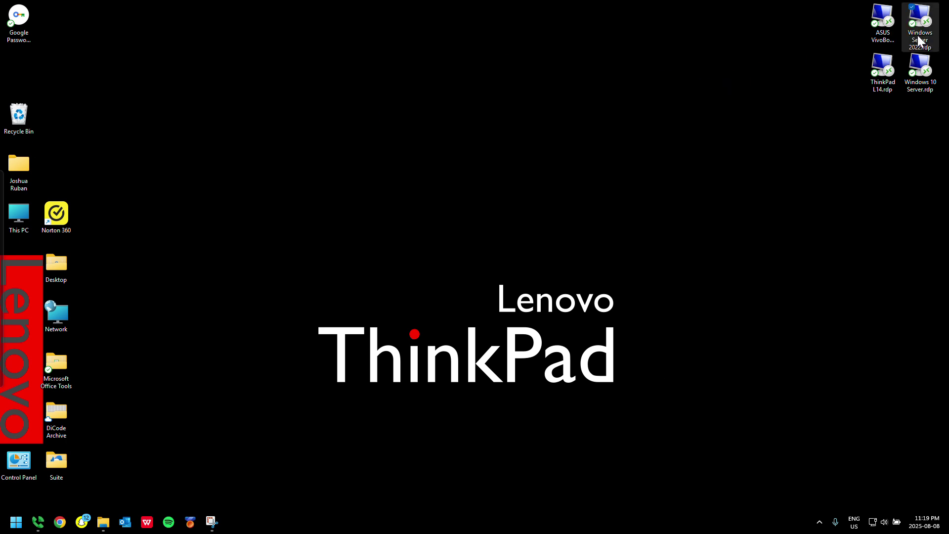
{"action": "double_click", "coordinate": [920, 35]}
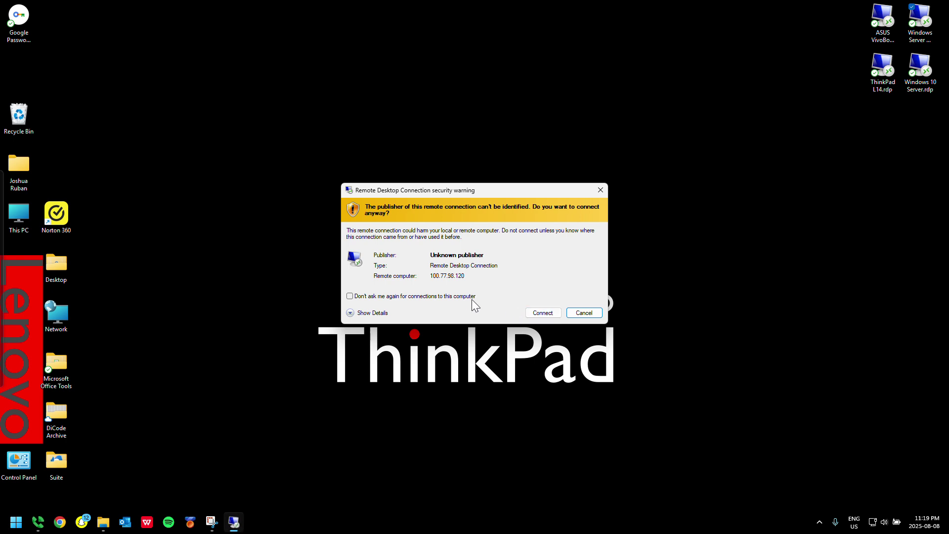
{"action": "left_click", "coordinate": [543, 313]}
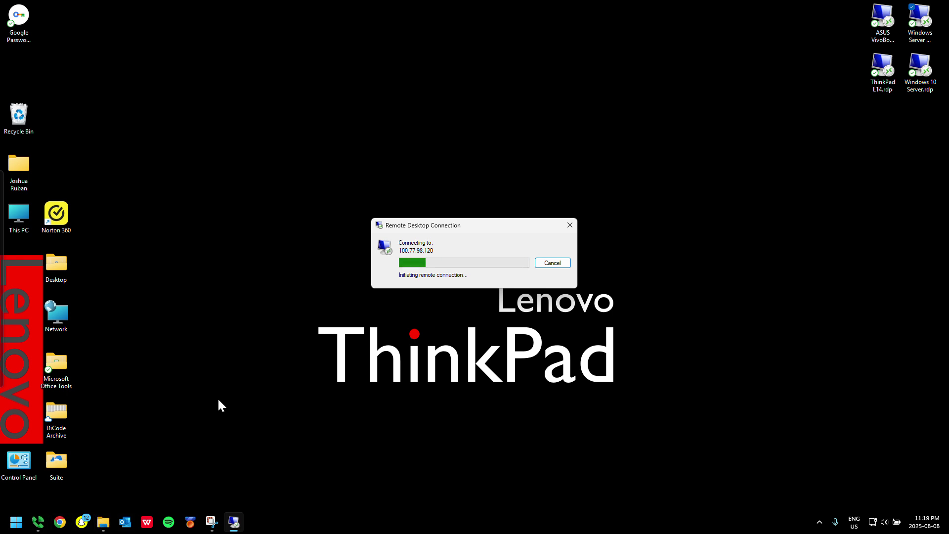
Submit the account password for 100.77.98.120 in the Windows Security prompt
{"action": "left_click", "coordinate": [59, 520]}
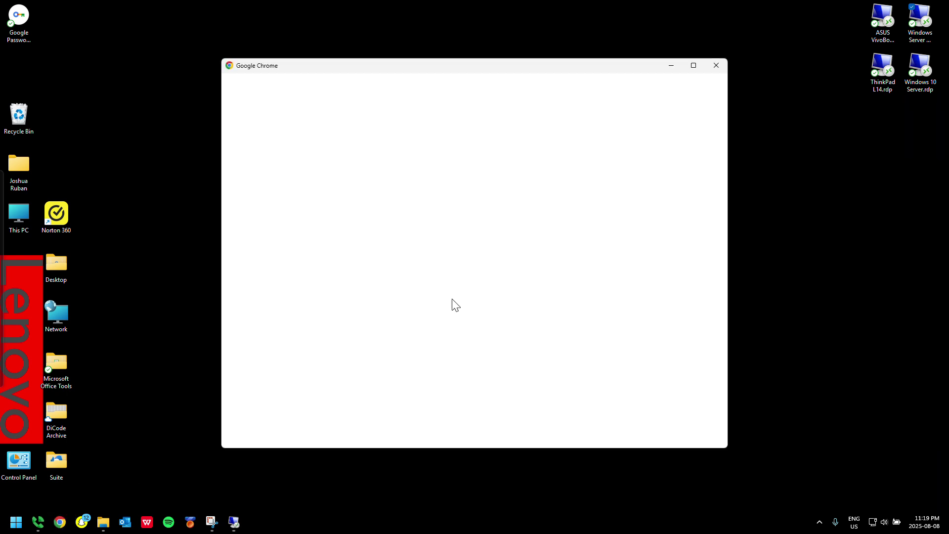
{"action": "scroll", "coordinate": [553, 301], "scroll_direction": "down", "scroll_amount": 3}
{"action": "scroll", "coordinate": [592, 310], "scroll_direction": "down", "scroll_amount": 3}
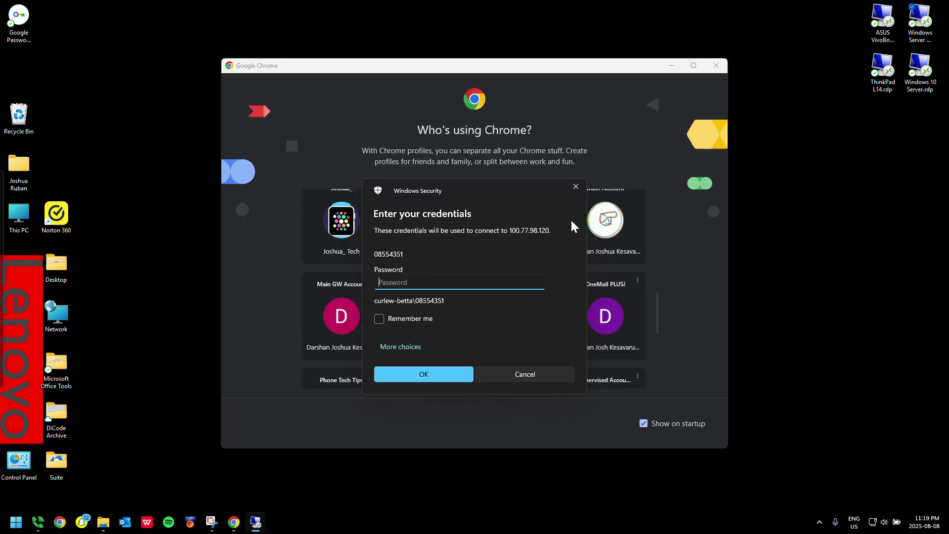
{"action": "left_click", "coordinate": [668, 64]}
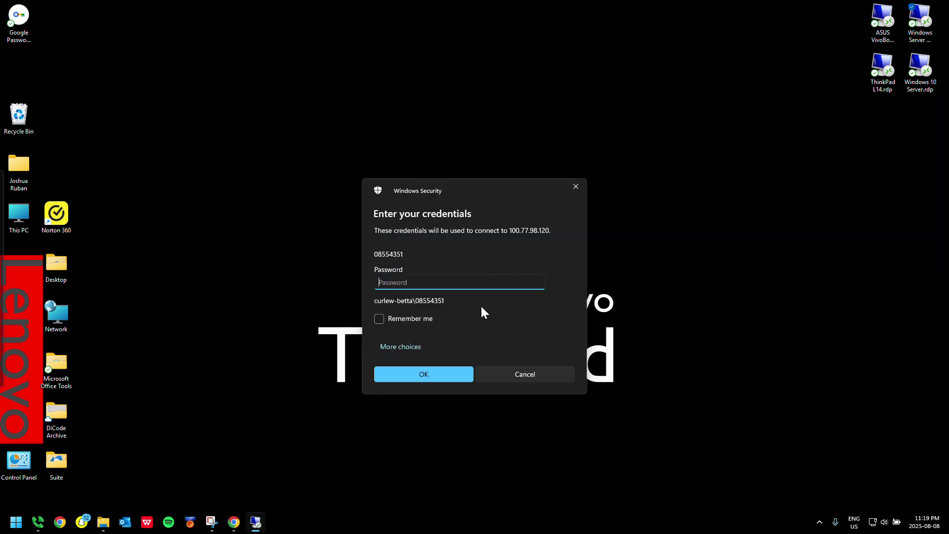
{"action": "type", "text": "•••••••••••"}
{"action": "key", "text": "Return"}
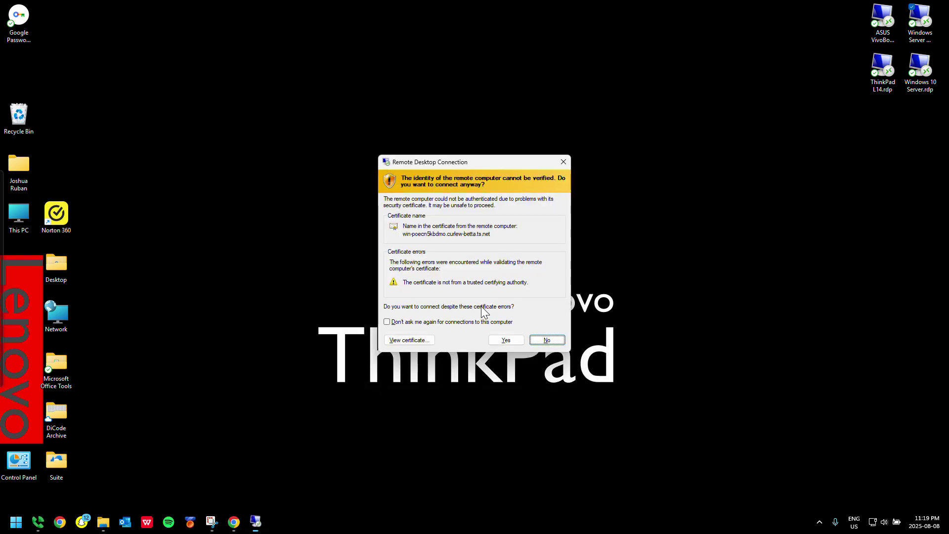
Move the certificate warning aside and open the Tailscale machine page in a Chrome profile
{"action": "key", "text": "Left"}
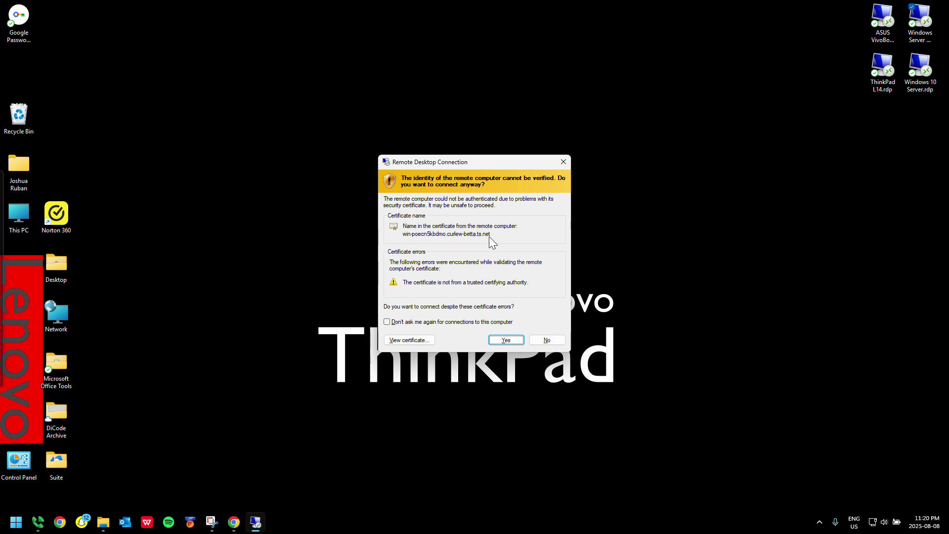
{"action": "left_click_drag", "start_coordinate": [477, 155], "coordinate": [688, 120]}
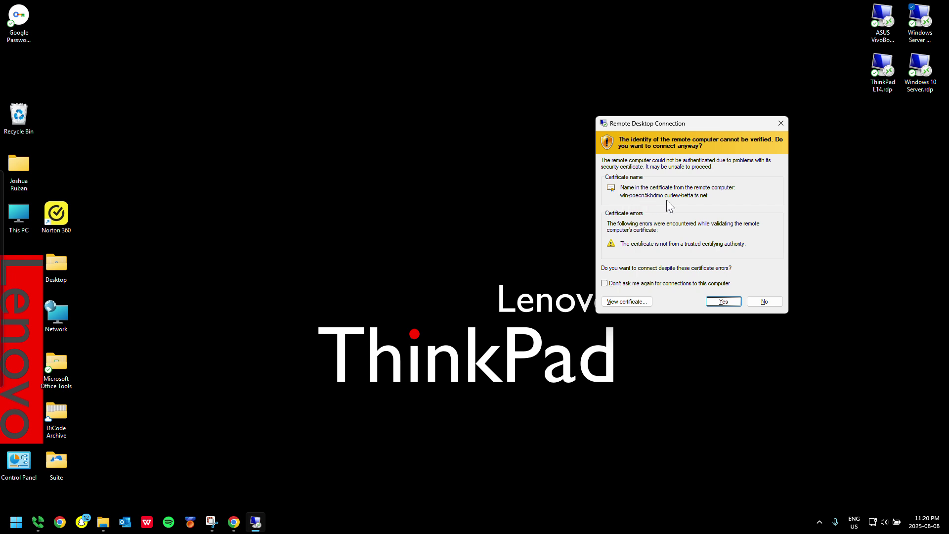
{"action": "left_click", "coordinate": [234, 522]}
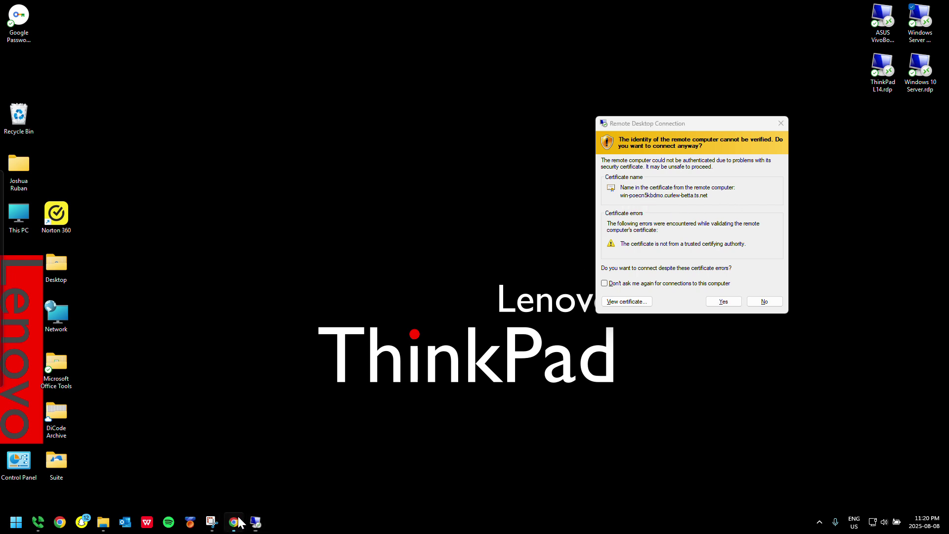
{"action": "left_click", "coordinate": [633, 234]}
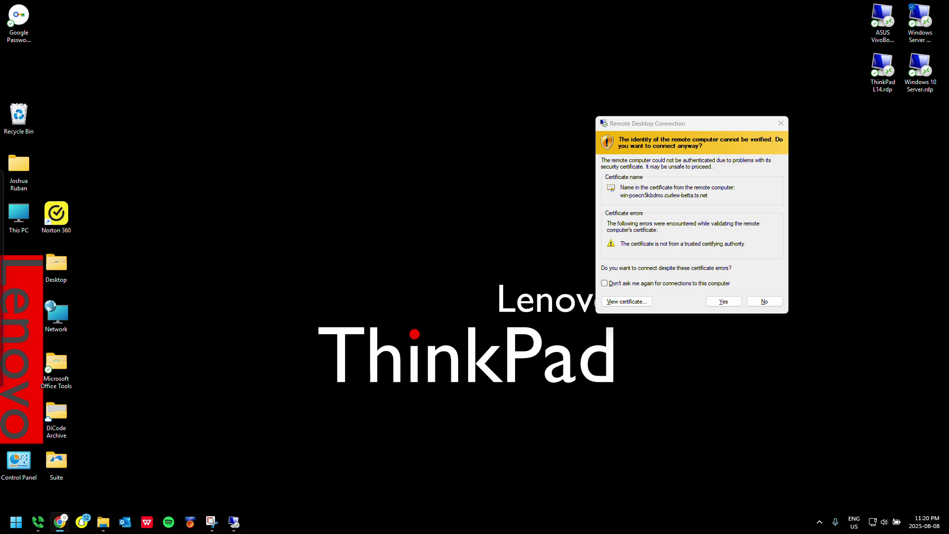
{"action": "left_click_drag", "start_coordinate": [948, 188], "coordinate": [364, 82]}
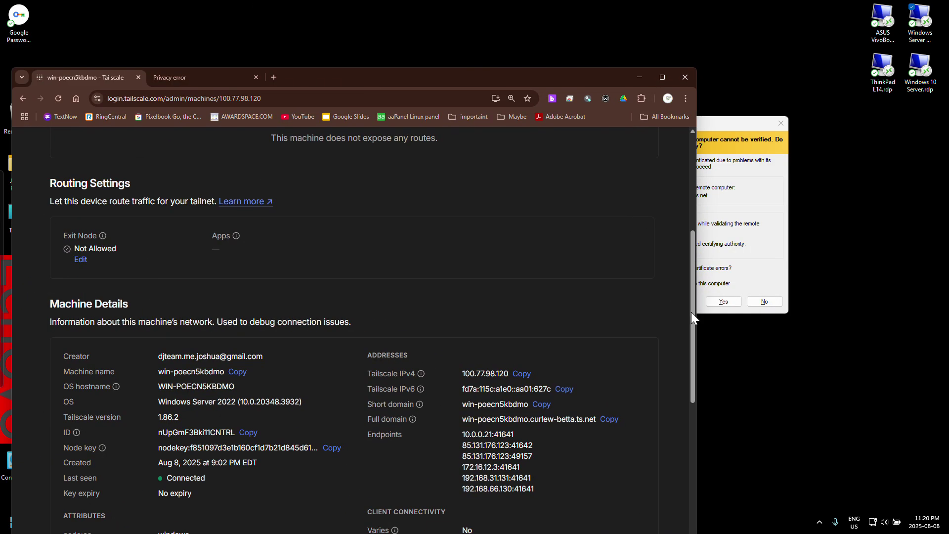
Compare the Tailscale Full domain row with the certificate name, then accept the certificate
{"action": "left_click_drag", "start_coordinate": [692, 312], "coordinate": [387, 296]}
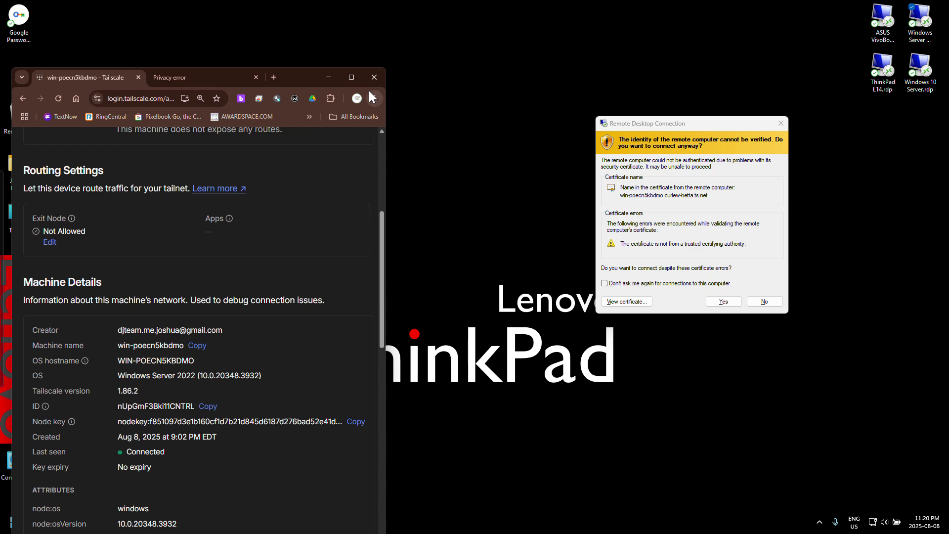
{"action": "left_click_drag", "start_coordinate": [366, 84], "coordinate": [363, 44]}
{"action": "scroll", "coordinate": [265, 300], "scroll_direction": "down", "scroll_amount": 4}
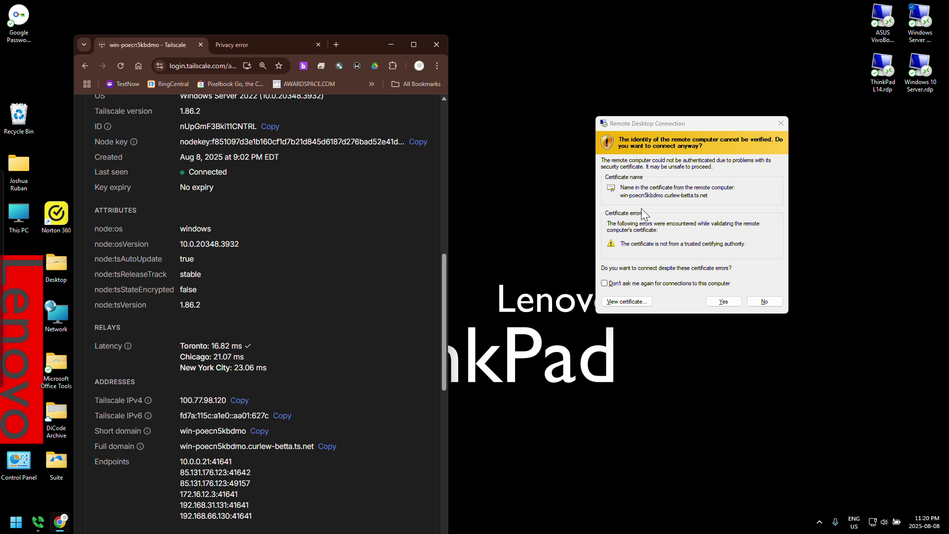
{"action": "left_click", "coordinate": [665, 201]}
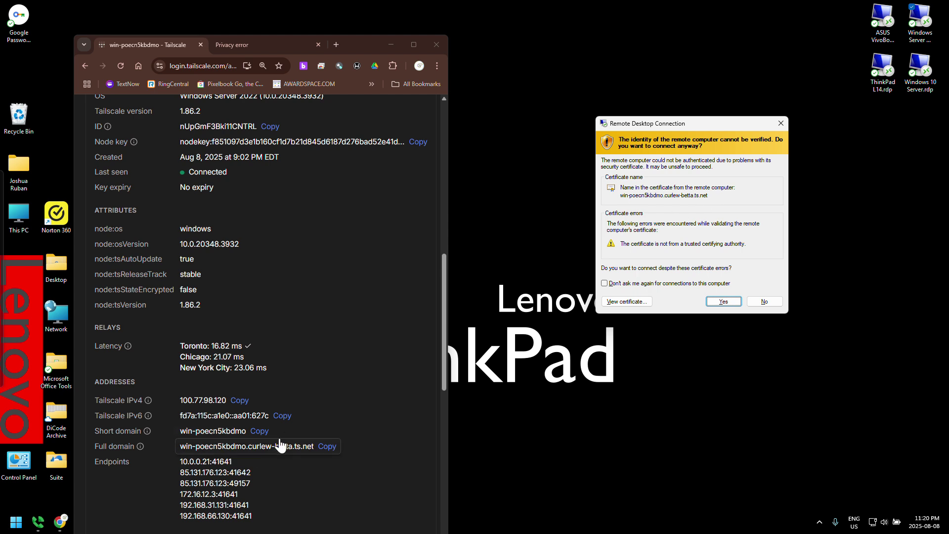
{"action": "left_click", "coordinate": [720, 301]}
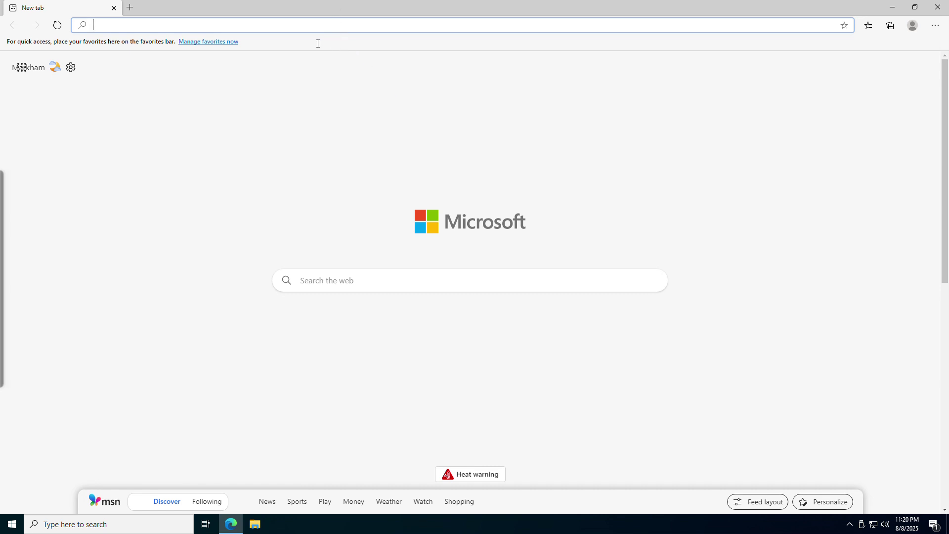
Close the Microsoft Edge new-tab window on 100.77.98.120
{"action": "left_click", "coordinate": [937, 7]}
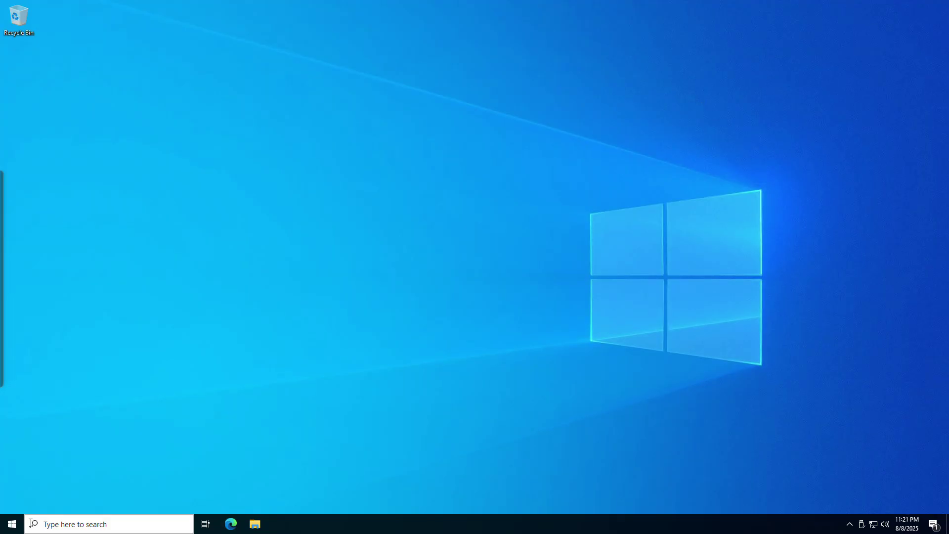
Launch Server Manager from Start and dismiss the Windows Admin Center prompt
{"action": "left_click", "coordinate": [12, 524]}
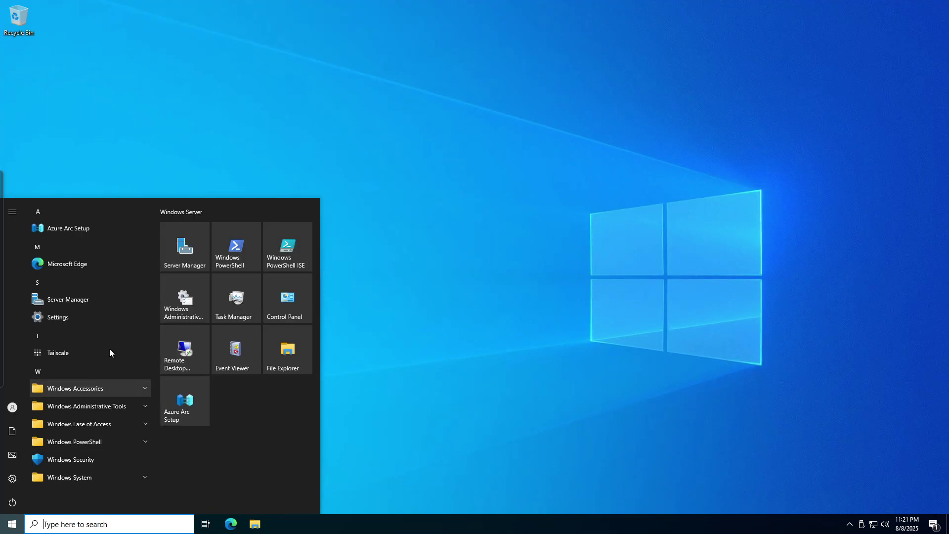
{"action": "left_click", "coordinate": [113, 292]}
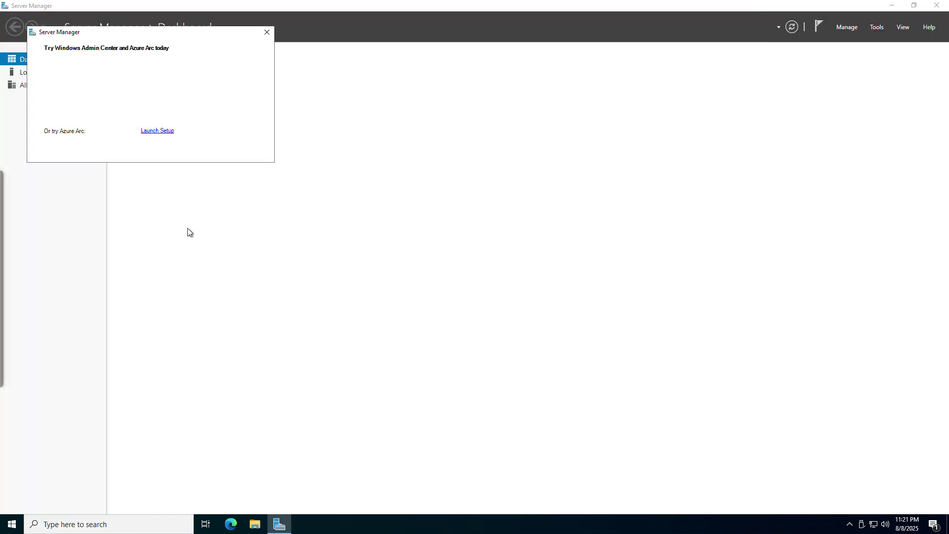
{"action": "left_click", "coordinate": [267, 33]}
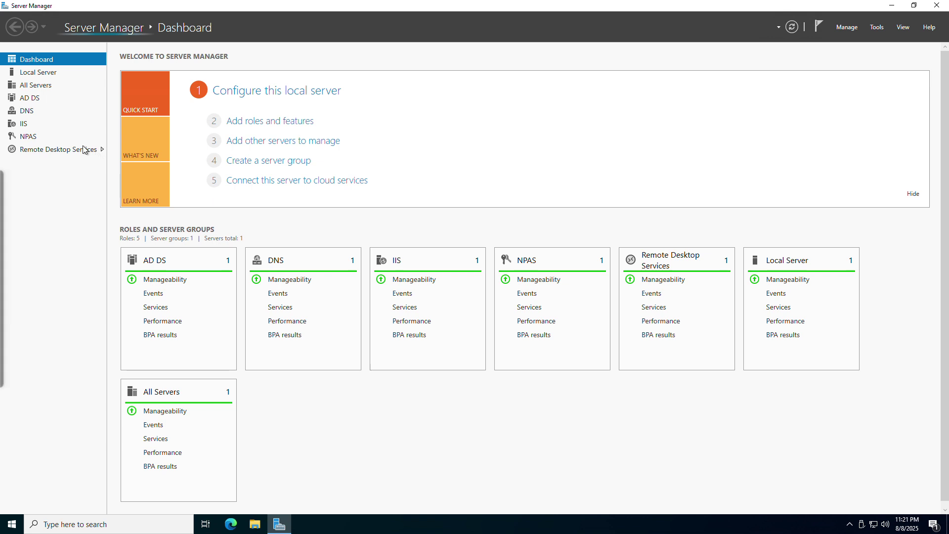
Open the AD DS role page and scroll through its server, events and services sections
{"action": "left_click", "coordinate": [36, 97]}
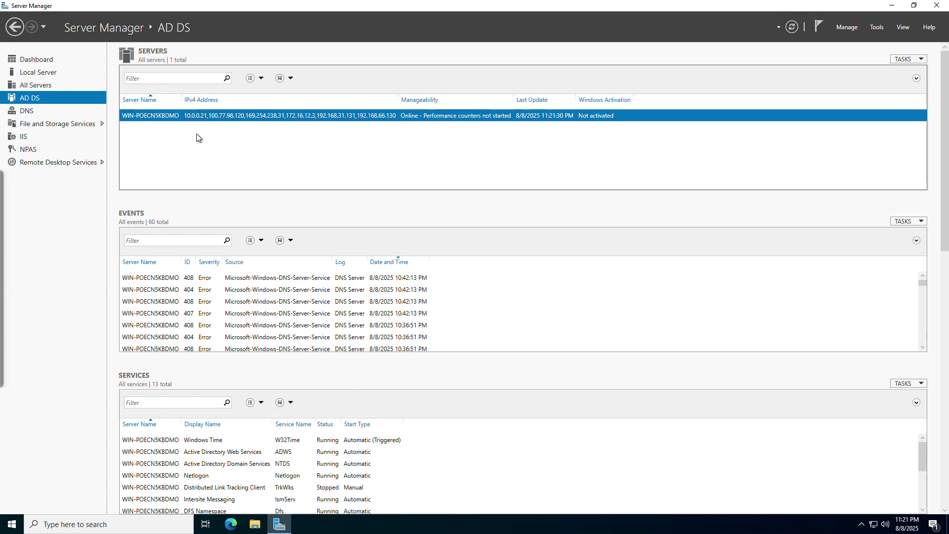
{"action": "scroll", "coordinate": [254, 463], "scroll_direction": "down", "scroll_amount": 3}
{"action": "scroll", "coordinate": [297, 204], "scroll_direction": "down", "scroll_amount": 1}
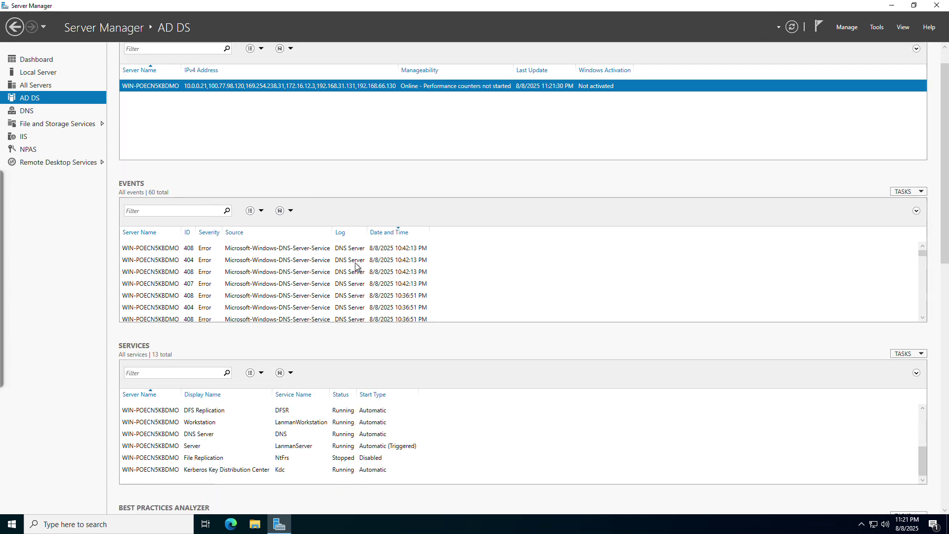
{"action": "scroll", "coordinate": [899, 405], "scroll_direction": "down", "scroll_amount": 4}
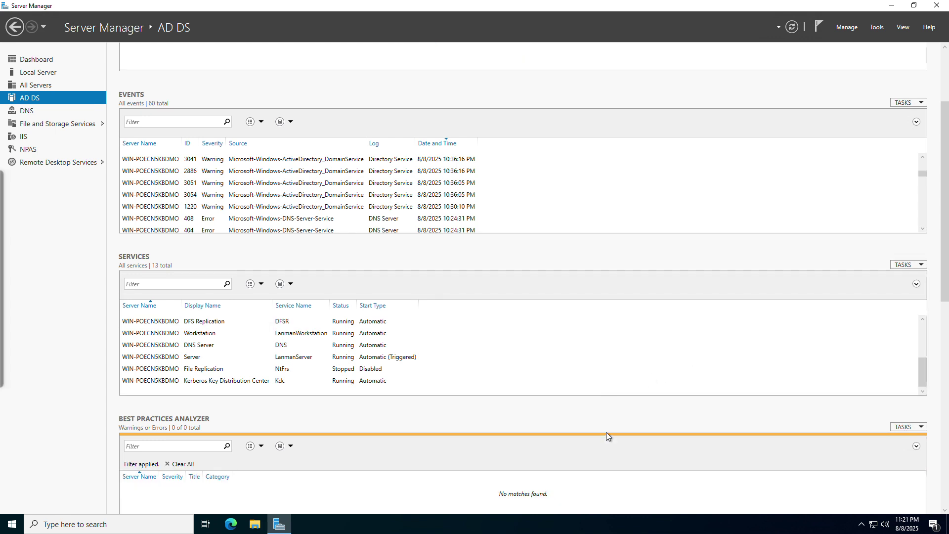
{"action": "scroll", "coordinate": [587, 433], "scroll_direction": "down", "scroll_amount": 1}
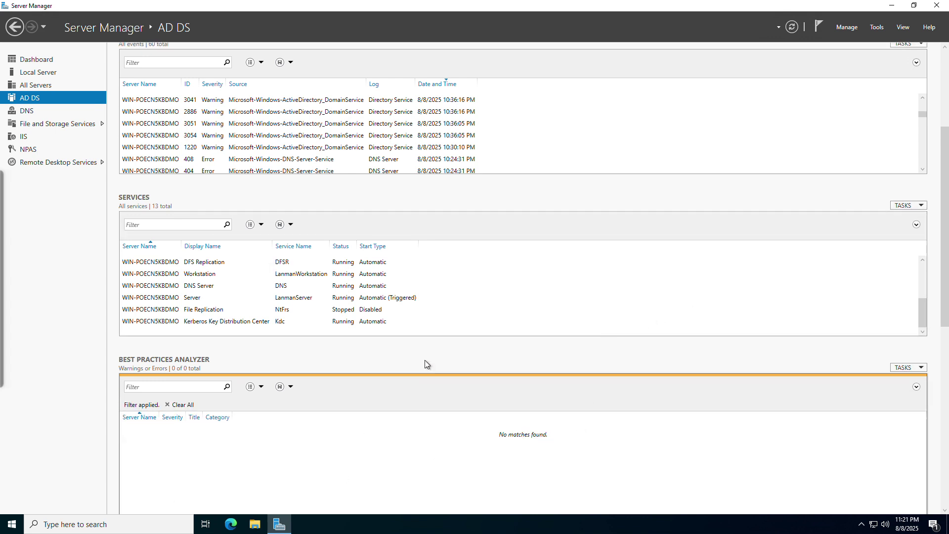
{"action": "scroll", "coordinate": [395, 376], "scroll_direction": "down", "scroll_amount": 2}
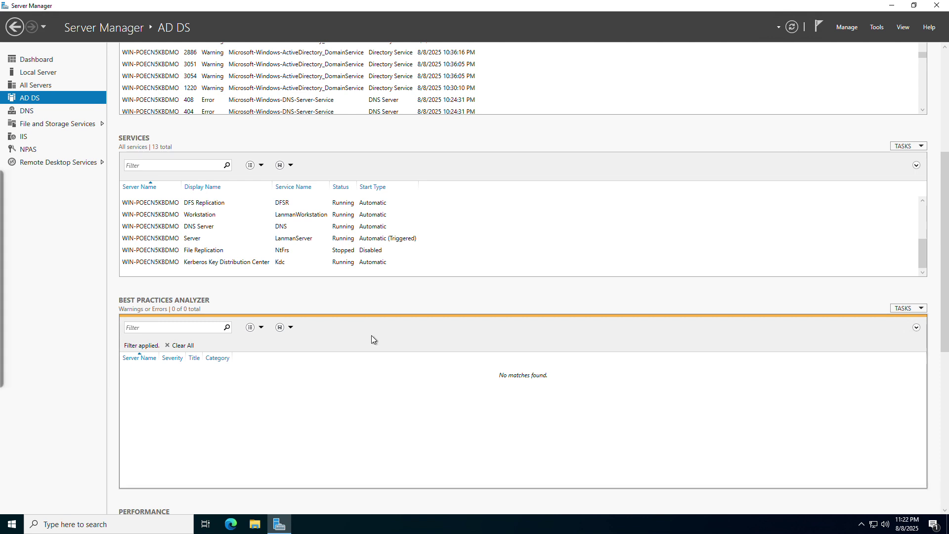
{"action": "scroll", "coordinate": [127, 257], "scroll_direction": "up", "scroll_amount": 2}
{"action": "scroll", "coordinate": [130, 272], "scroll_direction": "up", "scroll_amount": 1}
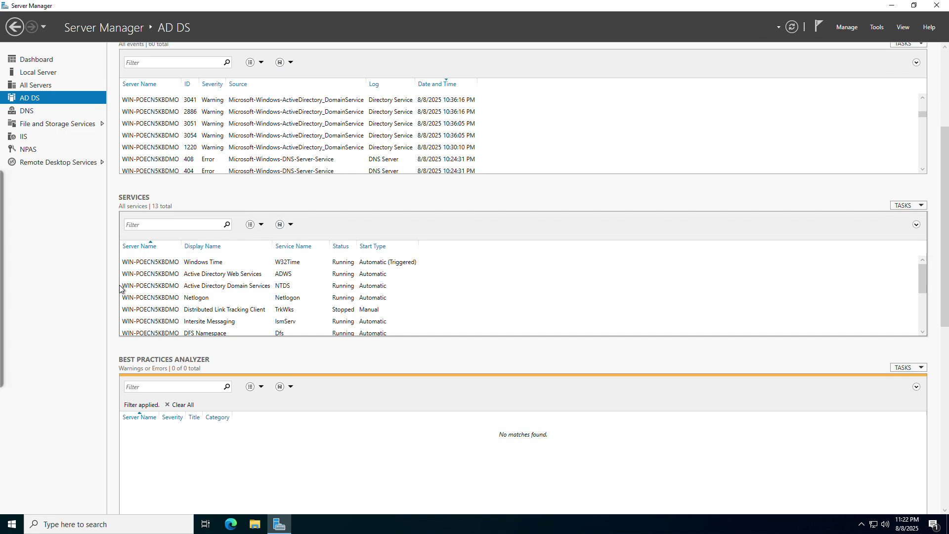
{"action": "scroll", "coordinate": [109, 296], "scroll_direction": "up", "scroll_amount": 6}
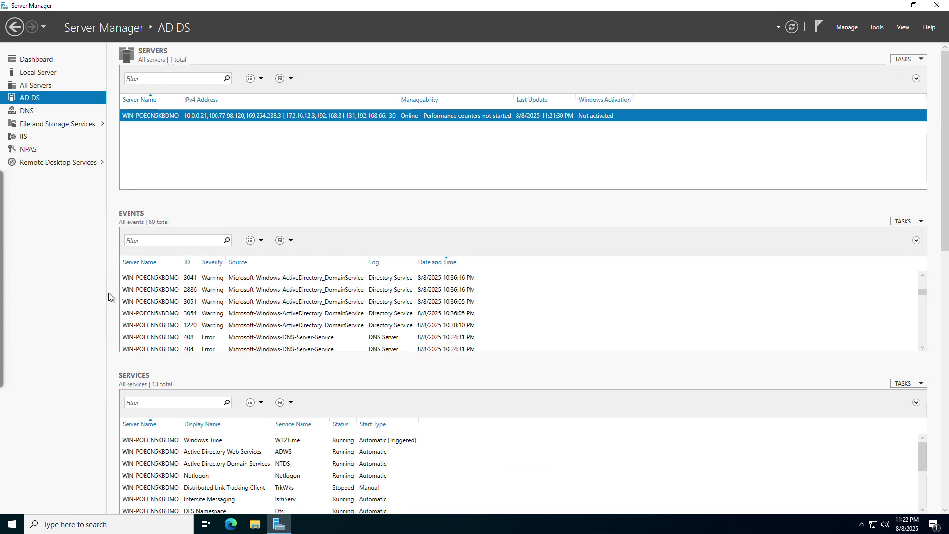
Open and close the Manage menu, then scroll down through the AD DS page again
{"action": "left_click", "coordinate": [847, 28]}
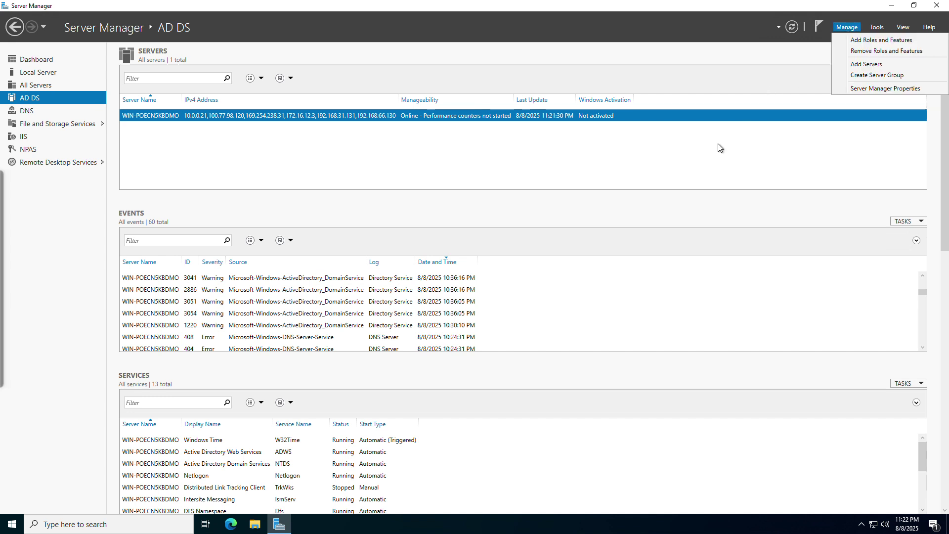
{"action": "left_click", "coordinate": [707, 164]}
{"action": "scroll", "coordinate": [366, 390], "scroll_direction": "down", "scroll_amount": 5}
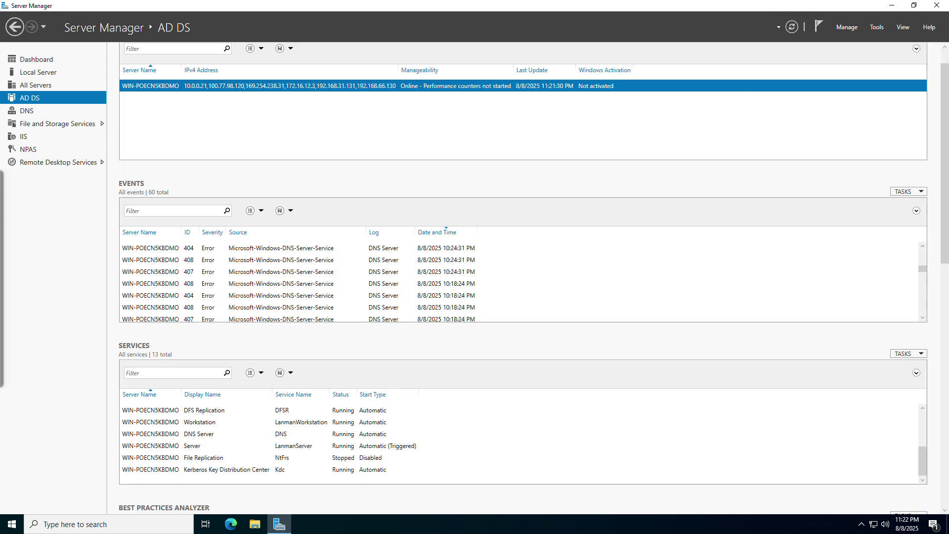
{"action": "scroll", "coordinate": [259, 484], "scroll_direction": "down", "scroll_amount": 3}
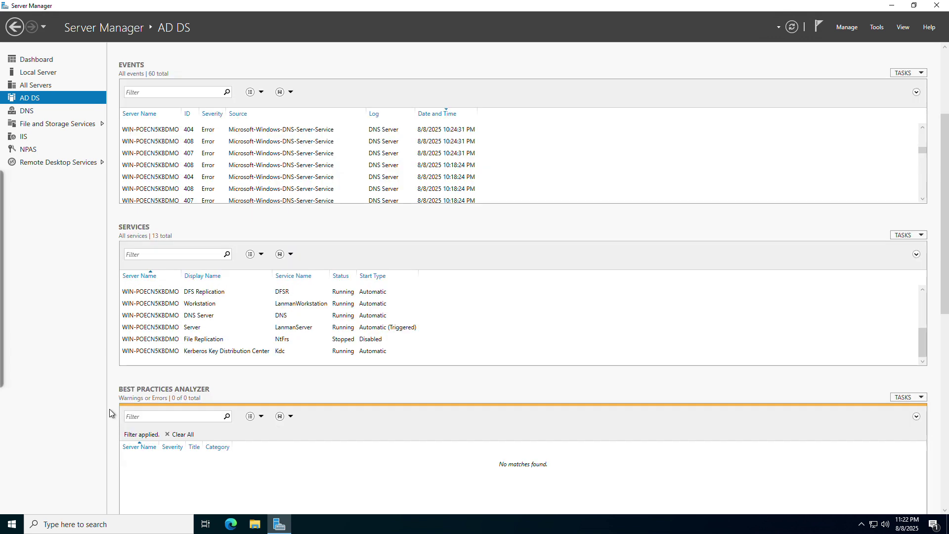
{"action": "scroll", "coordinate": [111, 414], "scroll_direction": "down", "scroll_amount": 1}
{"action": "scroll", "coordinate": [108, 411], "scroll_direction": "down", "scroll_amount": 10}
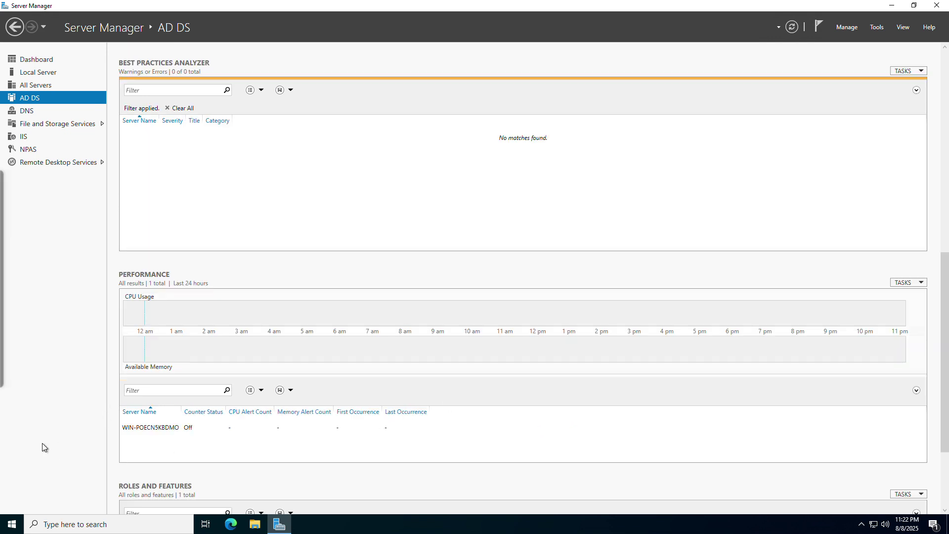
{"action": "scroll", "coordinate": [99, 438], "scroll_direction": "down", "scroll_amount": 1}
{"action": "scroll", "coordinate": [99, 437], "scroll_direction": "down", "scroll_amount": 1}
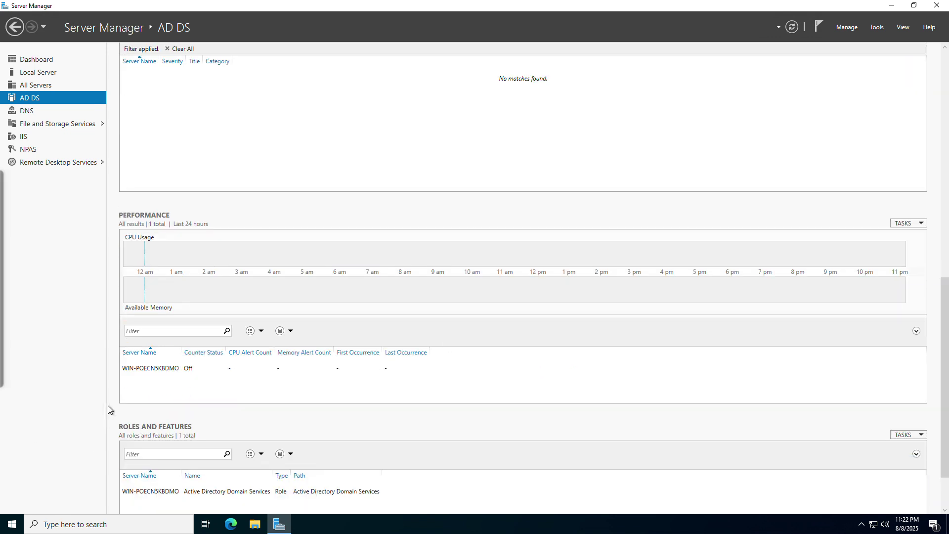
{"action": "scroll", "coordinate": [148, 398], "scroll_direction": "down", "scroll_amount": 1}
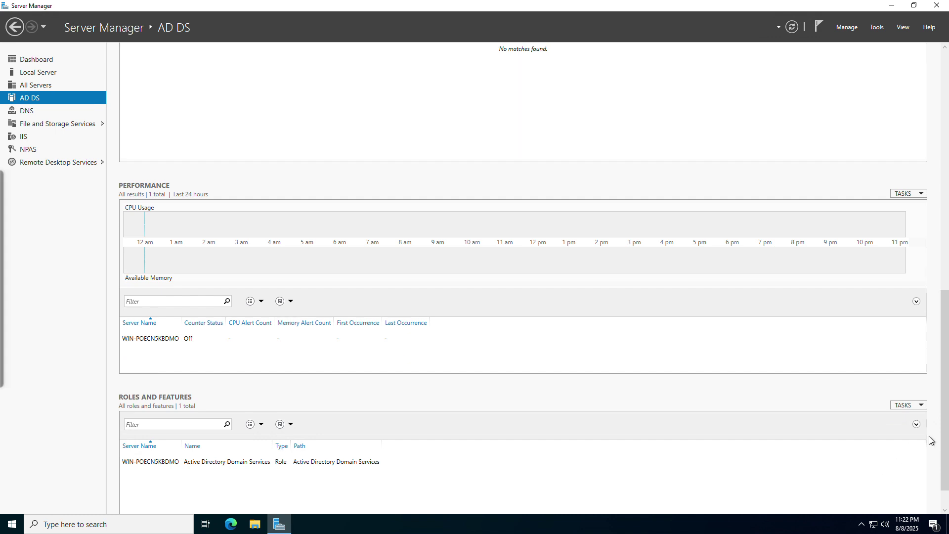
{"action": "scroll", "coordinate": [944, 438], "scroll_direction": "down", "scroll_amount": 2}
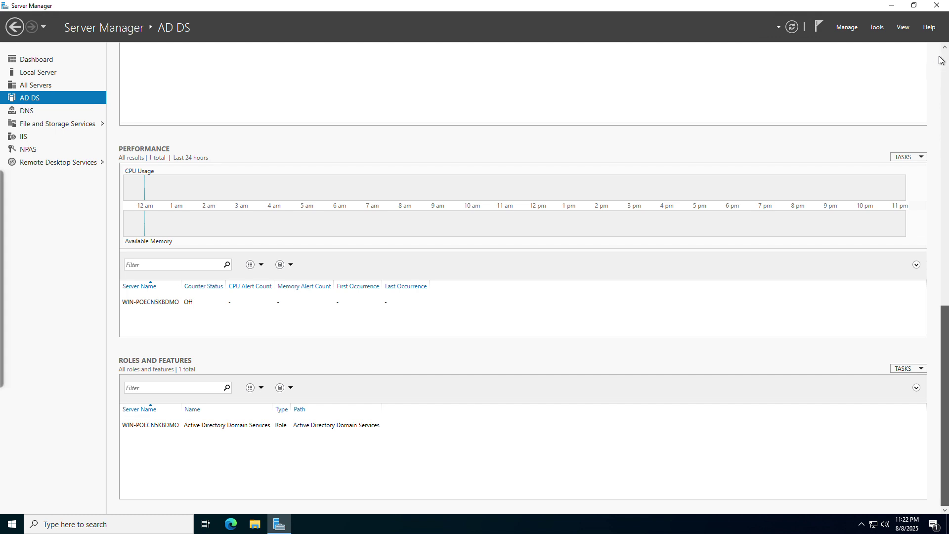
{"action": "scroll", "coordinate": [913, 439], "scroll_direction": "up", "scroll_amount": 15}
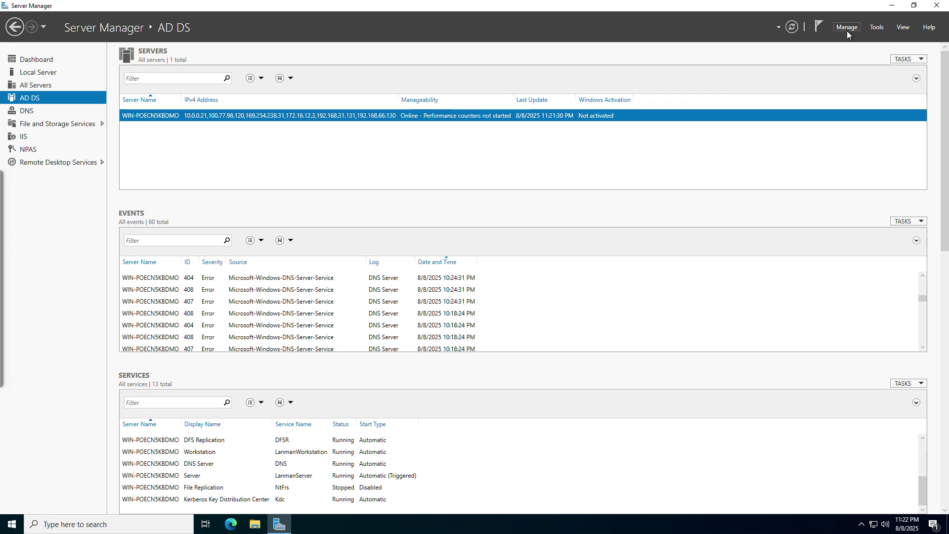
Launch Active Directory Domains and Trusts from Tools and select the curlew-betta.ts.net domain
{"action": "left_click", "coordinate": [877, 28]}
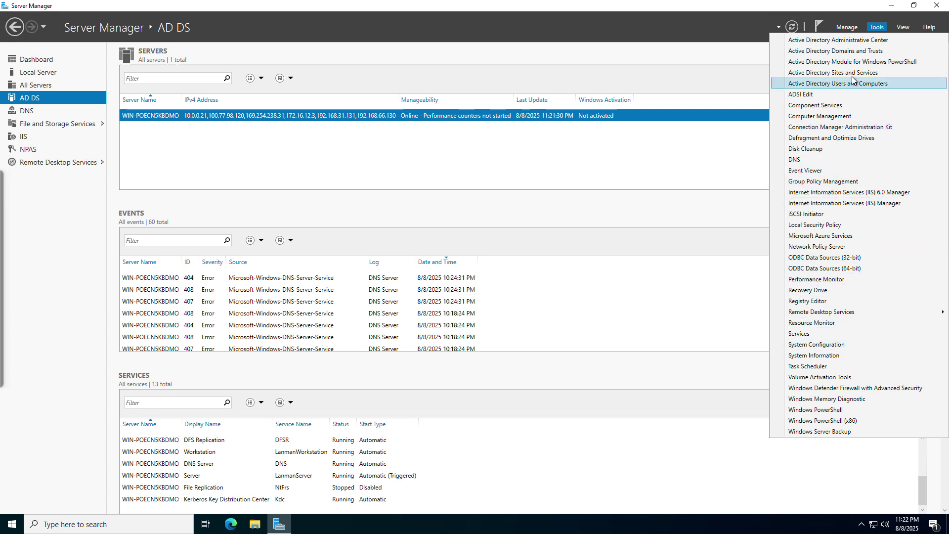
{"action": "left_click", "coordinate": [864, 49]}
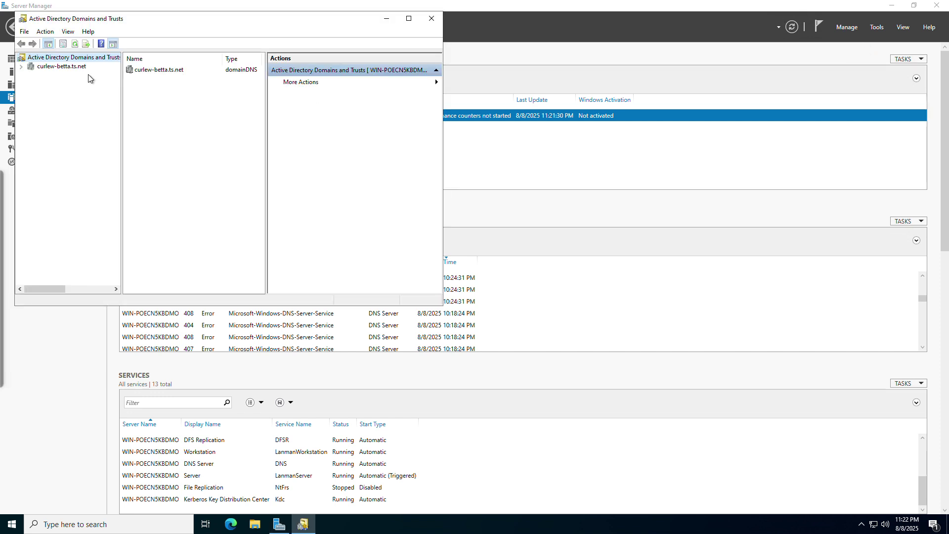
{"action": "left_click", "coordinate": [61, 66]}
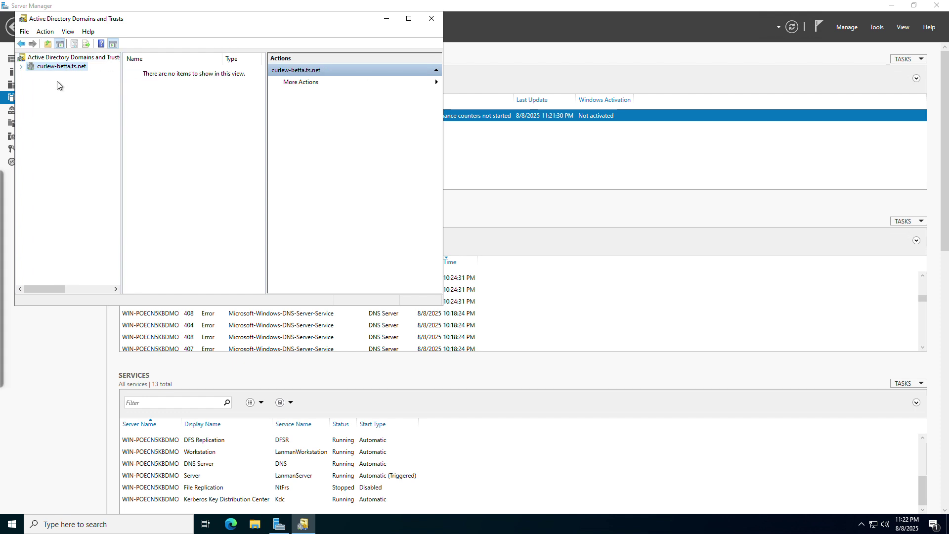
Tile the remote session left and Chrome right, showing Tailscale's DNS page with curlew-betta.ts.net
{"action": "mouse_move", "coordinate": [1, 277]}
{"action": "left_click", "coordinate": [593, 8]}
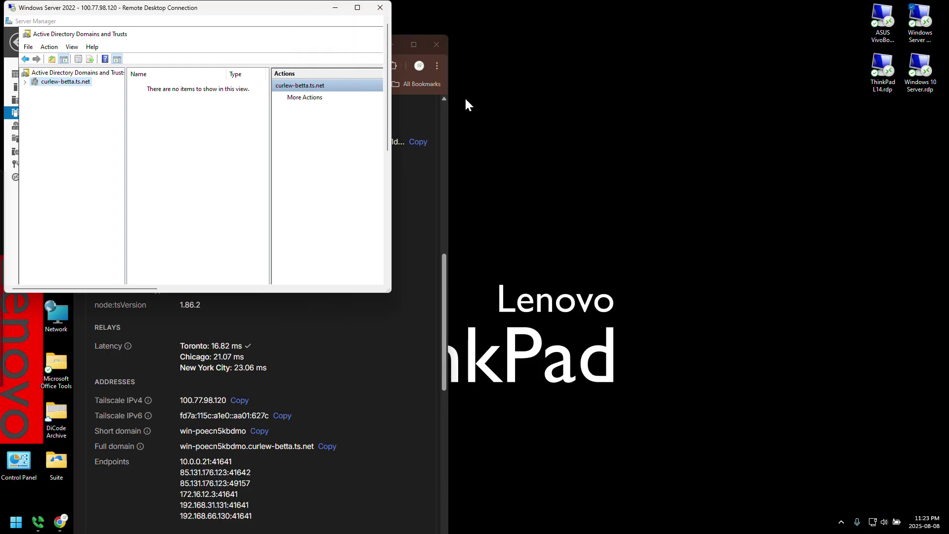
{"action": "left_click", "coordinate": [450, 105]}
{"action": "left_click_drag", "start_coordinate": [367, 41], "coordinate": [405, 38]}
{"action": "left_click", "coordinate": [149, 114]}
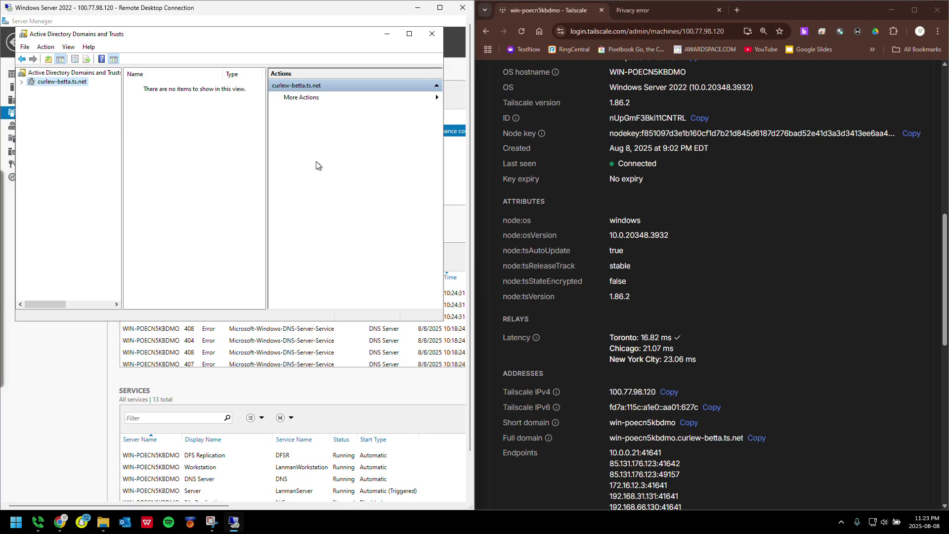
{"action": "scroll", "coordinate": [624, 159], "scroll_direction": "up", "scroll_amount": 8}
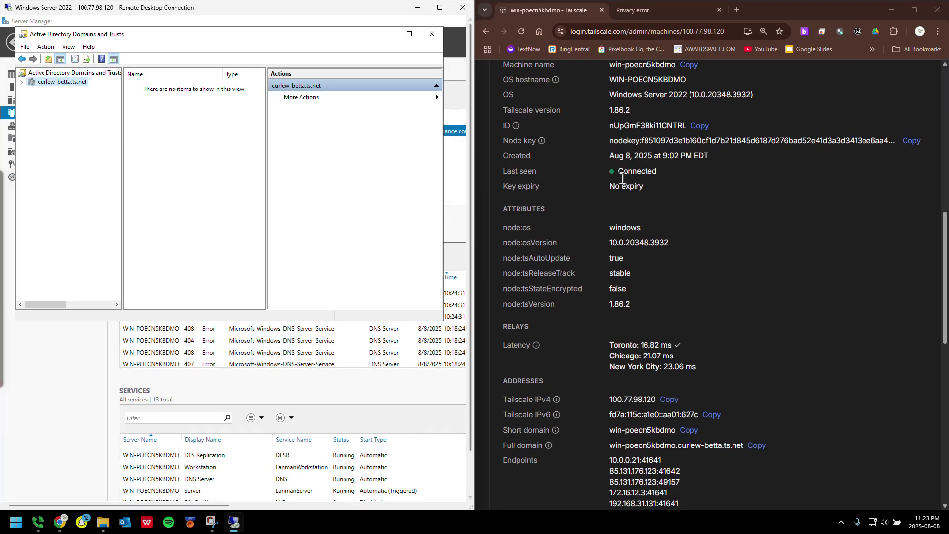
{"action": "scroll", "coordinate": [643, 148], "scroll_direction": "up", "scroll_amount": 2}
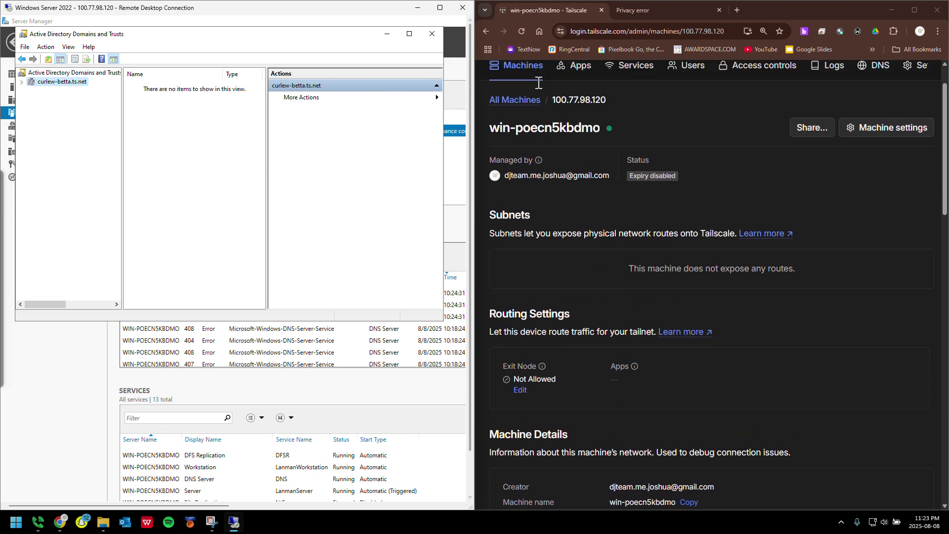
{"action": "left_click", "coordinate": [881, 117]}
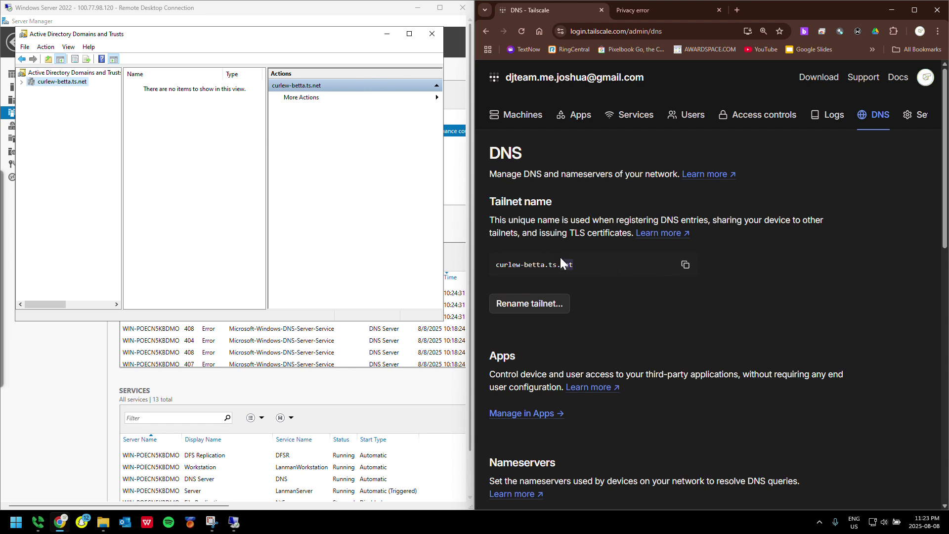
Open the curlew-betta.ts.net domain in Active Directory Users and Computers via More Actions > Manage
{"action": "left_click_drag", "start_coordinate": [545, 264], "coordinate": [550, 270]}
{"action": "left_click", "coordinate": [19, 86]}
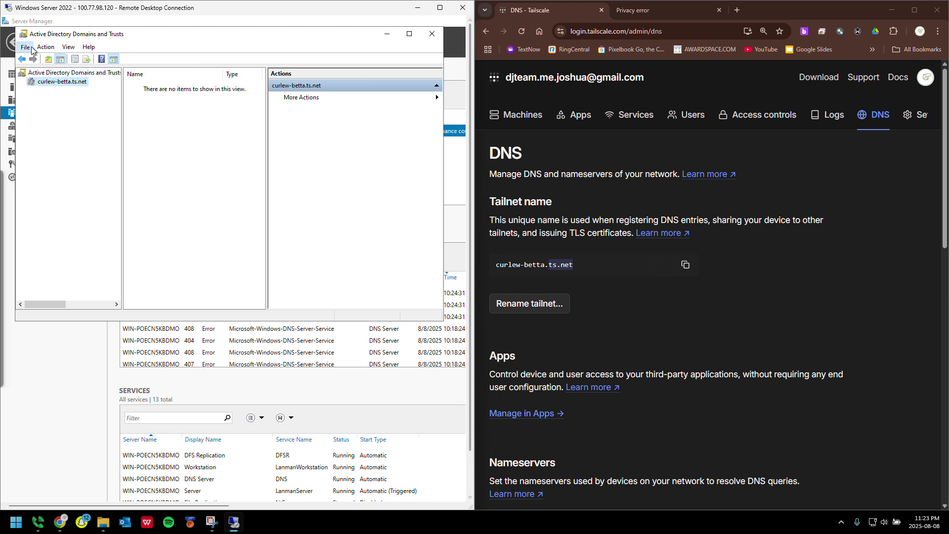
{"action": "left_click", "coordinate": [46, 47]}
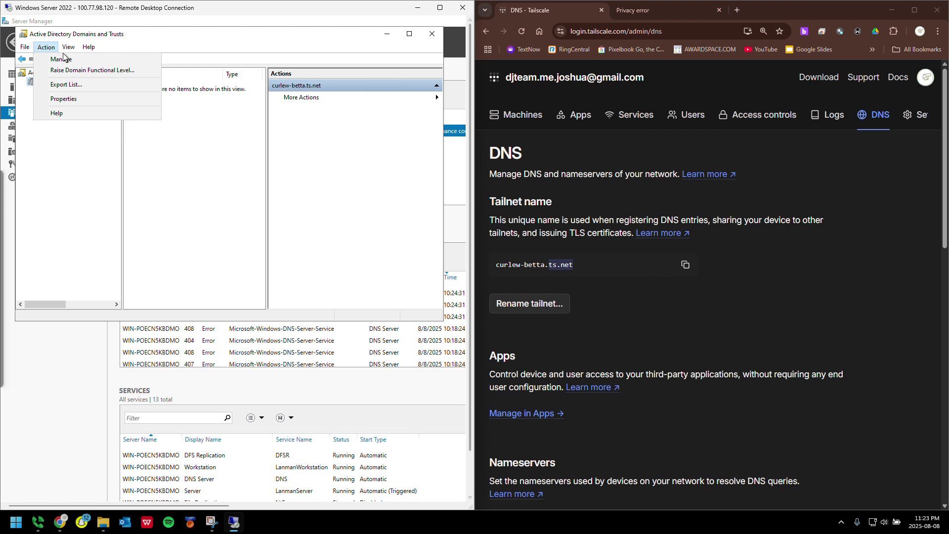
{"action": "key", "text": "Escape"}
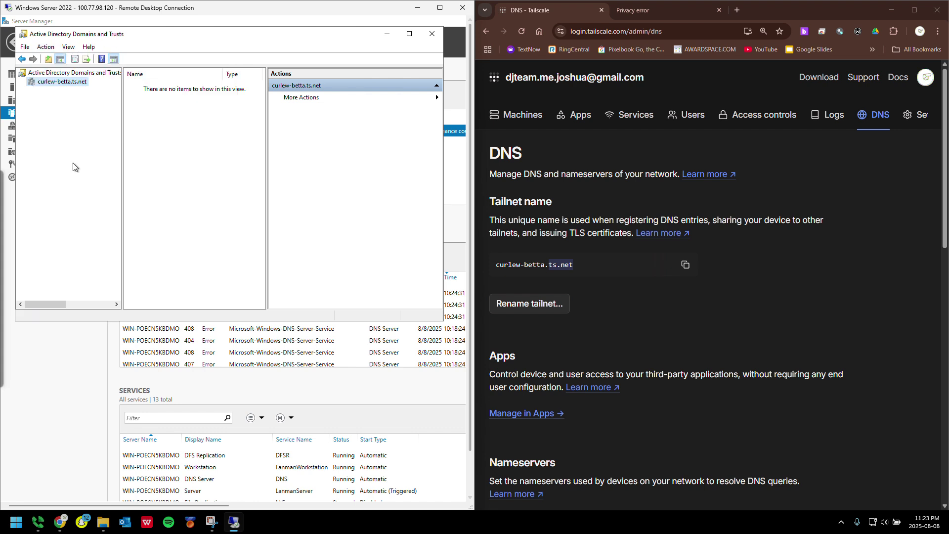
{"action": "left_click", "coordinate": [302, 103]}
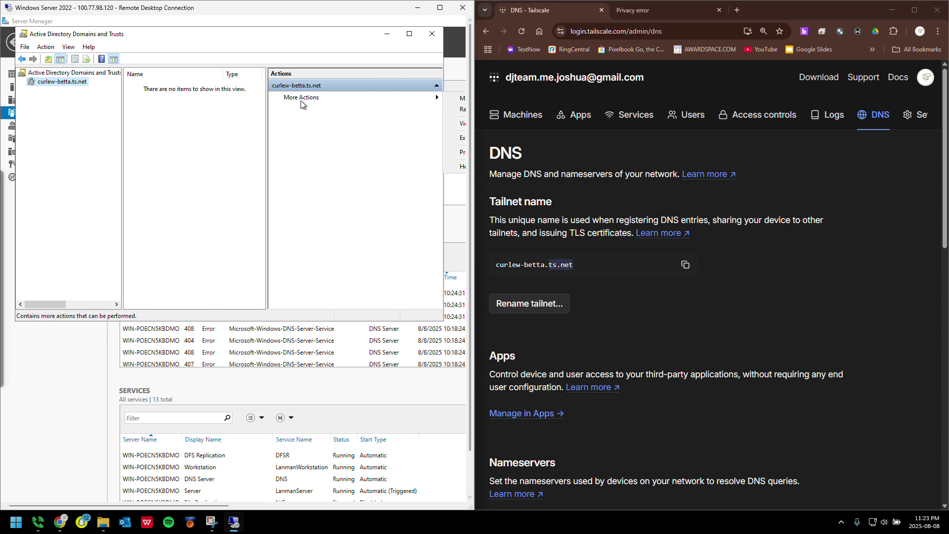
{"action": "key", "text": "Return"}
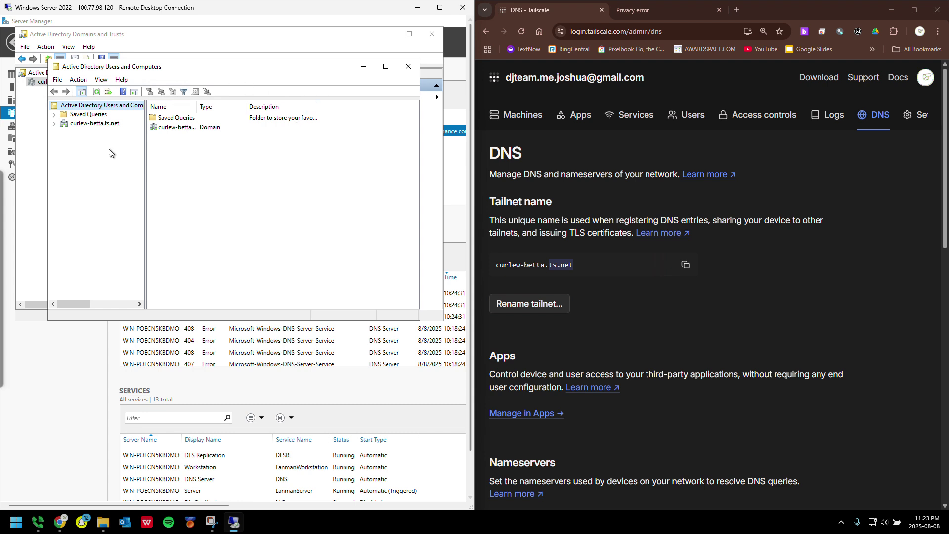
Move Users and Computers aside and bring Domains and Trusts forward with its extra actions shown
{"action": "left_click_drag", "start_coordinate": [165, 74], "coordinate": [165, 134]}
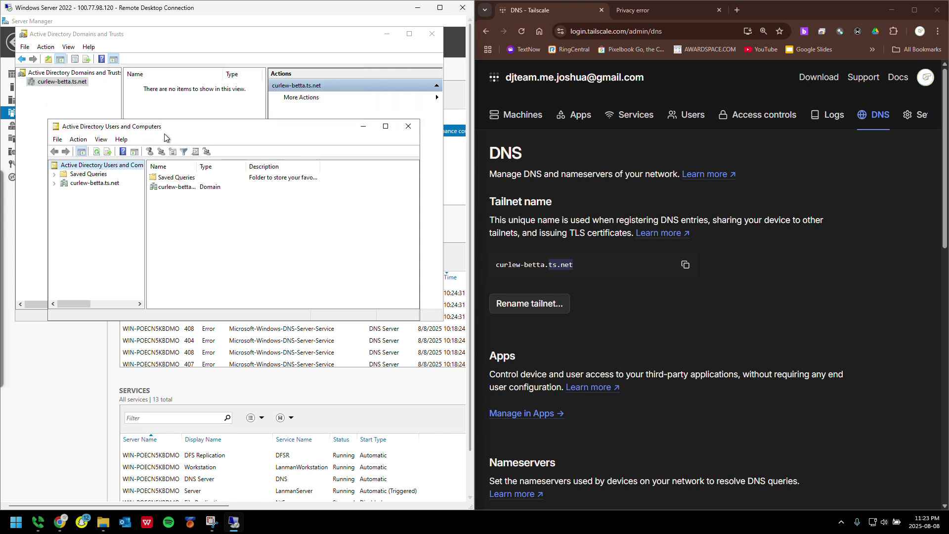
{"action": "left_click", "coordinate": [195, 100]}
{"action": "left_click", "coordinate": [300, 99]}
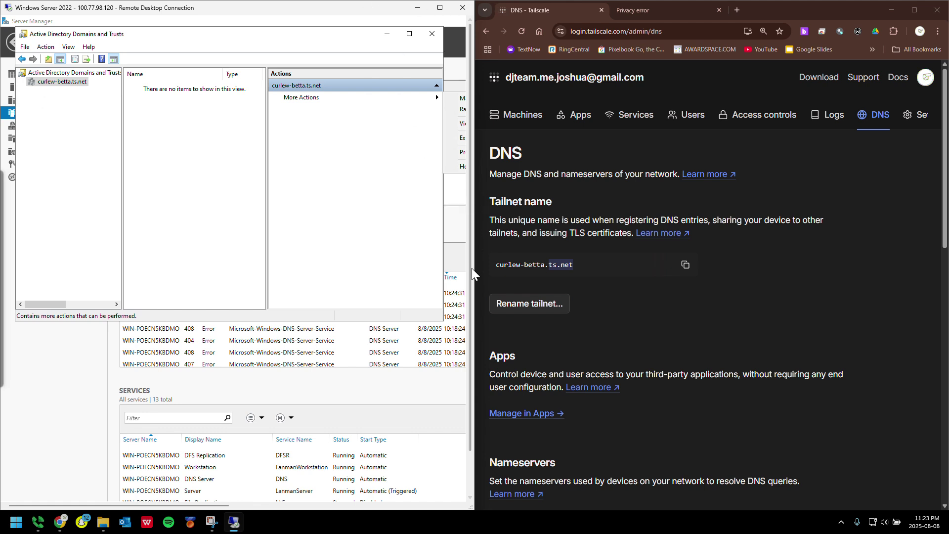
Widen the remote window, close the More Actions flyout, and maximize the remote session
{"action": "left_click_drag", "start_coordinate": [472, 268], "coordinate": [790, 296]}
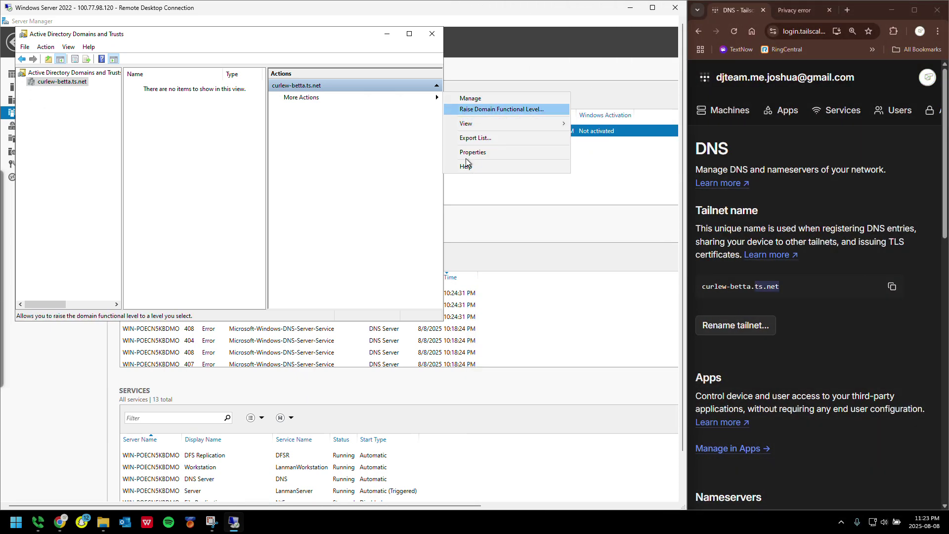
{"action": "left_click", "coordinate": [81, 135]}
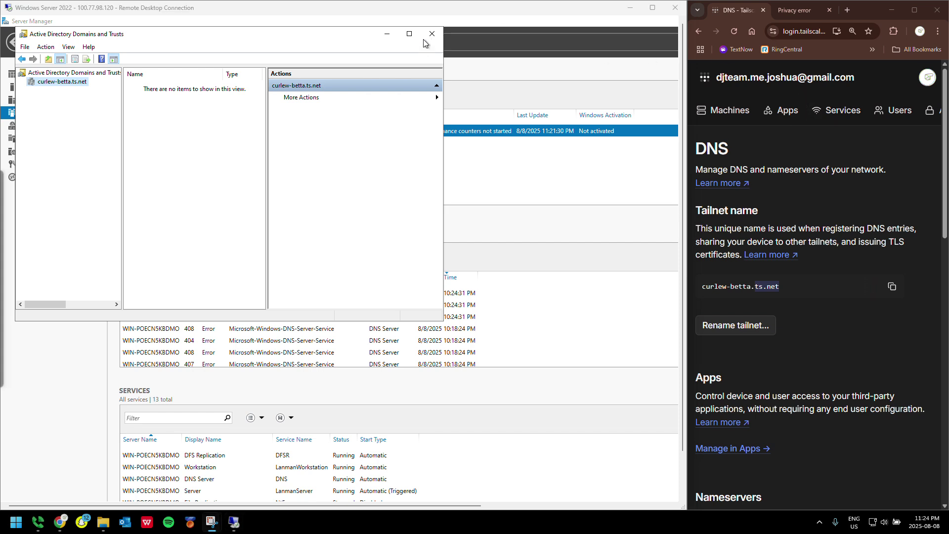
{"action": "left_click", "coordinate": [279, 38]}
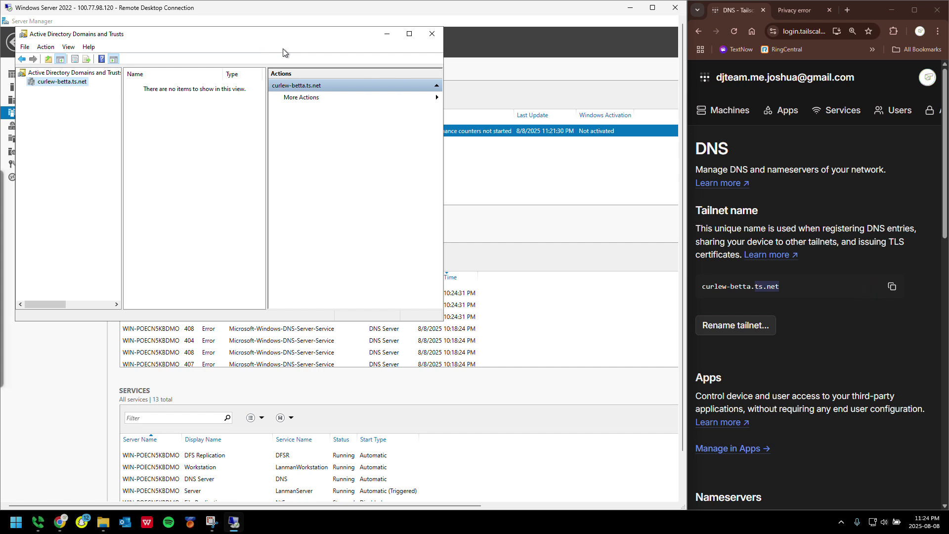
{"action": "left_click", "coordinate": [653, 8]}
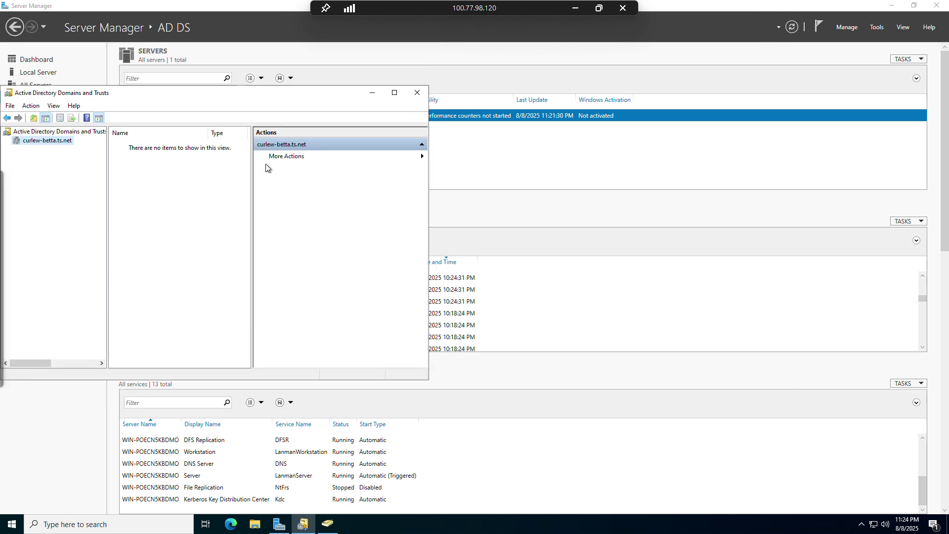
Close both AD consoles and reopen Users and Computers on the curlew-betta.ts.net Users container
{"action": "left_click", "coordinate": [465, 166]}
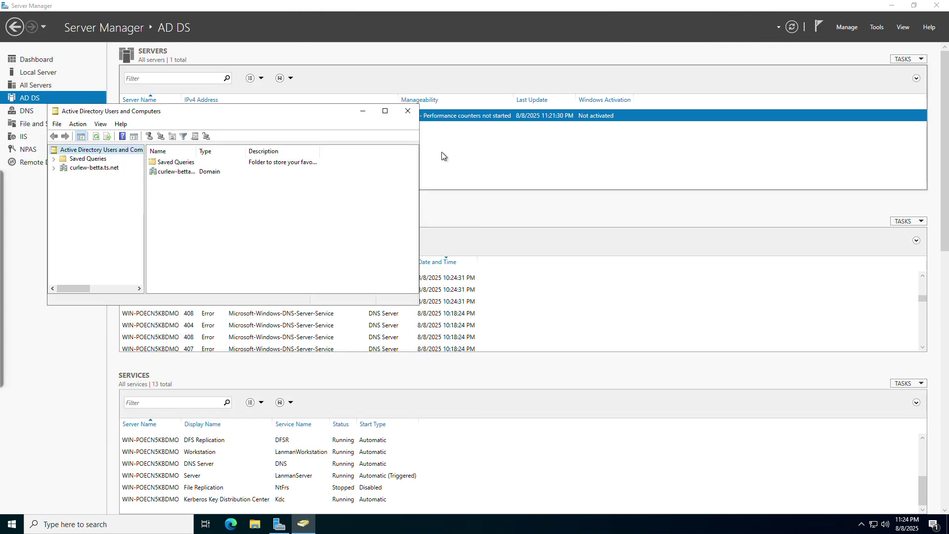
{"action": "left_click", "coordinate": [408, 110]}
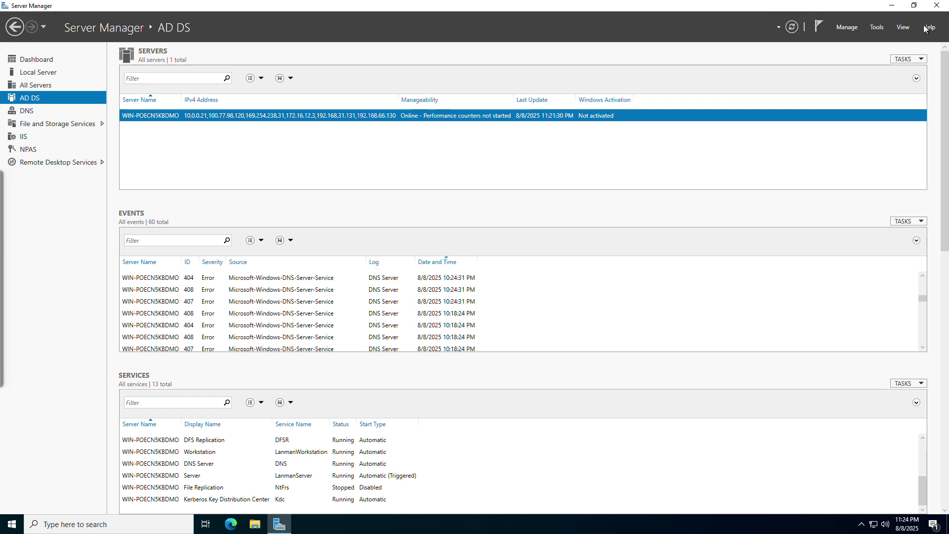
{"action": "left_click", "coordinate": [870, 29]}
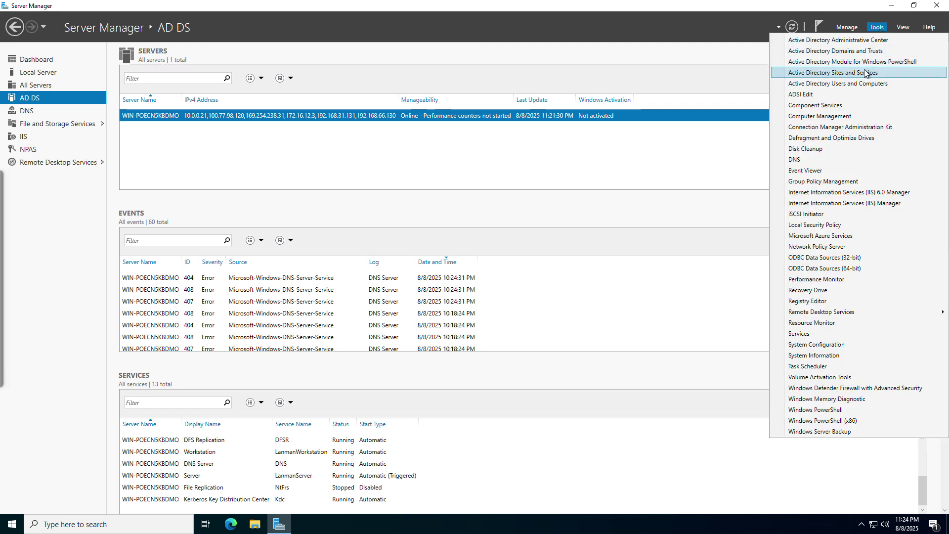
{"action": "left_click", "coordinate": [830, 84]}
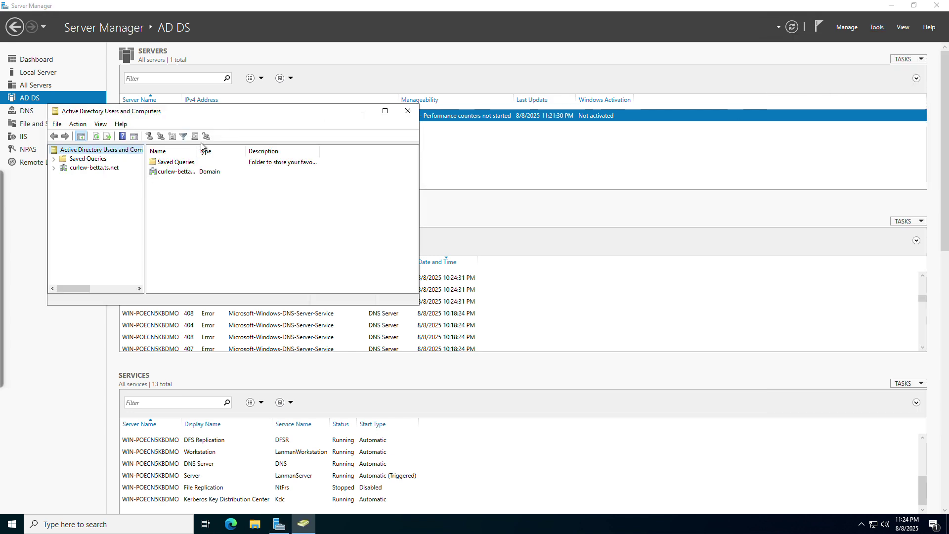
{"action": "left_click", "coordinate": [68, 168]}
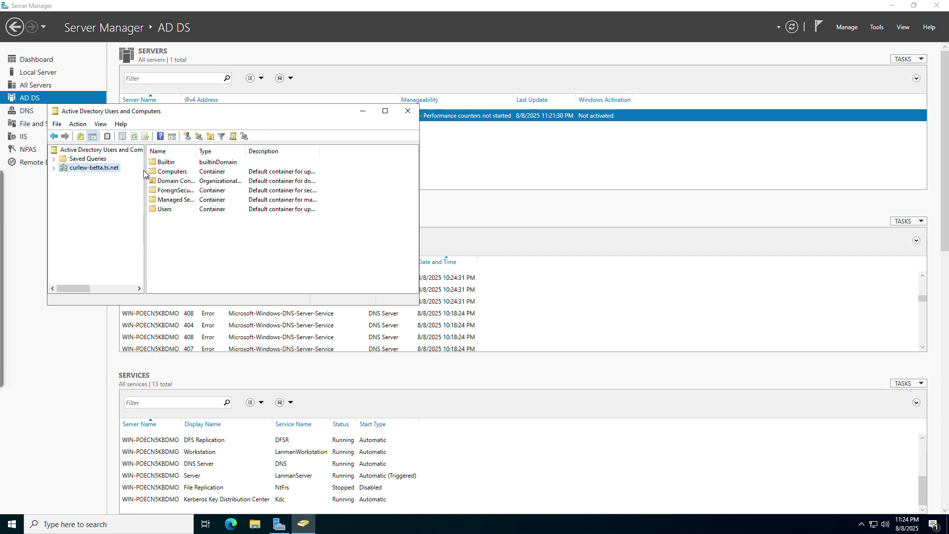
{"action": "double_click", "coordinate": [163, 209]}
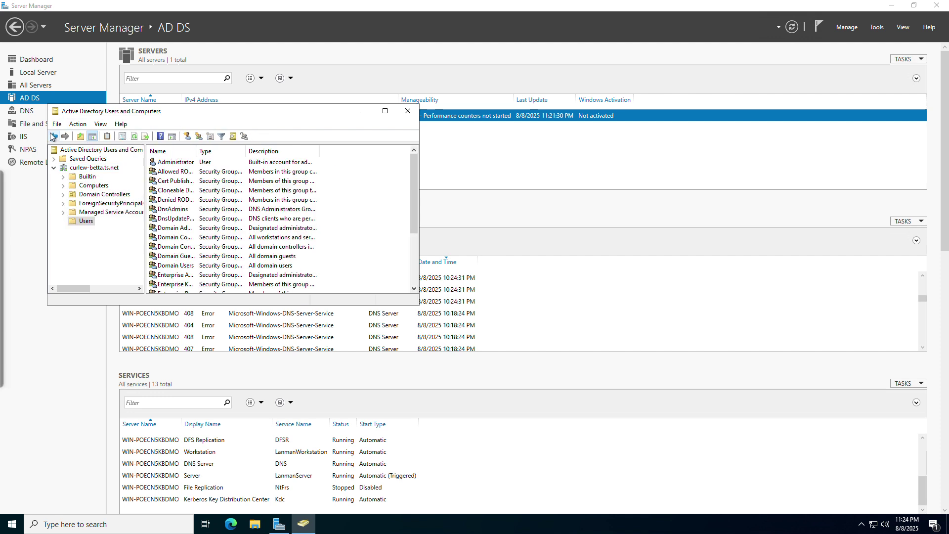
{"action": "left_click", "coordinate": [77, 126]}
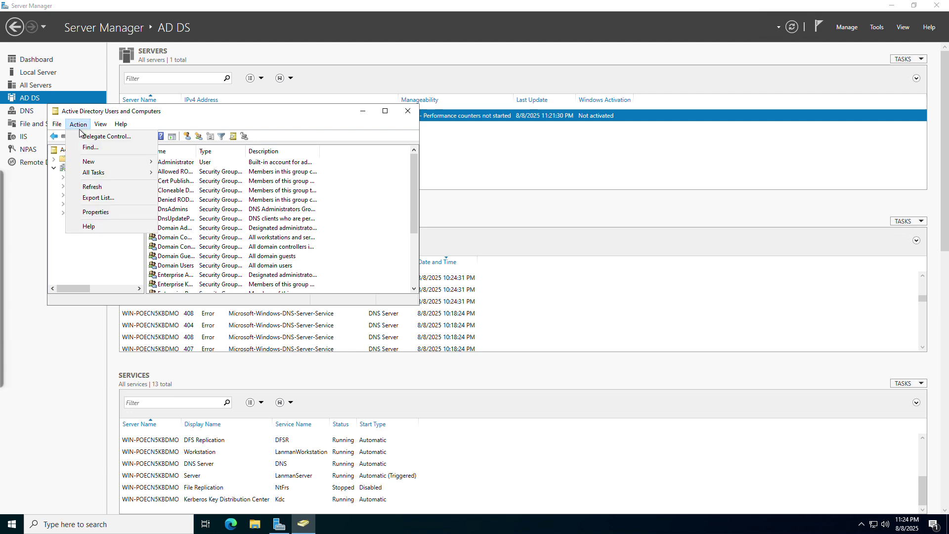
Start a new domain user and fill in the name and logon name 'test'
{"action": "mouse_move", "coordinate": [94, 162]}
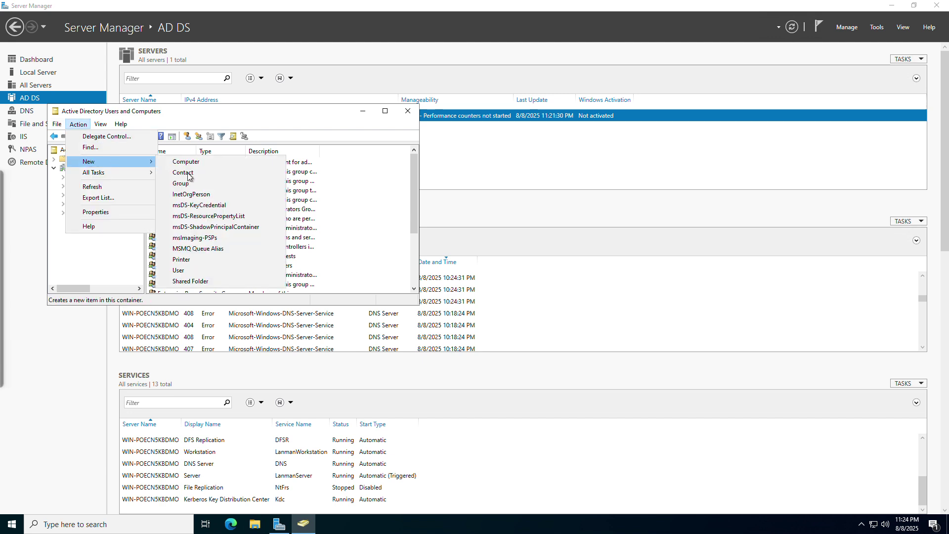
{"action": "left_click", "coordinate": [186, 270]}
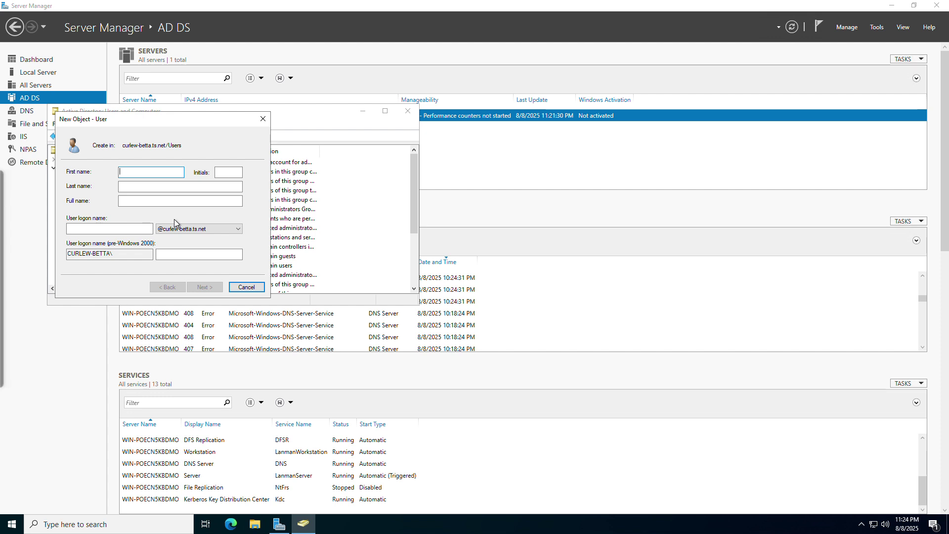
{"action": "type", "text": "test"}
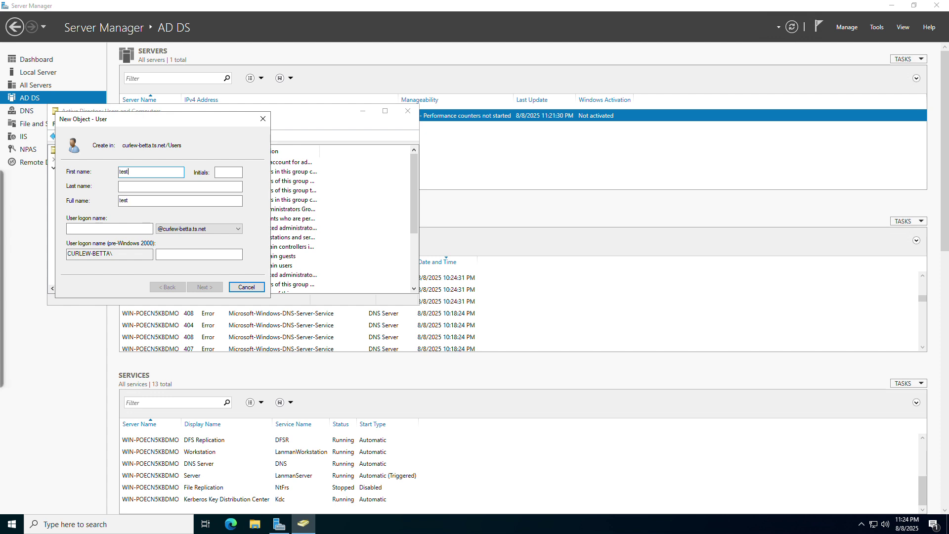
{"action": "key", "text": "Tab"}
{"action": "key", "text": "Tab"}
{"action": "key", "text": "Tab"}
{"action": "key", "text": "Tab"}
{"action": "type", "text": "test"}
{"action": "key", "text": "Return"}
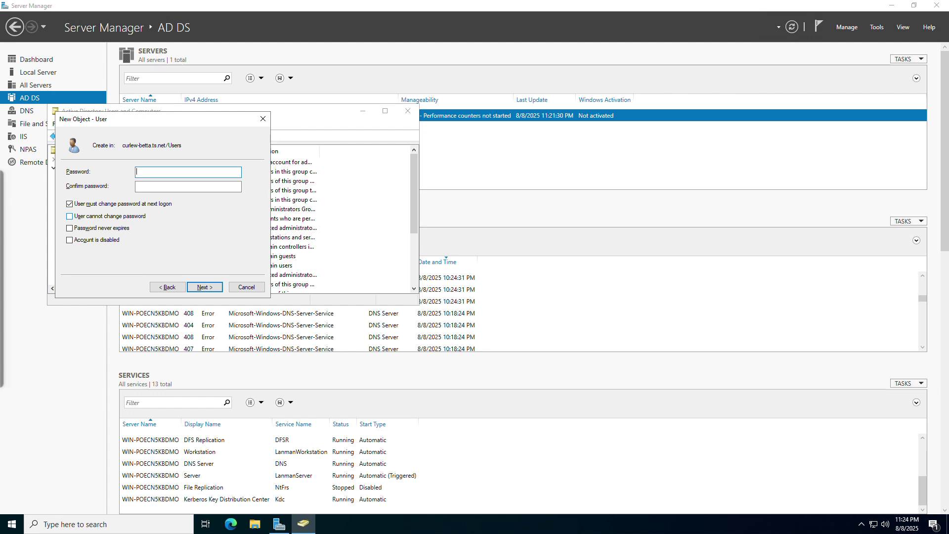
Enter and confirm the account password, and set it to never expire
{"action": "type", "text": "test"}
{"action": "key", "text": "Tab"}
{"action": "type", "text": "tes"}
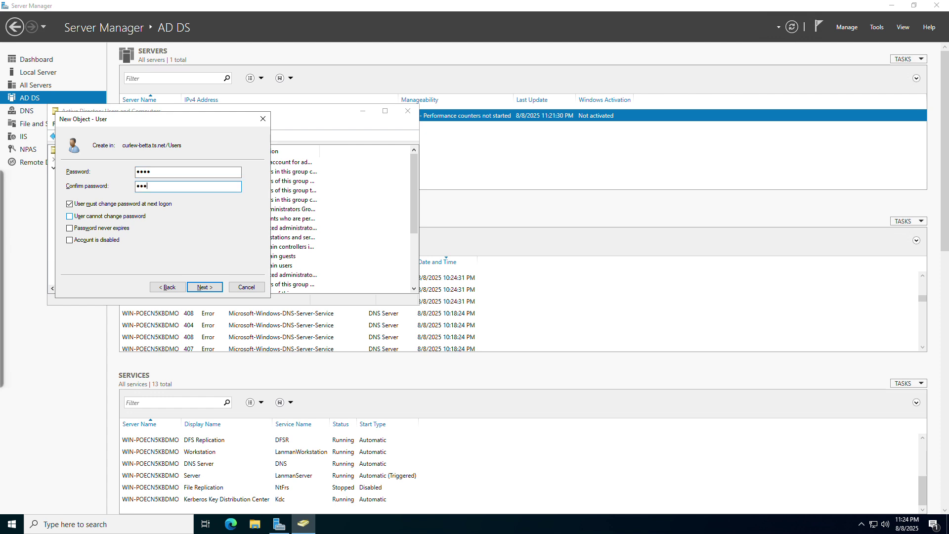
{"action": "type", "text": "t"}
{"action": "key", "text": "Tab"}
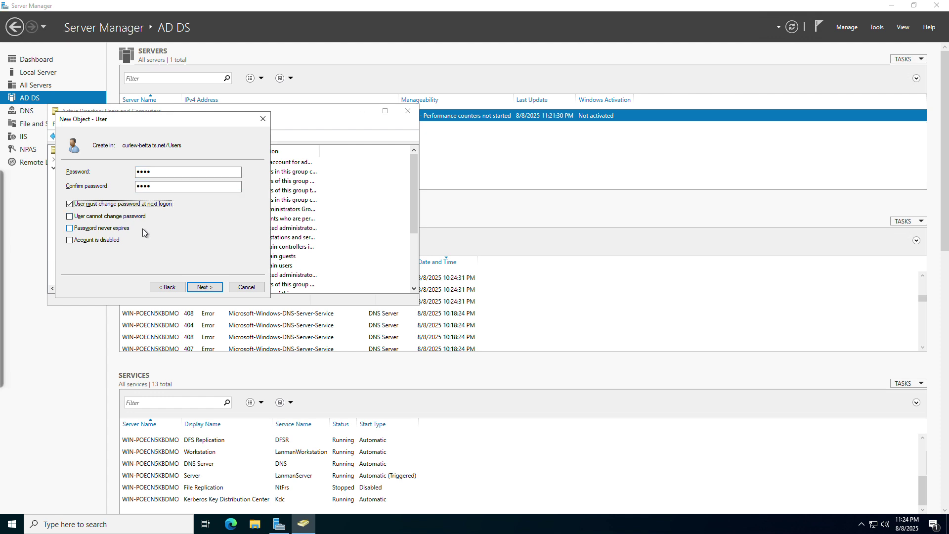
{"action": "left_click", "coordinate": [105, 231]}
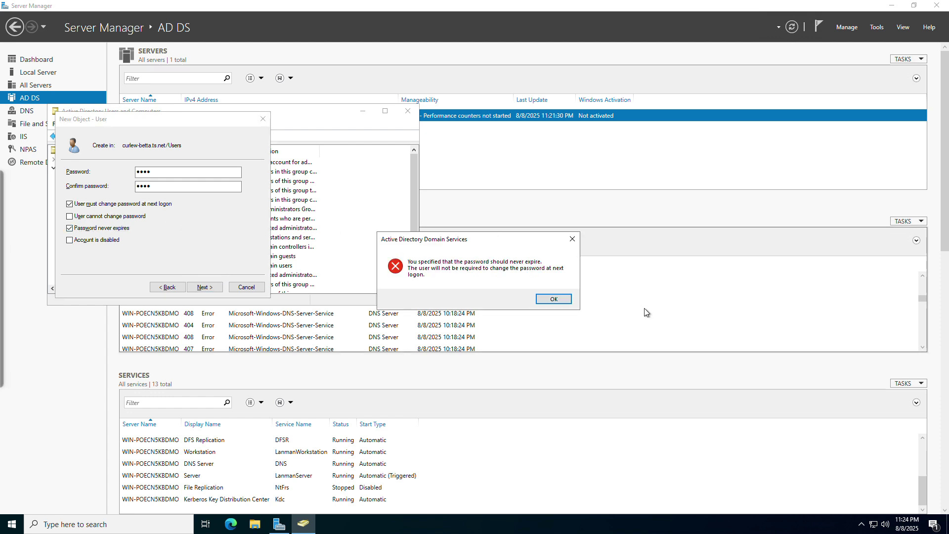
{"action": "left_click", "coordinate": [552, 299]}
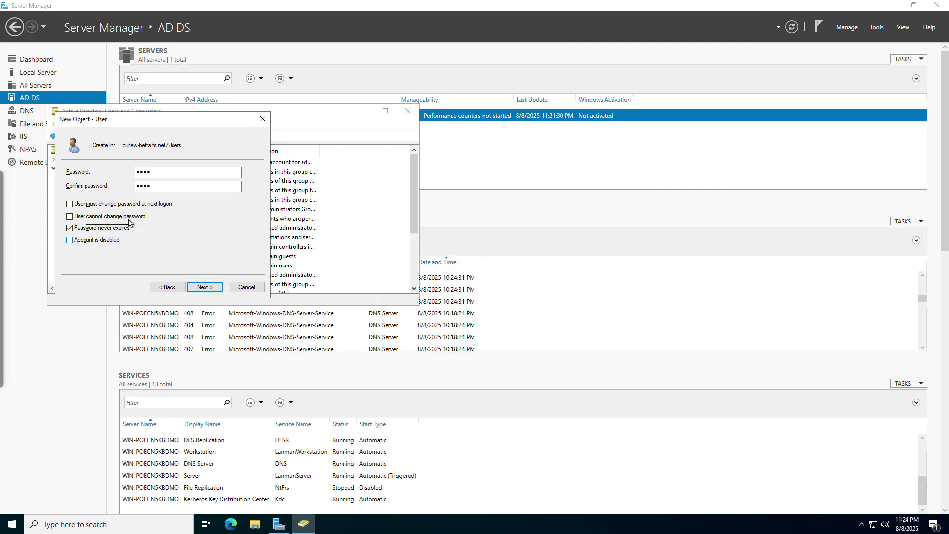
Finish creating the user 'test' and close the new-user dialog
{"action": "left_click", "coordinate": [205, 287]}
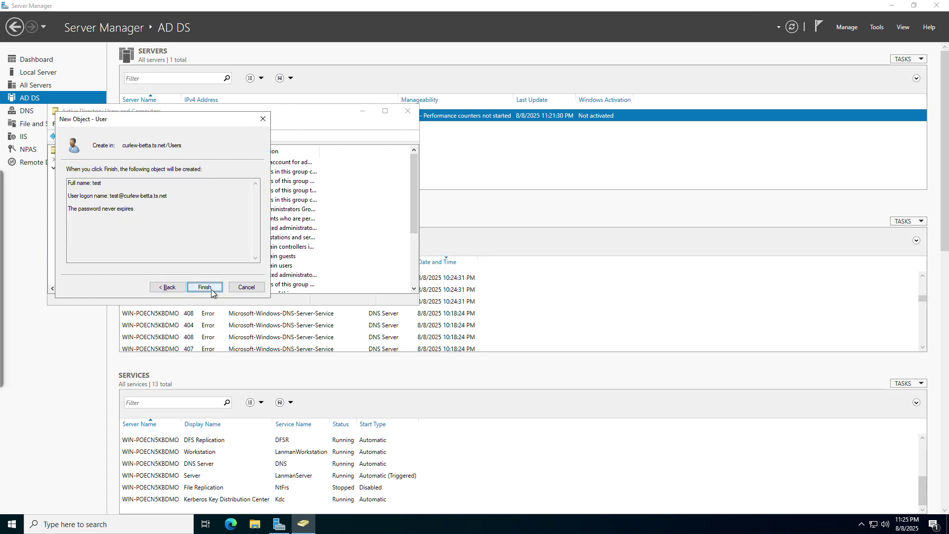
{"action": "left_click", "coordinate": [203, 287]}
{"action": "left_click", "coordinate": [248, 292]}
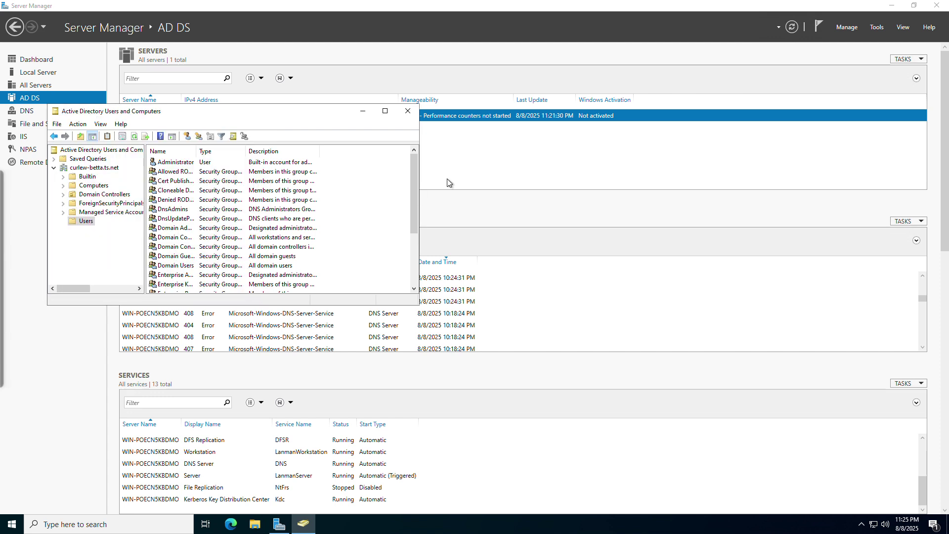
View a domain user's properties from the Users list, cancel, and close Users and Computers
{"action": "scroll", "coordinate": [273, 209], "scroll_direction": "down", "scroll_amount": 3}
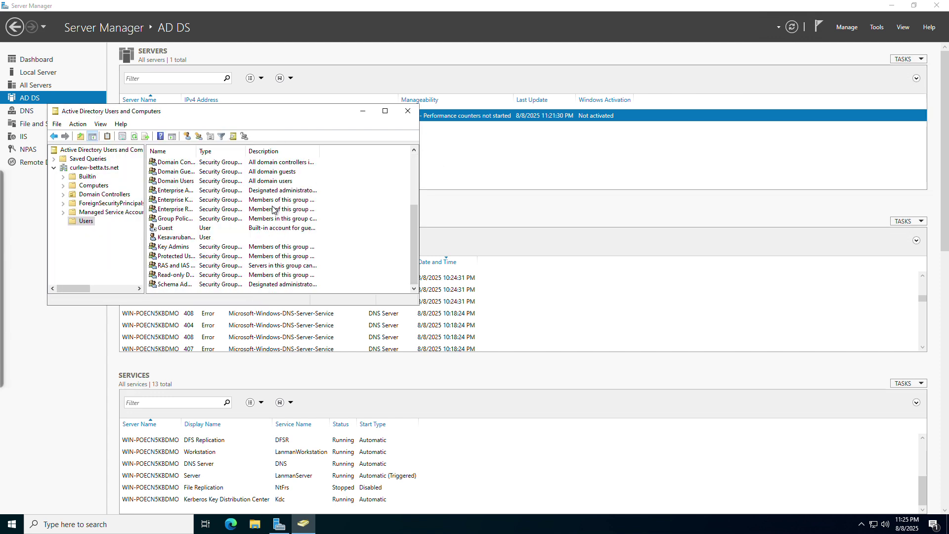
{"action": "left_click", "coordinate": [181, 246]}
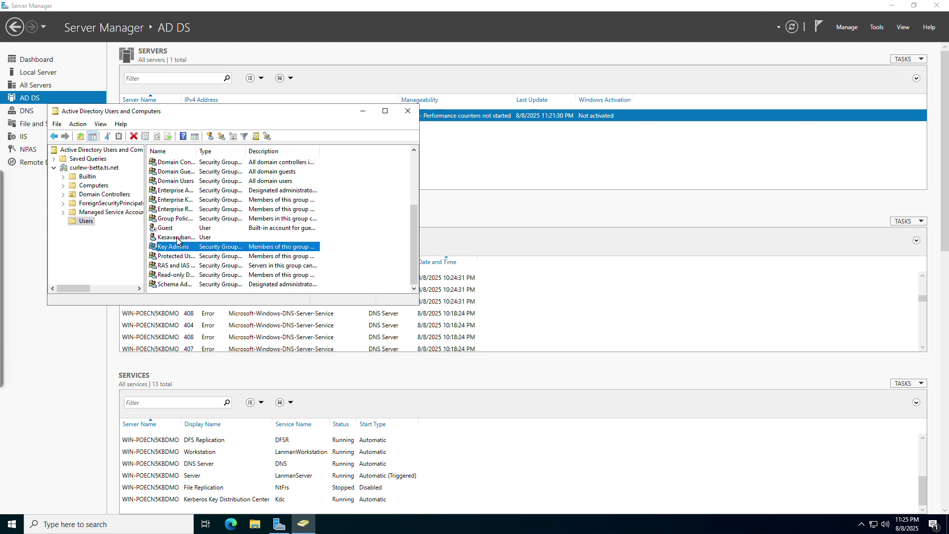
{"action": "double_click", "coordinate": [177, 237]}
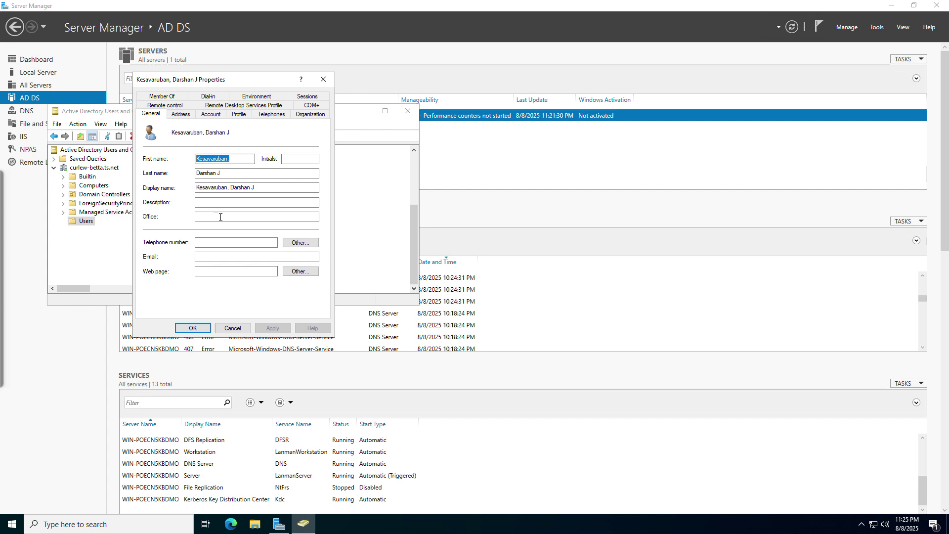
{"action": "left_click", "coordinate": [232, 328]}
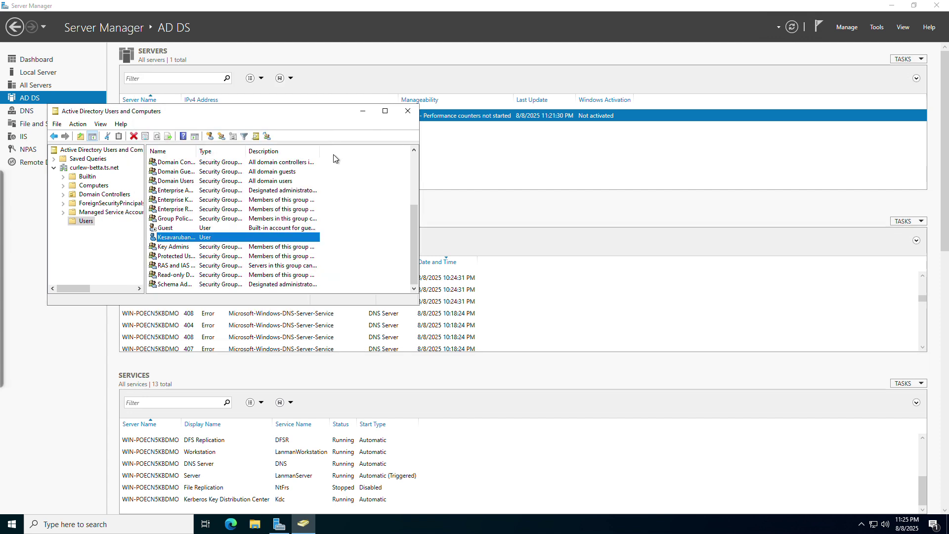
{"action": "left_click", "coordinate": [408, 111]}
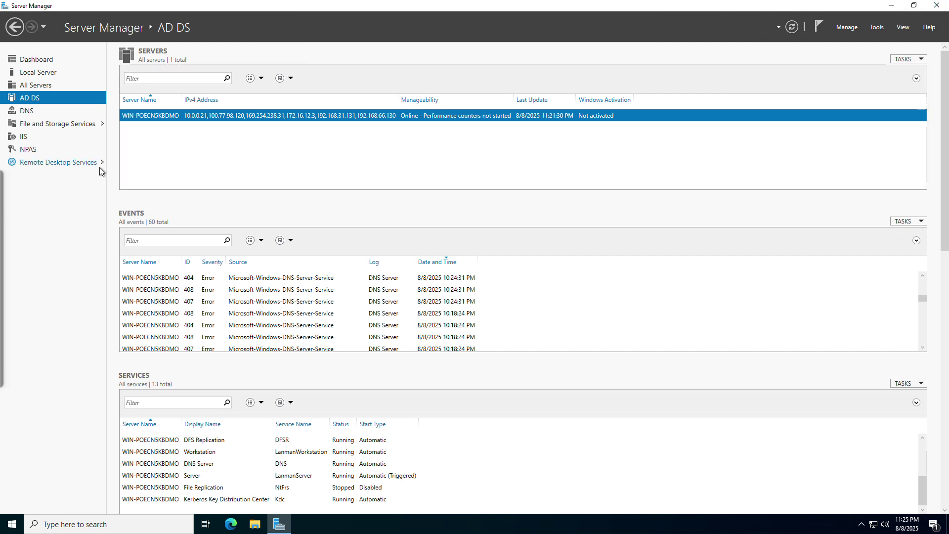
{"action": "left_click", "coordinate": [841, 31]}
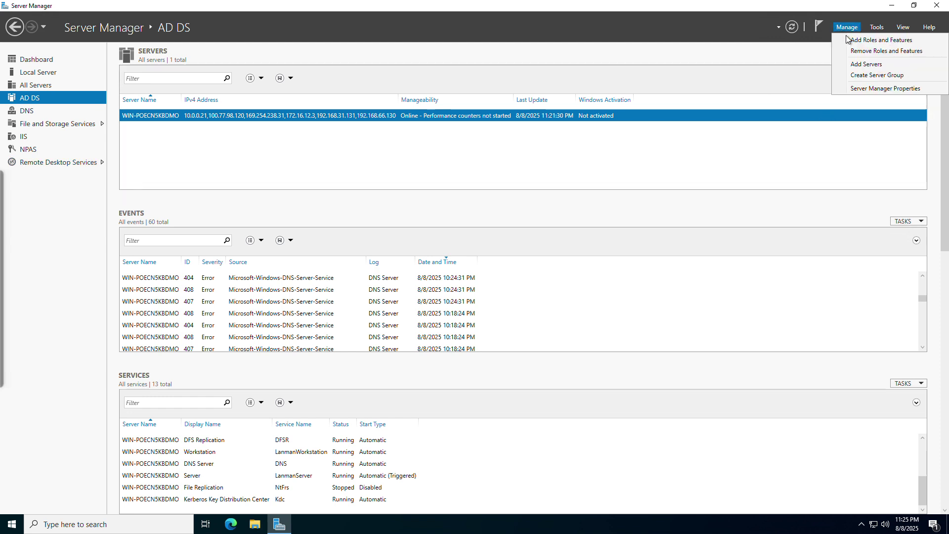
{"action": "left_click", "coordinate": [875, 40]}
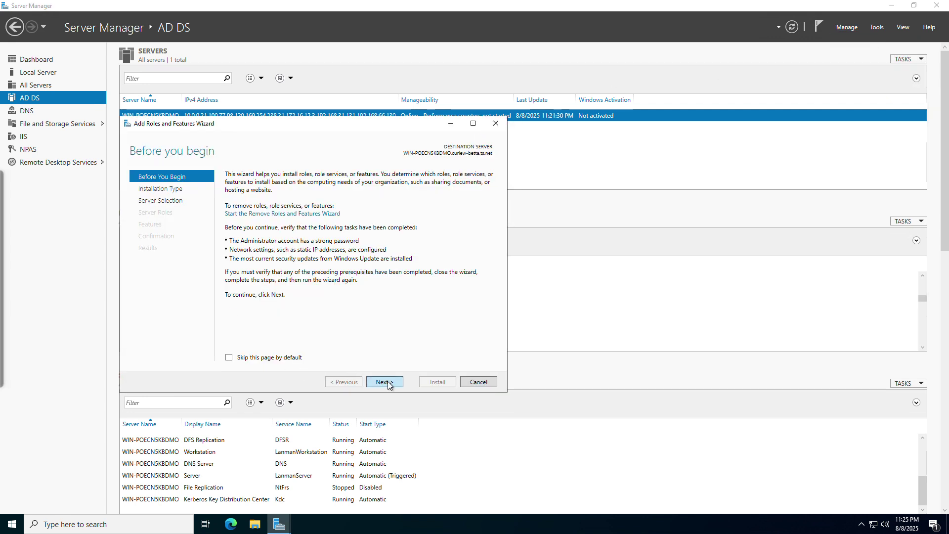
{"action": "left_click", "coordinate": [384, 382]}
{"action": "left_click", "coordinate": [312, 243]}
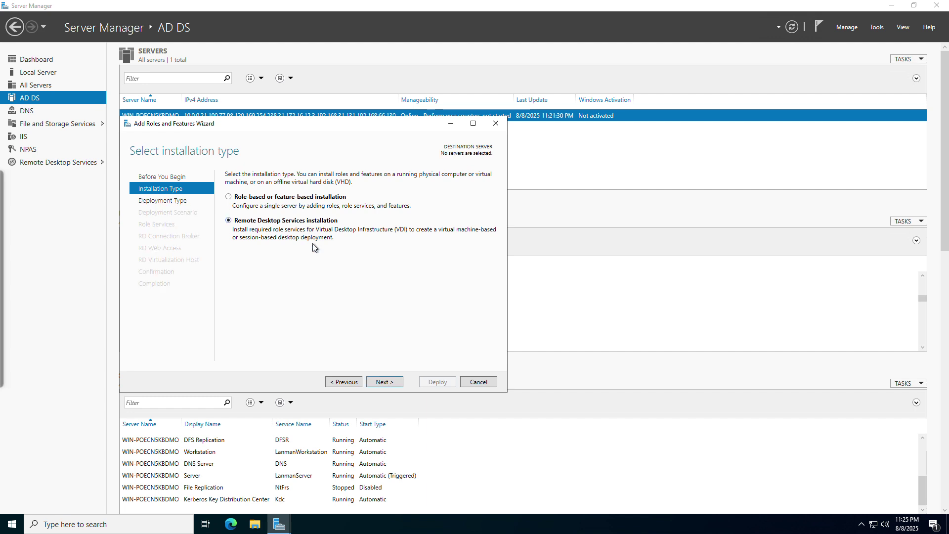
{"action": "left_click", "coordinate": [373, 386]}
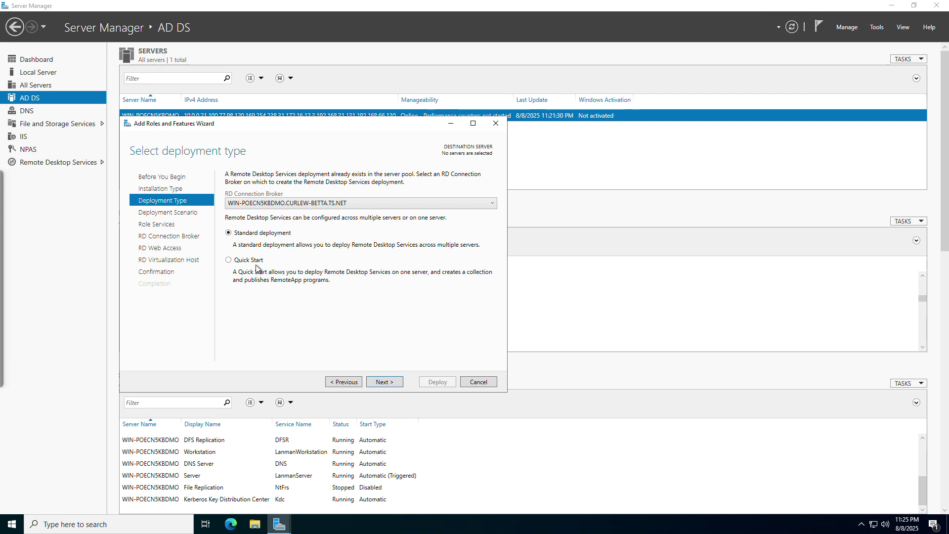
{"action": "left_click", "coordinate": [395, 383]}
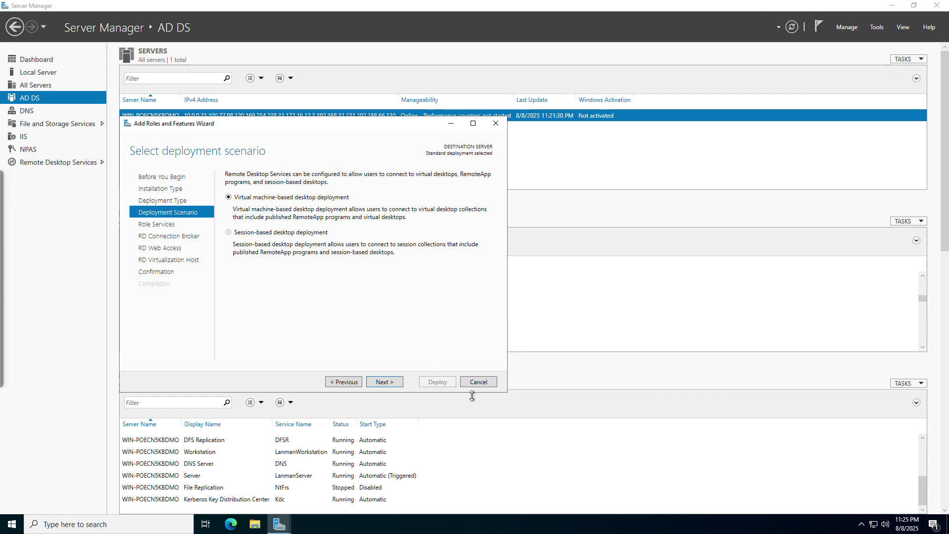
{"action": "left_click", "coordinate": [478, 382]}
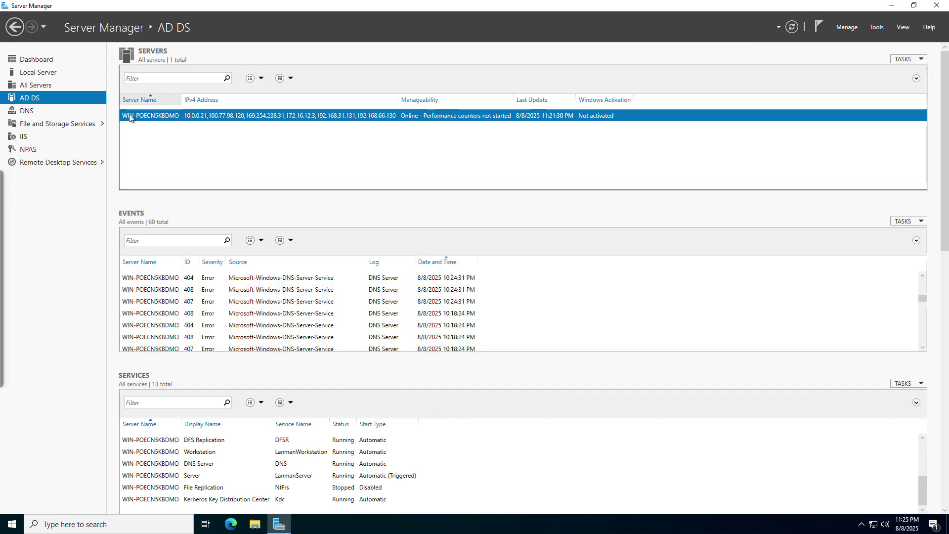
Open the Remote Desktop Services overview and start Remove Roles and Features to the roles list
{"action": "left_click", "coordinate": [85, 161]}
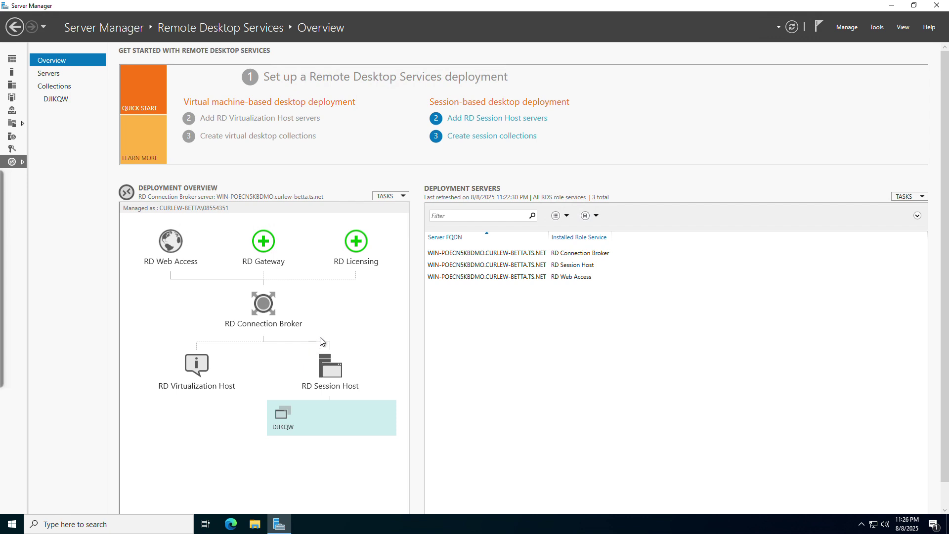
{"action": "left_click", "coordinate": [848, 29]}
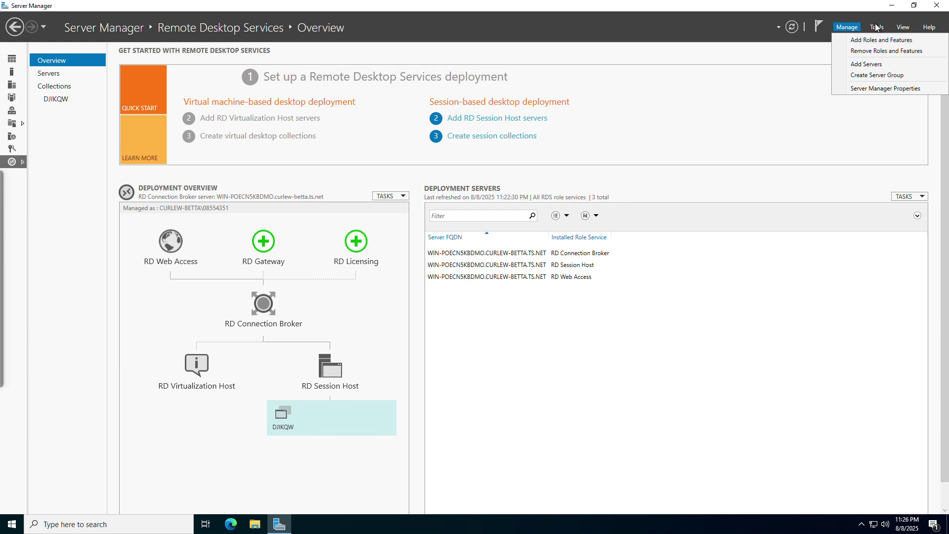
{"action": "left_click", "coordinate": [871, 52]}
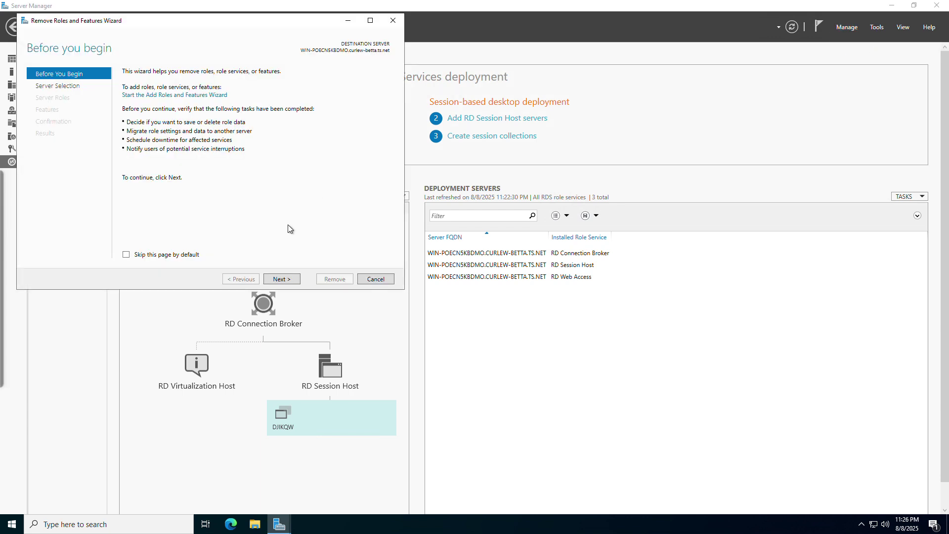
{"action": "left_click", "coordinate": [290, 282]}
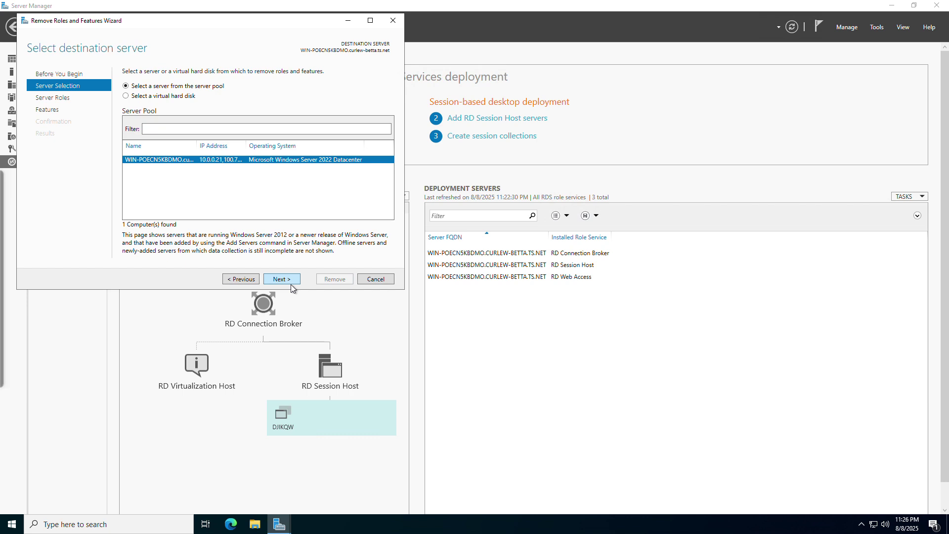
{"action": "left_click", "coordinate": [290, 283]}
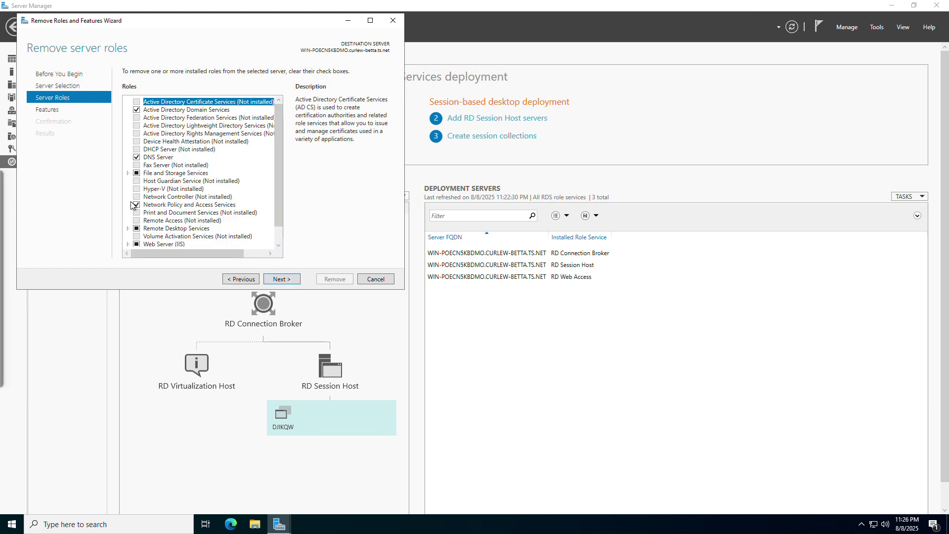
Expand the Remote Desktop Services role's services, then cancel the removal wizard
{"action": "left_click", "coordinate": [128, 230]}
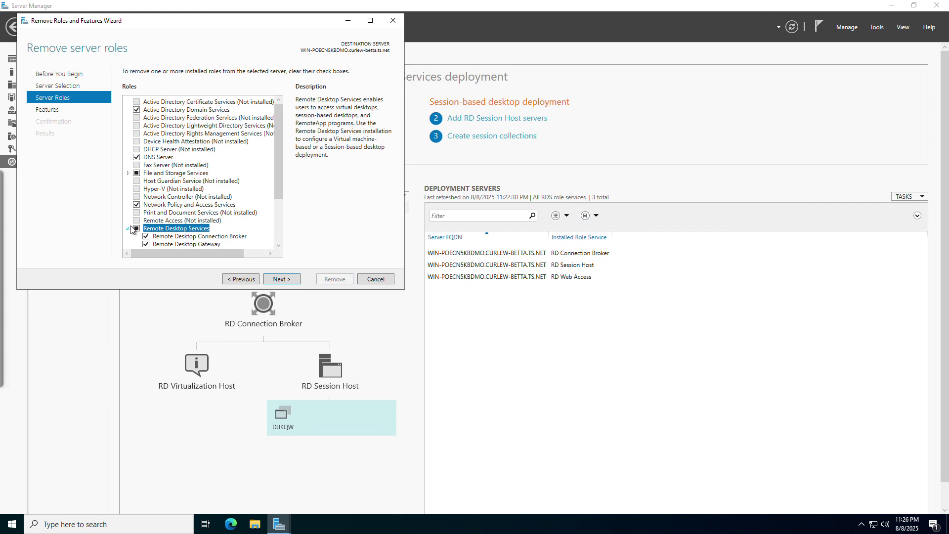
{"action": "left_click", "coordinate": [128, 228]}
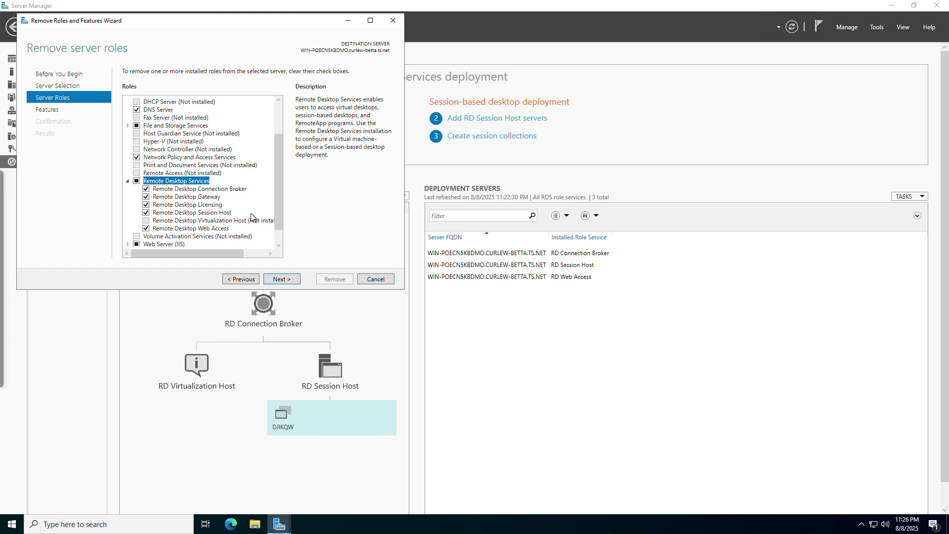
{"action": "left_click", "coordinate": [374, 280]}
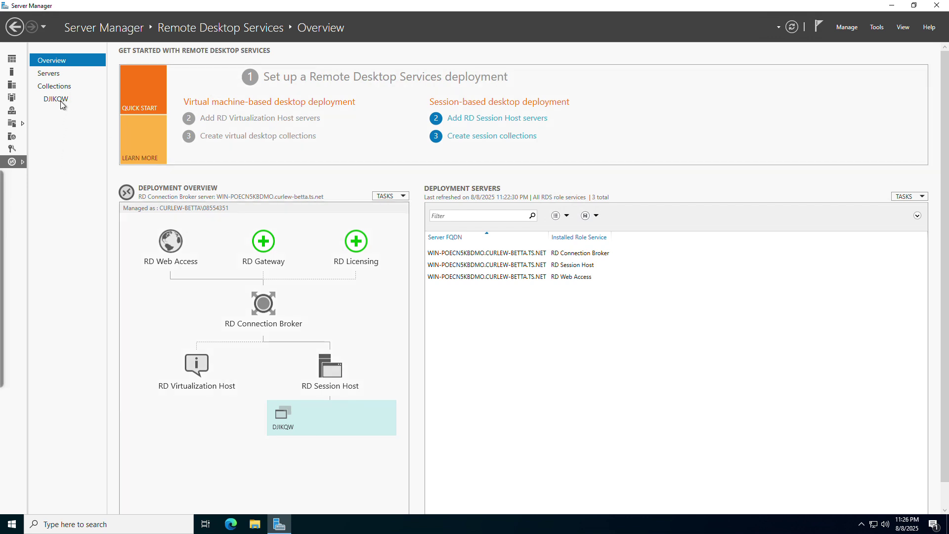
Open the Collections page and browse its collection, host server and connections task lists
{"action": "left_click", "coordinate": [48, 90]}
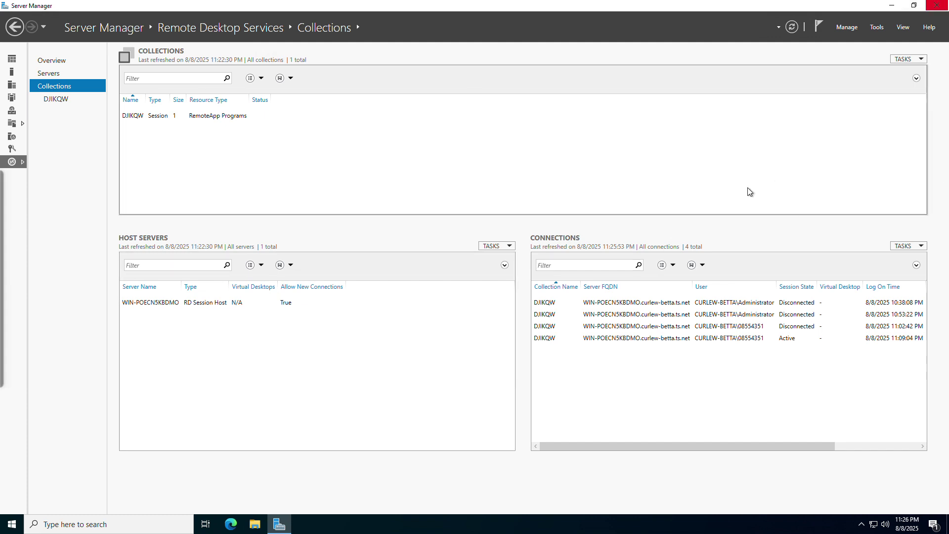
{"action": "left_click", "coordinate": [907, 58]}
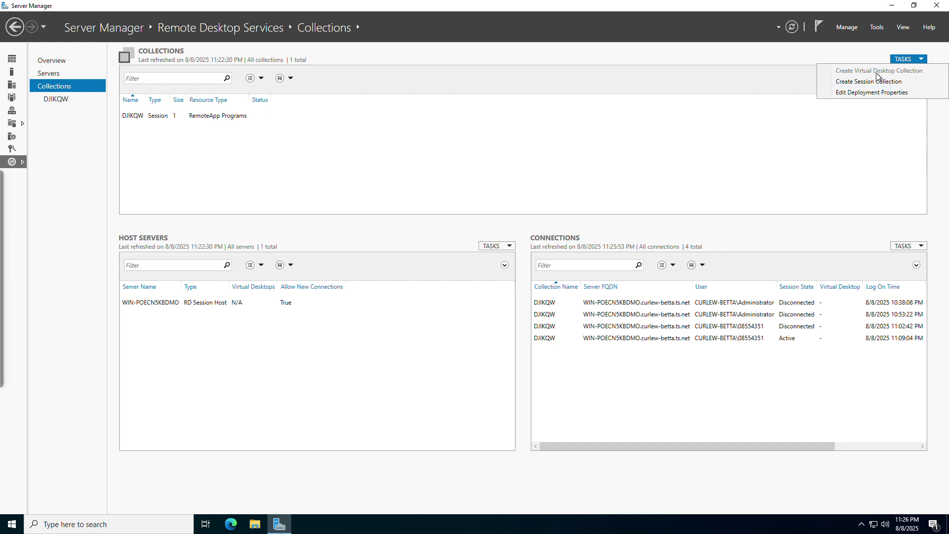
{"action": "left_click", "coordinate": [492, 247]}
{"action": "left_click", "coordinate": [873, 247]}
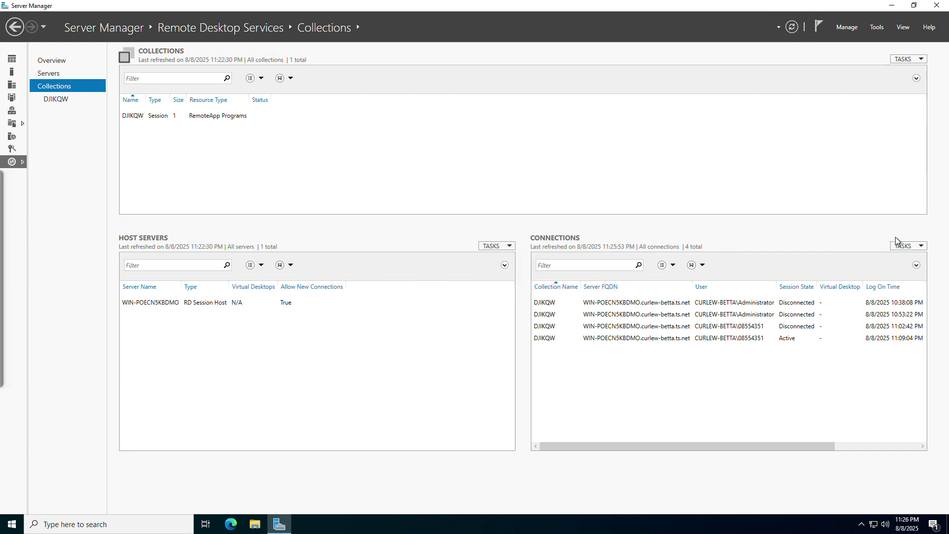
{"action": "left_click", "coordinate": [896, 247]}
{"action": "left_click", "coordinate": [906, 59]}
Start a session collection named 'ugyh', cancel the wizard, and select the DJIKQW collection
{"action": "left_click", "coordinate": [905, 81]}
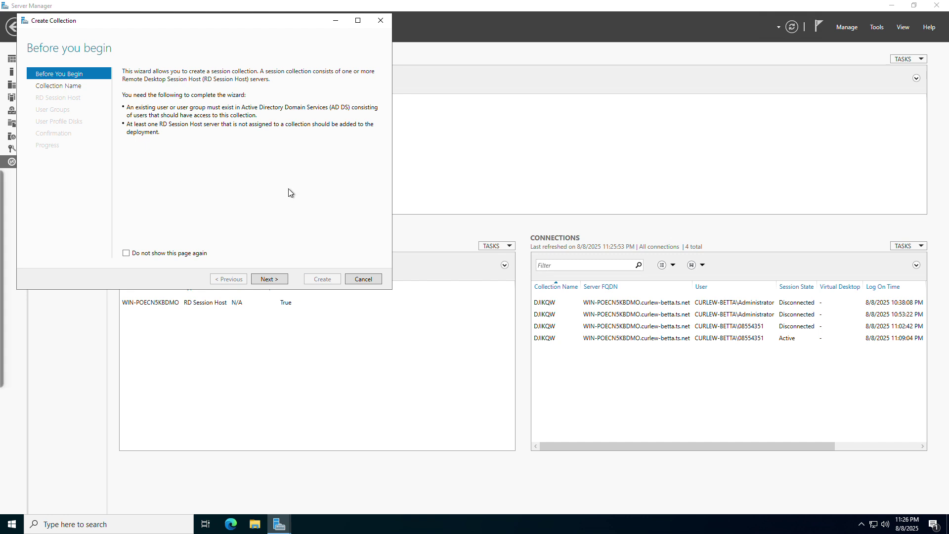
{"action": "left_click", "coordinate": [284, 280]}
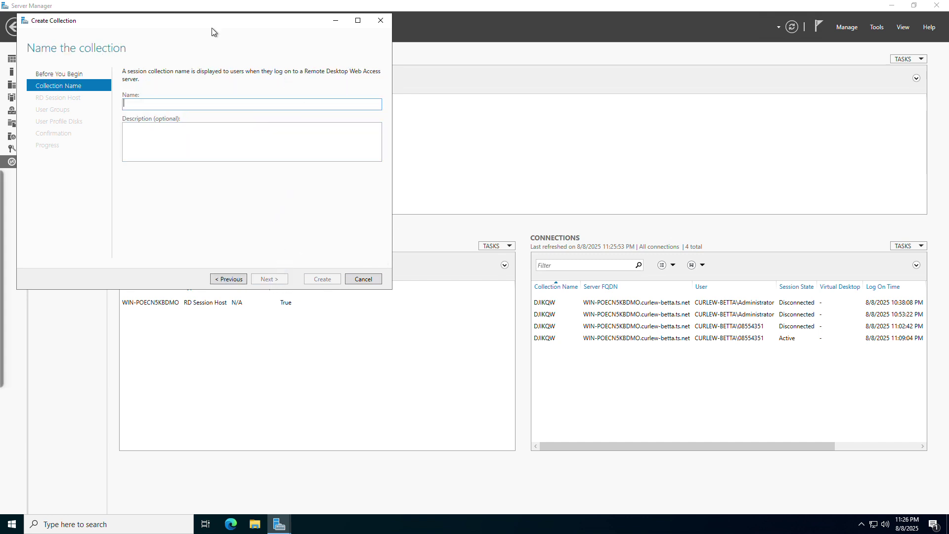
{"action": "type", "text": "ugyh"}
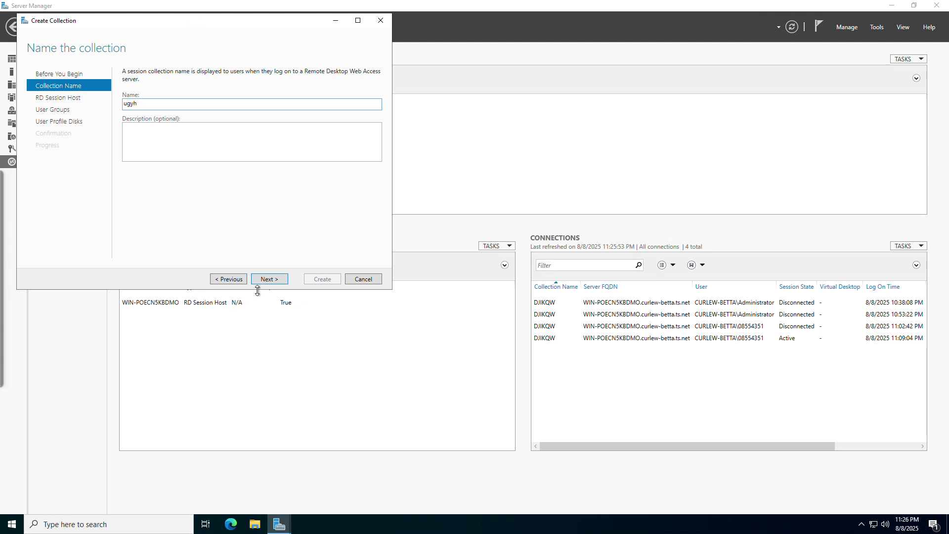
{"action": "left_click", "coordinate": [271, 280]}
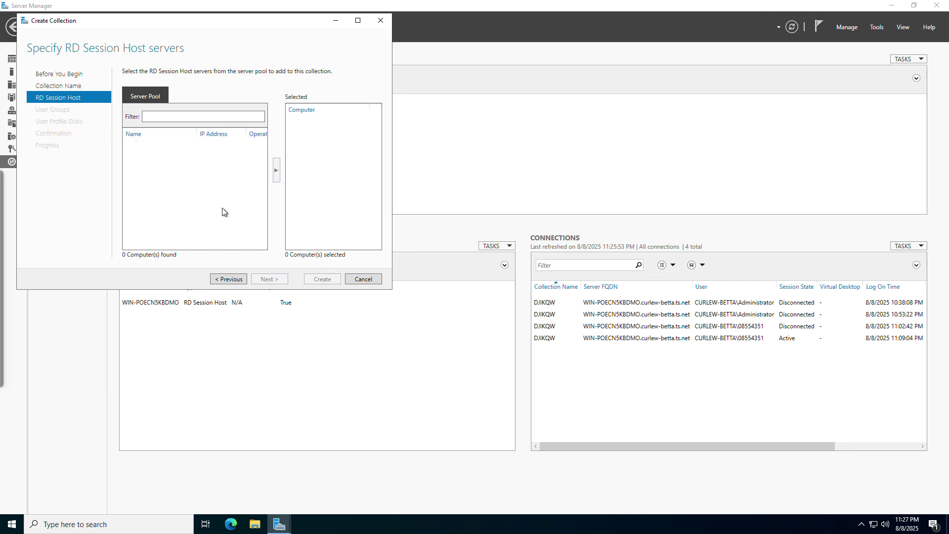
{"action": "left_click", "coordinate": [347, 281]}
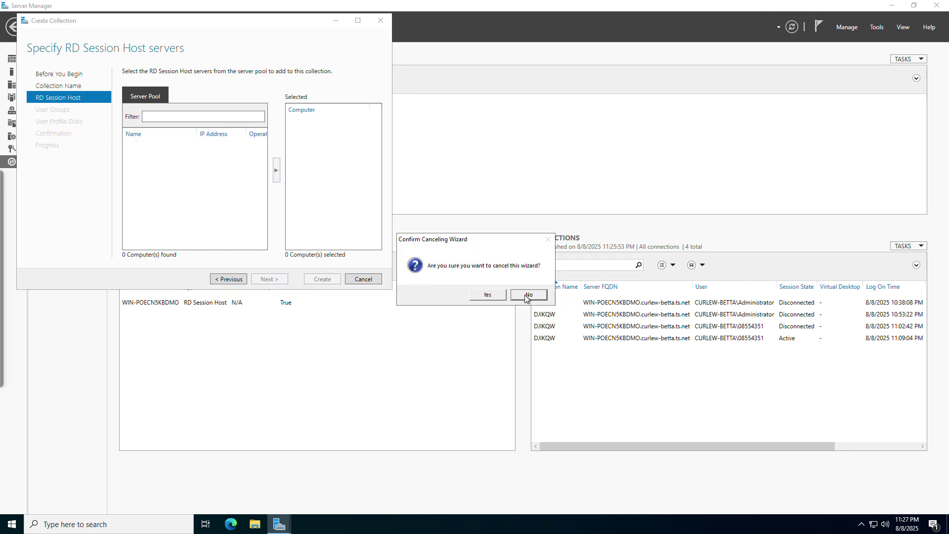
{"action": "left_click", "coordinate": [489, 297]}
{"action": "left_click", "coordinate": [212, 117]}
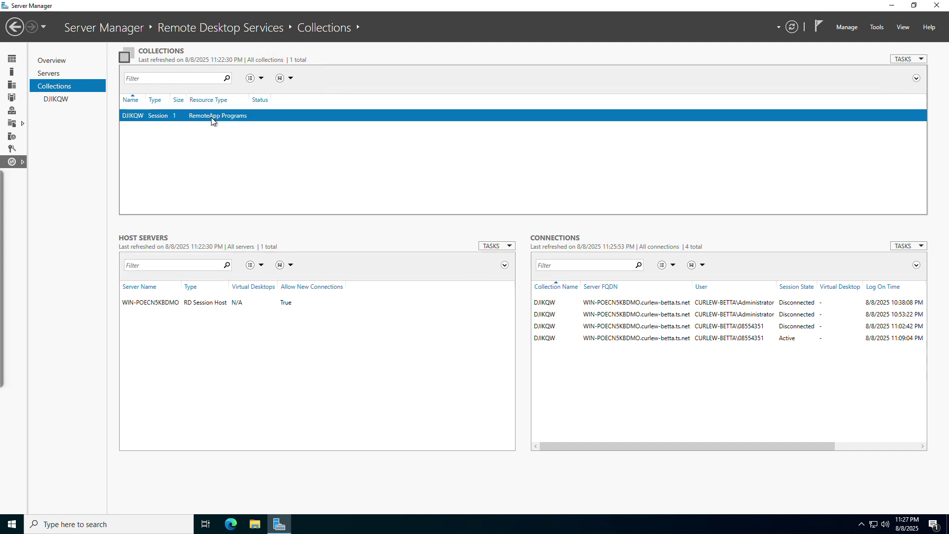
Open the DJIKQW collection page and start the Publish RemoteApp Programs wizard
{"action": "right_click", "coordinate": [211, 117]}
{"action": "left_click", "coordinate": [82, 101]}
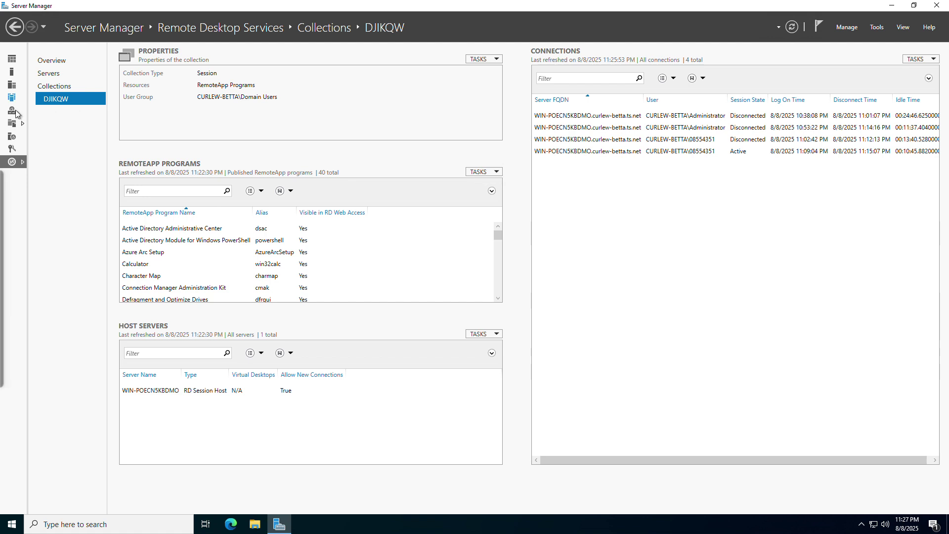
{"action": "left_click", "coordinate": [480, 172]}
{"action": "left_click", "coordinate": [490, 183]}
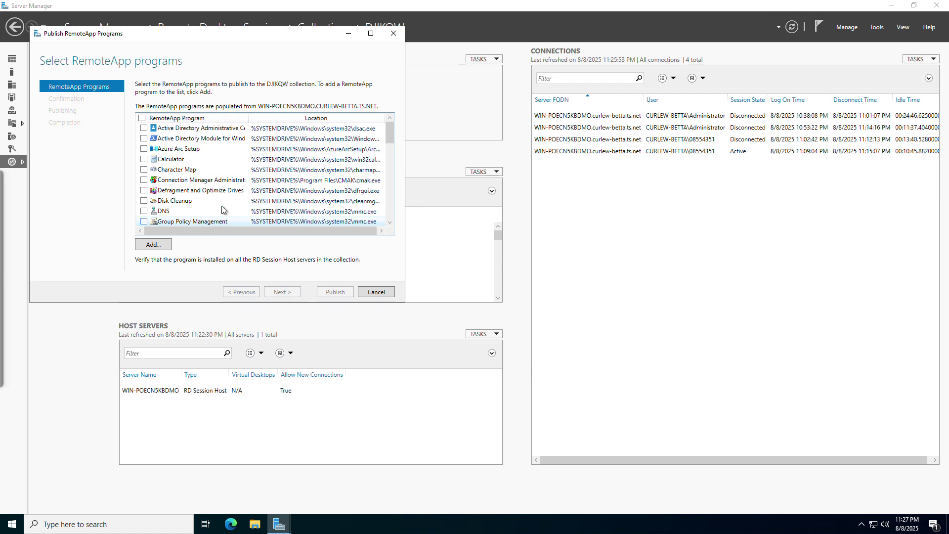
Scroll the RemoteApp program list, then cancel the wizard and confirm
{"action": "scroll", "coordinate": [197, 203], "scroll_direction": "down", "scroll_amount": 5}
{"action": "scroll", "coordinate": [196, 203], "scroll_direction": "down", "scroll_amount": 3}
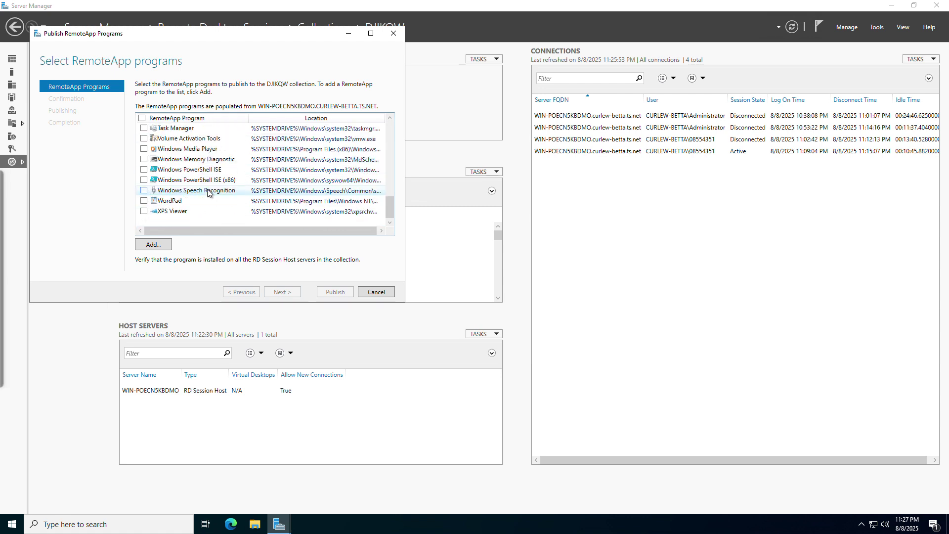
{"action": "left_click", "coordinate": [366, 295]}
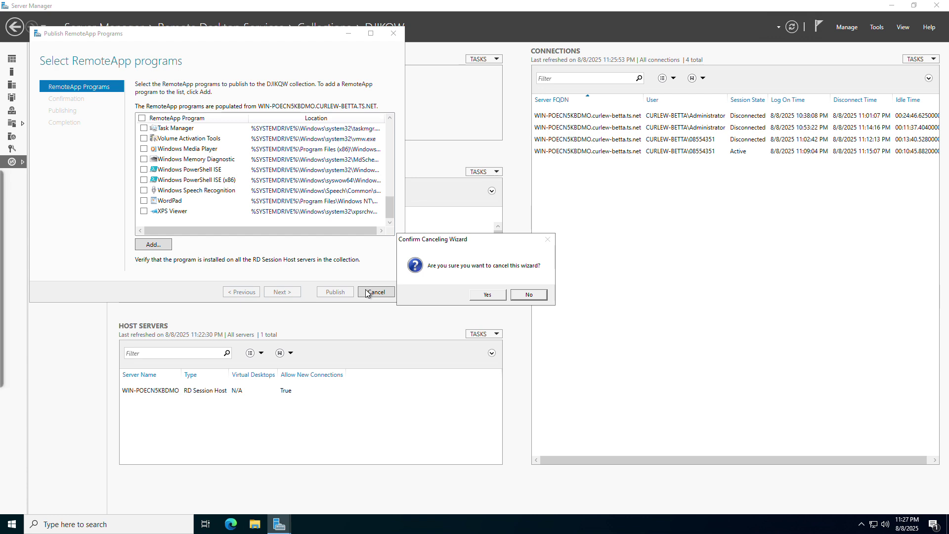
{"action": "left_click", "coordinate": [482, 296]}
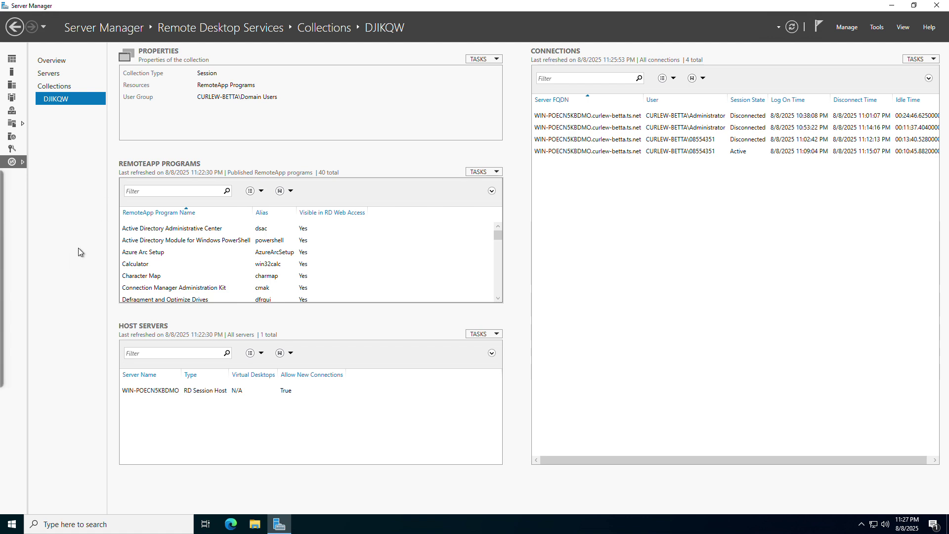
On the RDS overview, open the Add RD Licensing Servers wizard and cancel it
{"action": "left_click", "coordinate": [49, 60]}
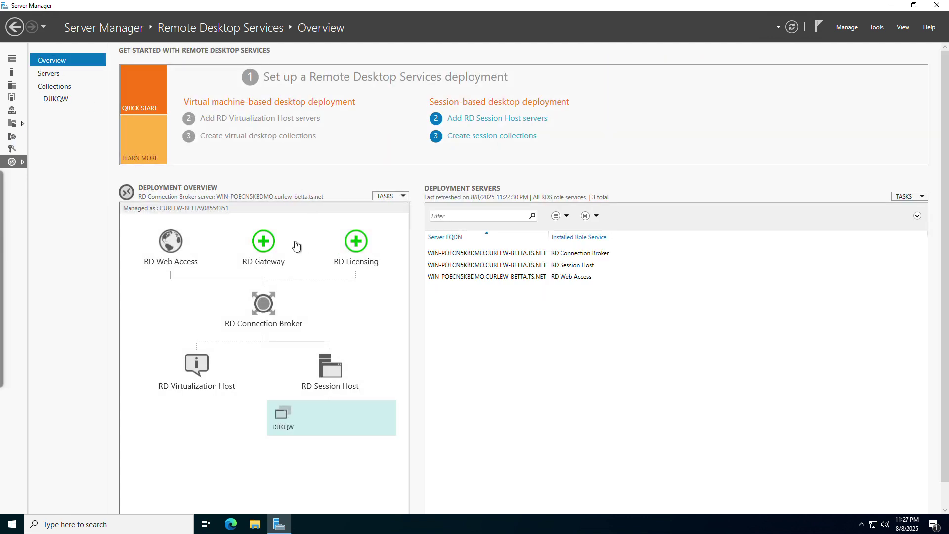
{"action": "left_click", "coordinate": [360, 243]}
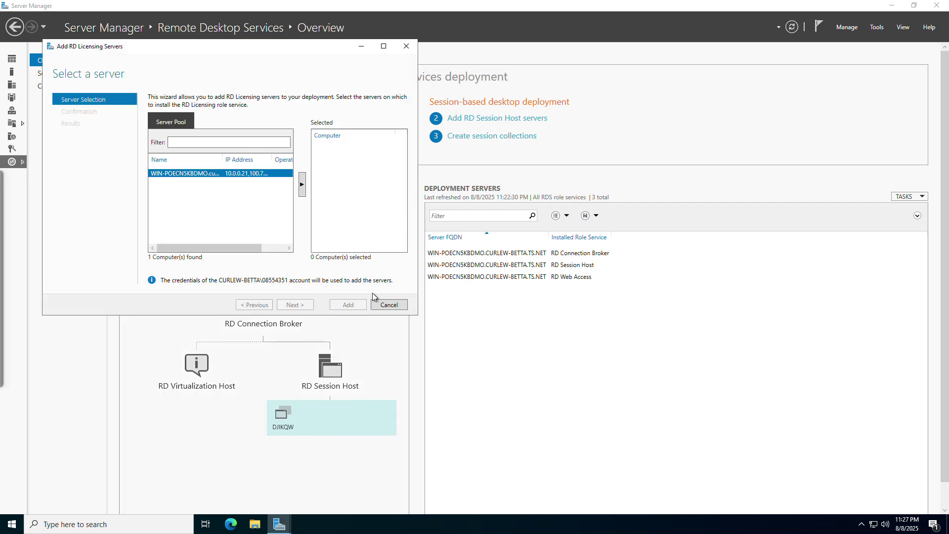
{"action": "left_click", "coordinate": [378, 306]}
{"action": "left_click", "coordinate": [532, 296]}
{"action": "left_click", "coordinate": [413, 46]}
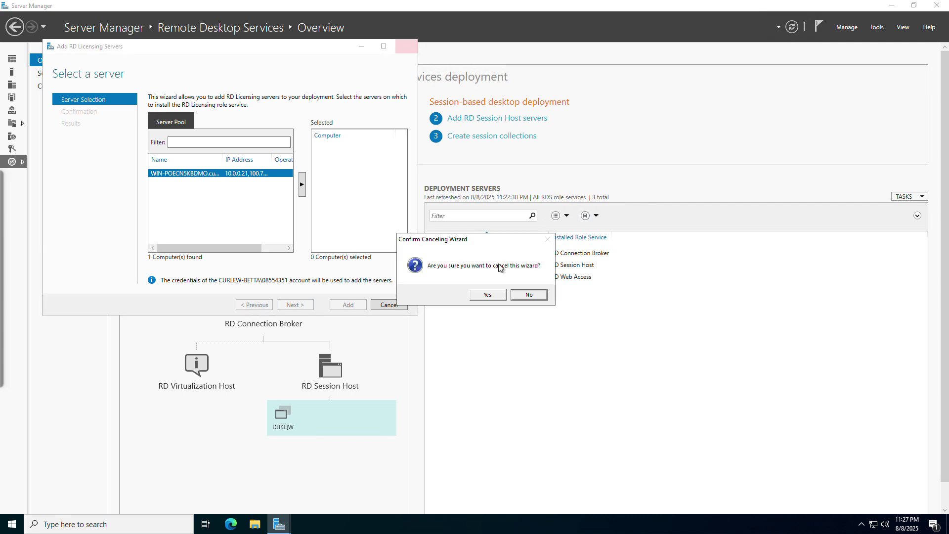
{"action": "left_click", "coordinate": [488, 294]}
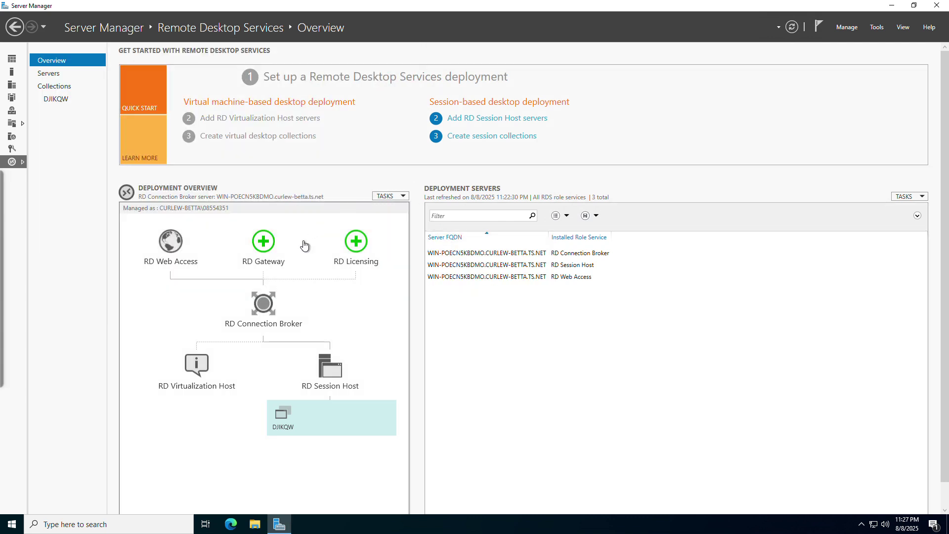
Open and cancel the Connection Broker high-availability and Add RD Gateway Servers wizards
{"action": "right_click", "coordinate": [267, 307]}
{"action": "left_click", "coordinate": [289, 306]}
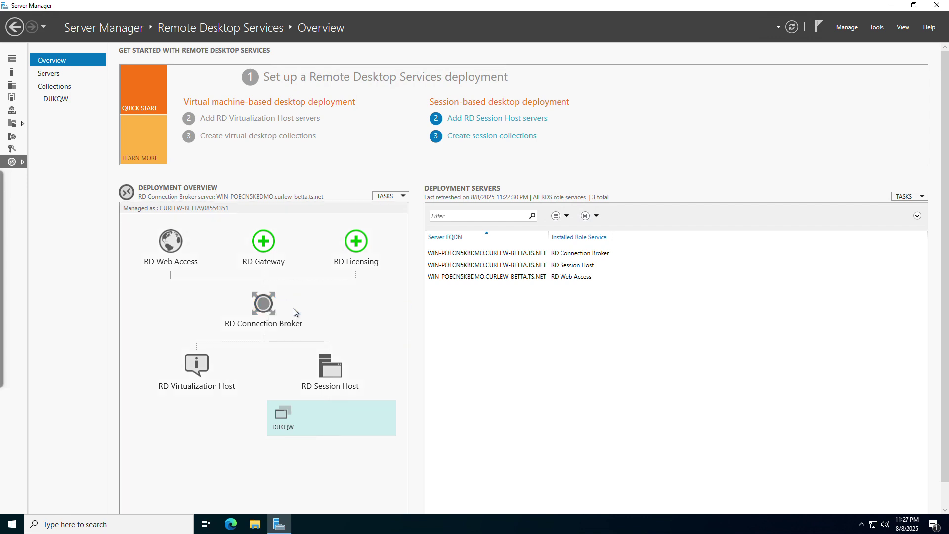
{"action": "left_click", "coordinate": [390, 319]}
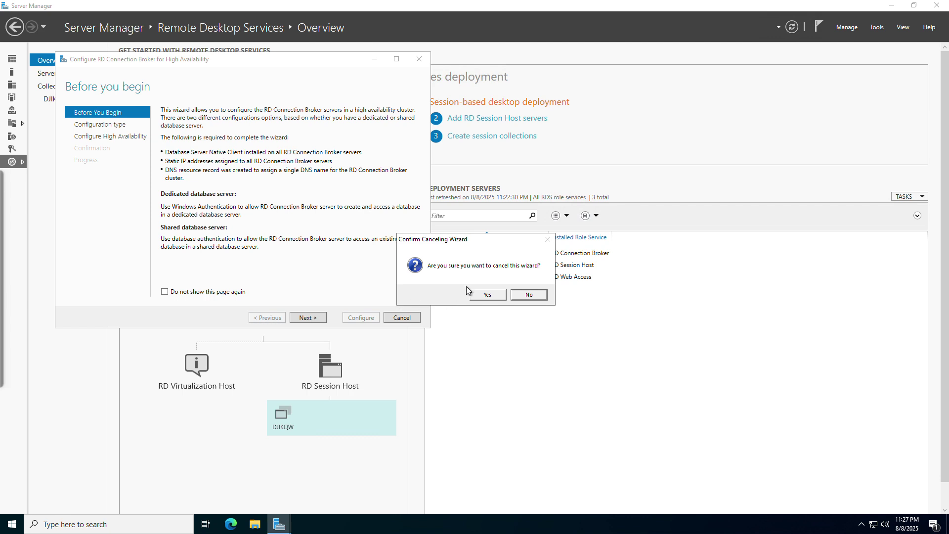
{"action": "left_click", "coordinate": [487, 294]}
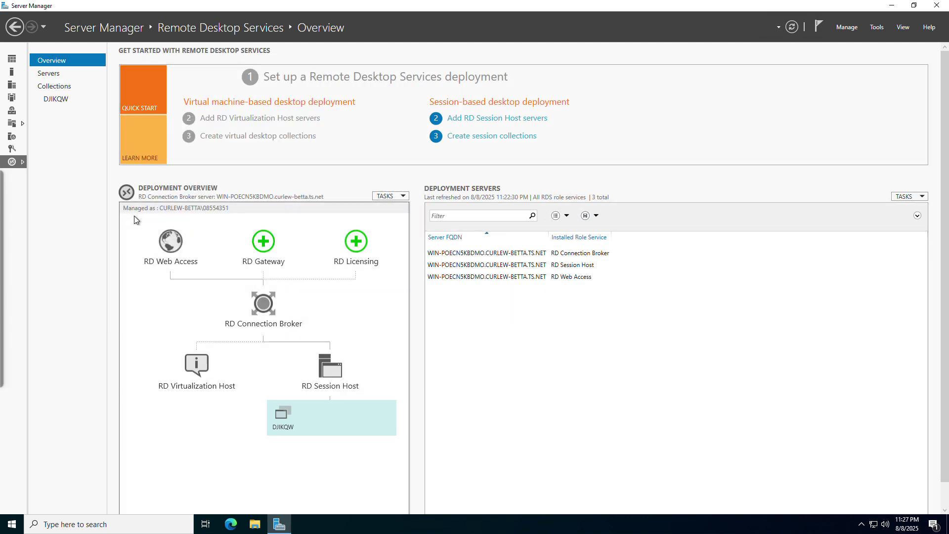
{"action": "left_click", "coordinate": [263, 244]}
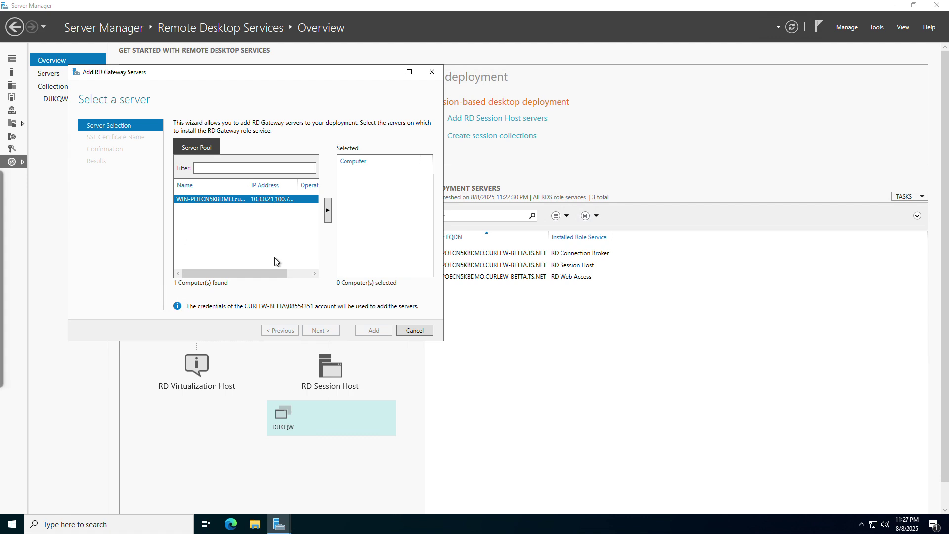
{"action": "left_click", "coordinate": [418, 325]}
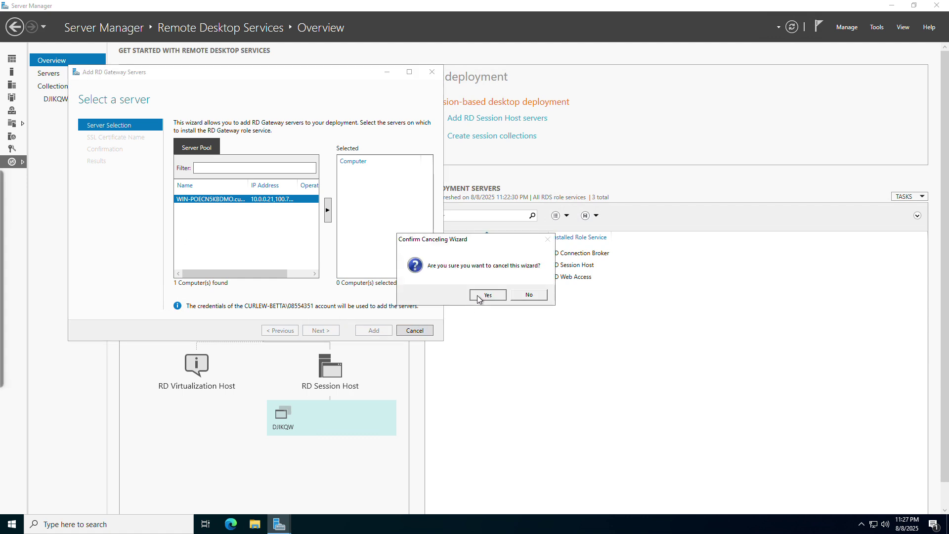
{"action": "left_click", "coordinate": [478, 295]}
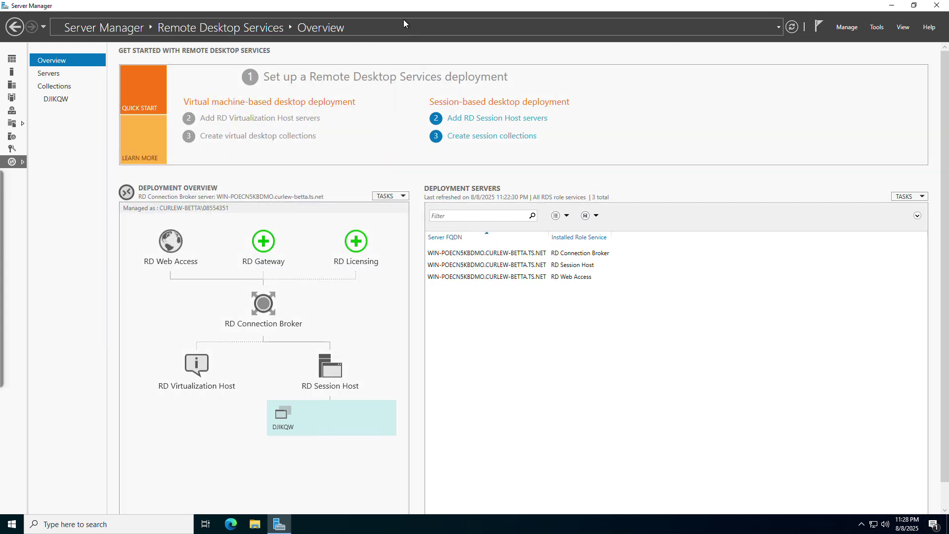
On the RDS Servers page, open RD Licensing Manager for the server and close it
{"action": "left_click", "coordinate": [76, 72]}
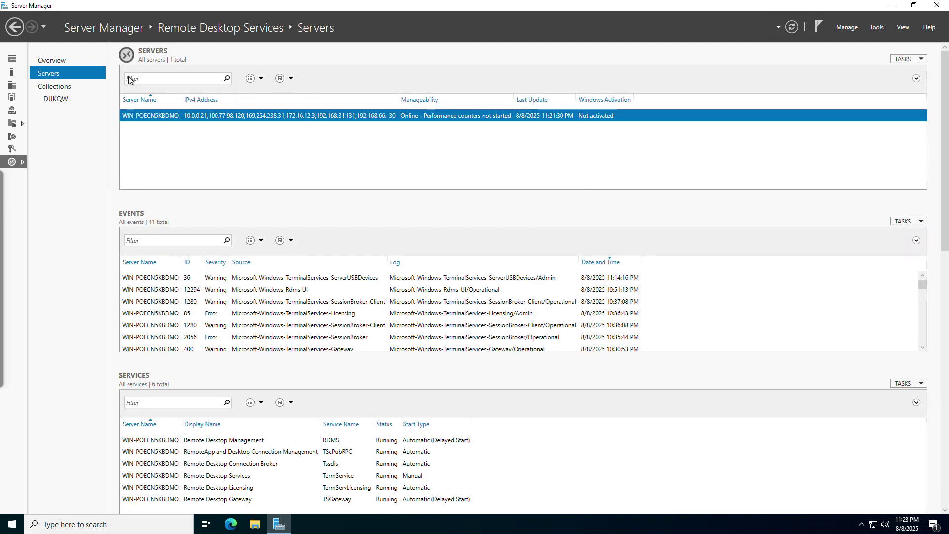
{"action": "right_click", "coordinate": [234, 121]}
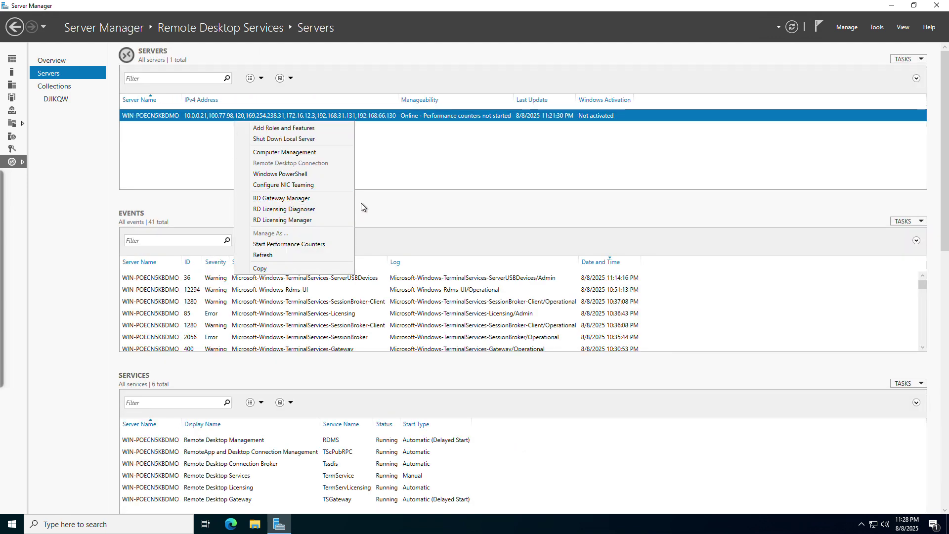
{"action": "left_click", "coordinate": [307, 220]}
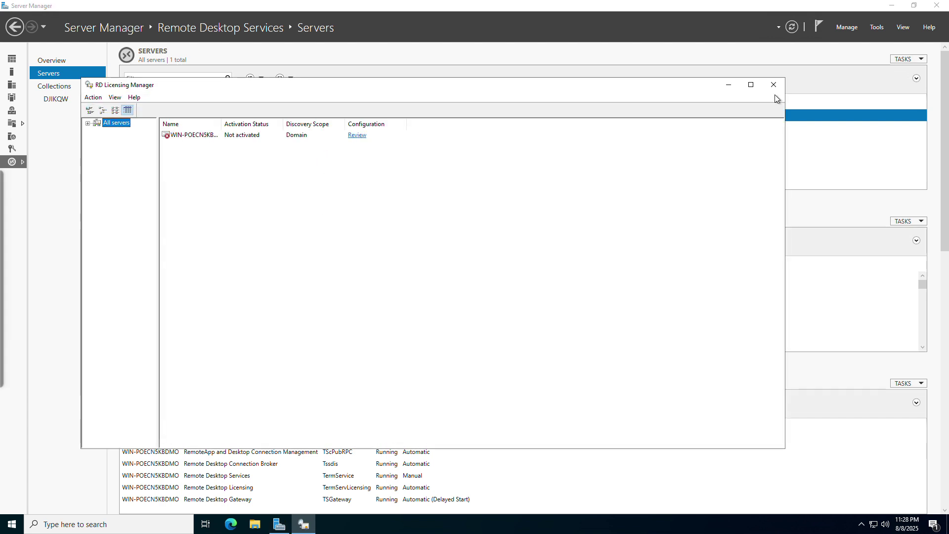
{"action": "left_click", "coordinate": [774, 85]}
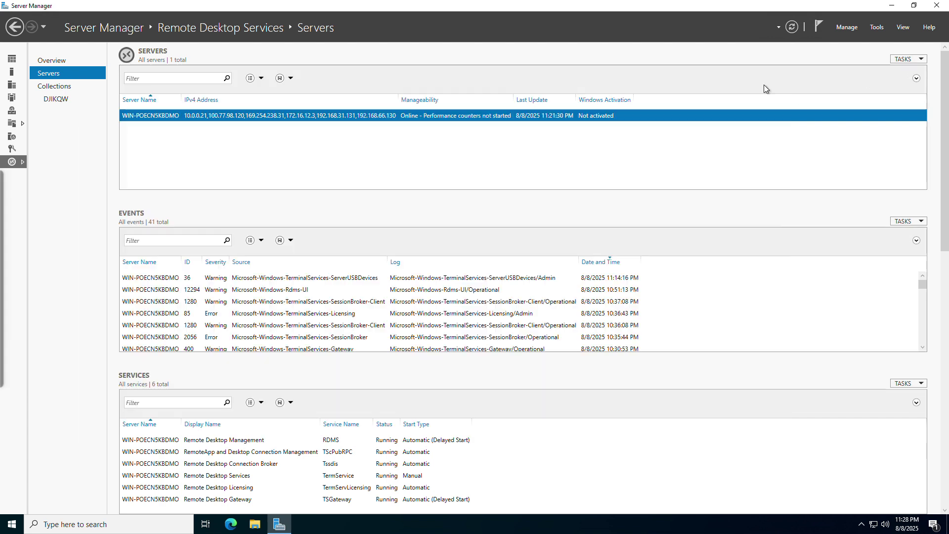
Launch and close RD Licensing Diagnoser, then RD Gateway Manager, from the server row
{"action": "right_click", "coordinate": [520, 115]}
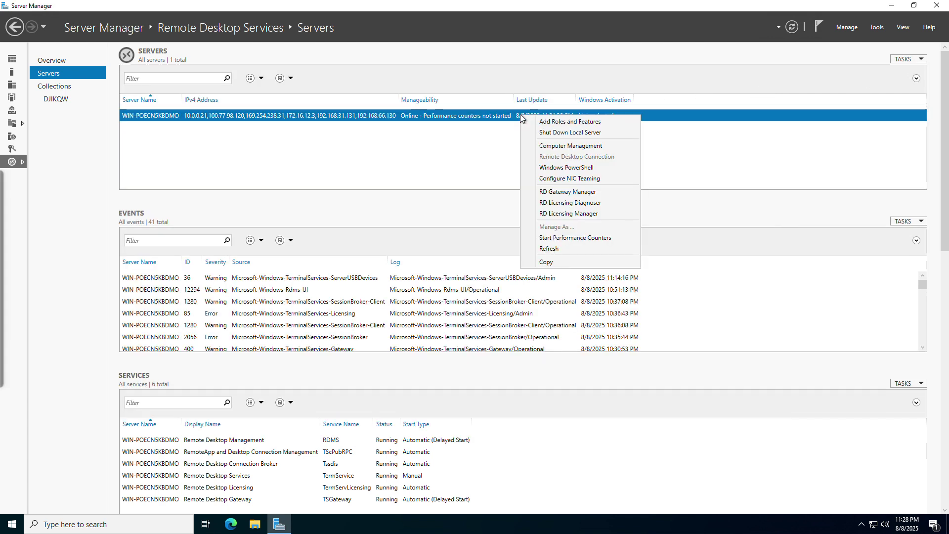
{"action": "left_click", "coordinate": [570, 203]}
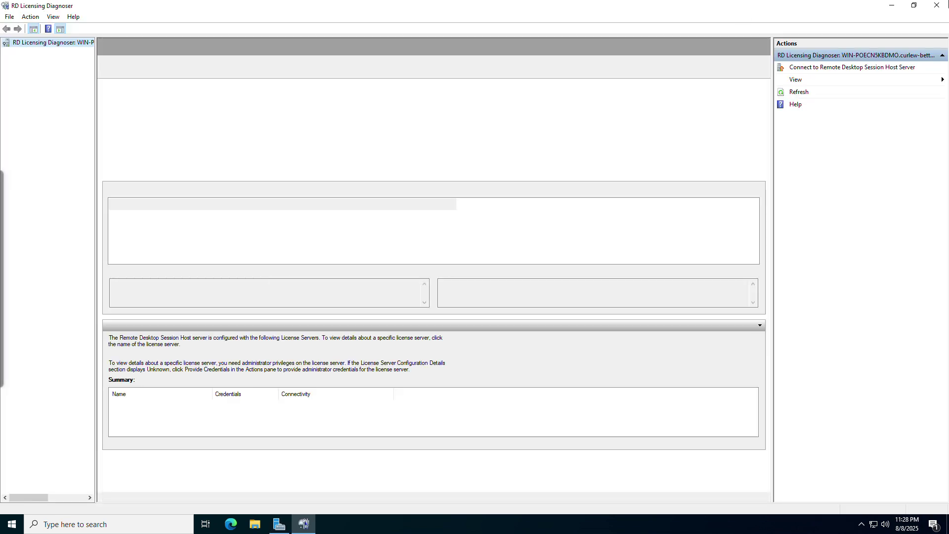
{"action": "left_click", "coordinate": [935, 6]}
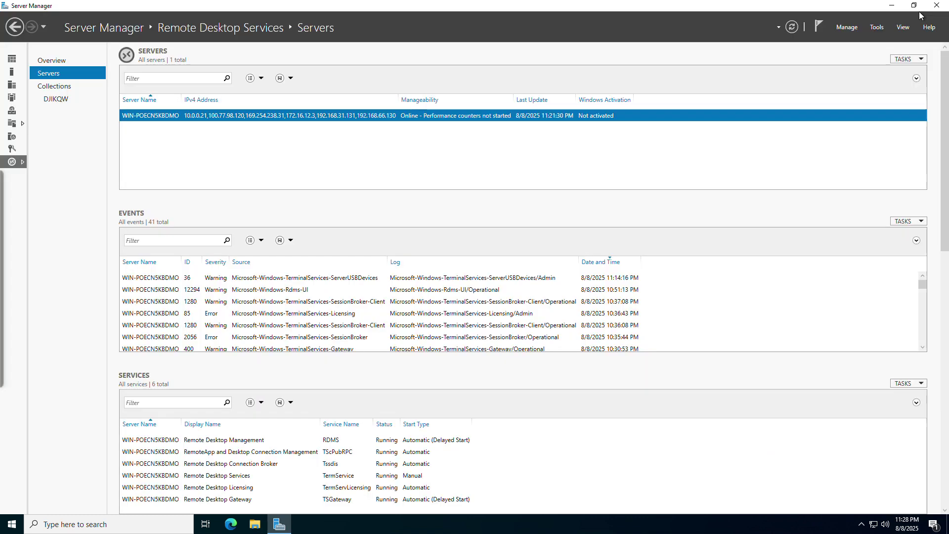
{"action": "right_click", "coordinate": [352, 115]}
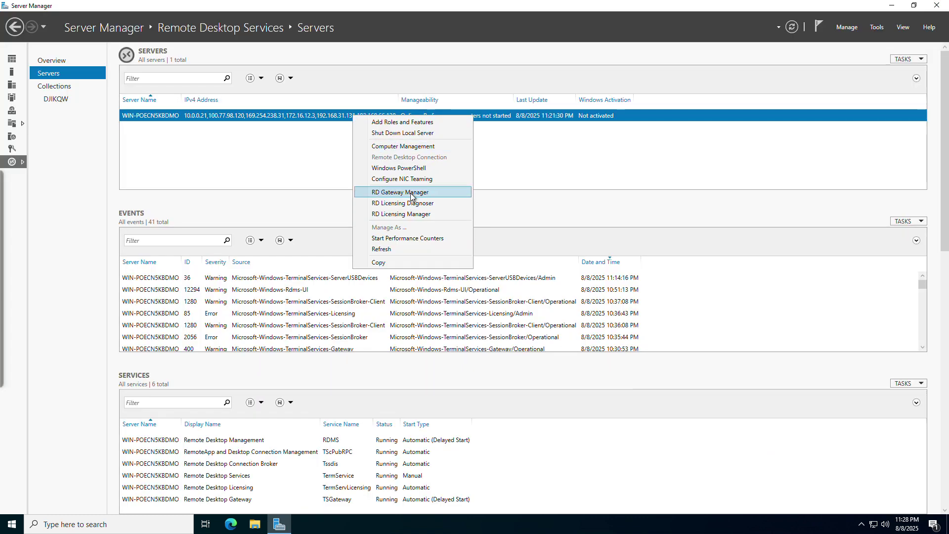
{"action": "left_click", "coordinate": [409, 191]}
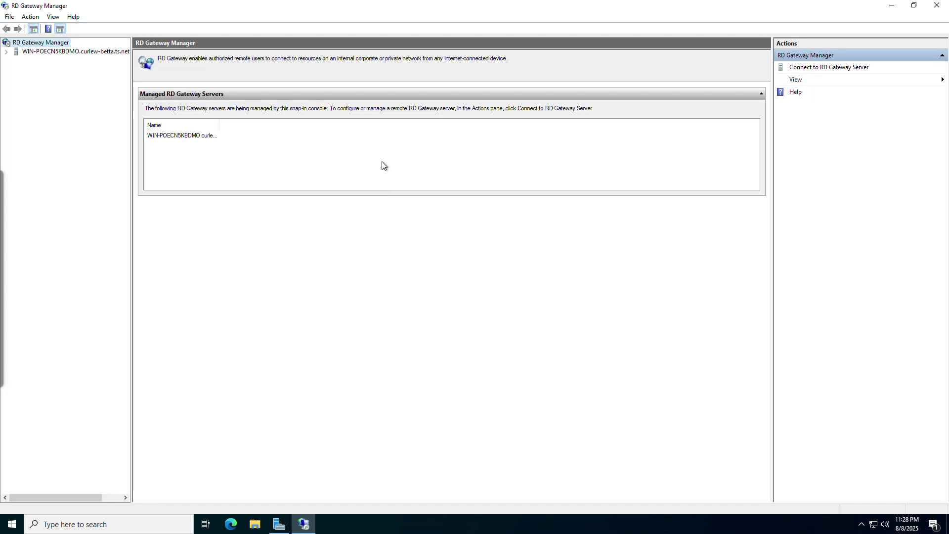
{"action": "left_click", "coordinate": [936, 6]}
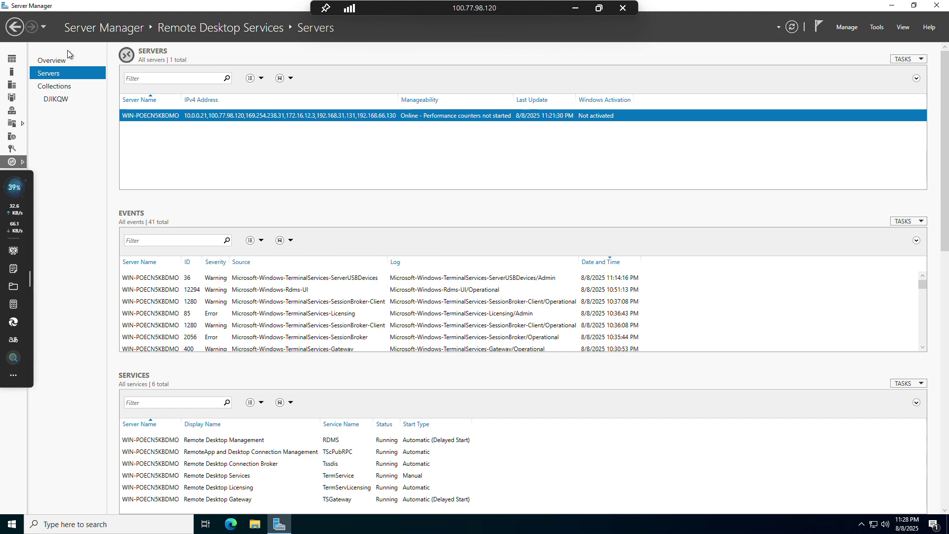
Browse the NPAS and IIS role pages, then return to the Remote Desktop Services overview
{"action": "left_click", "coordinate": [68, 61]}
{"action": "left_click", "coordinate": [11, 150]}
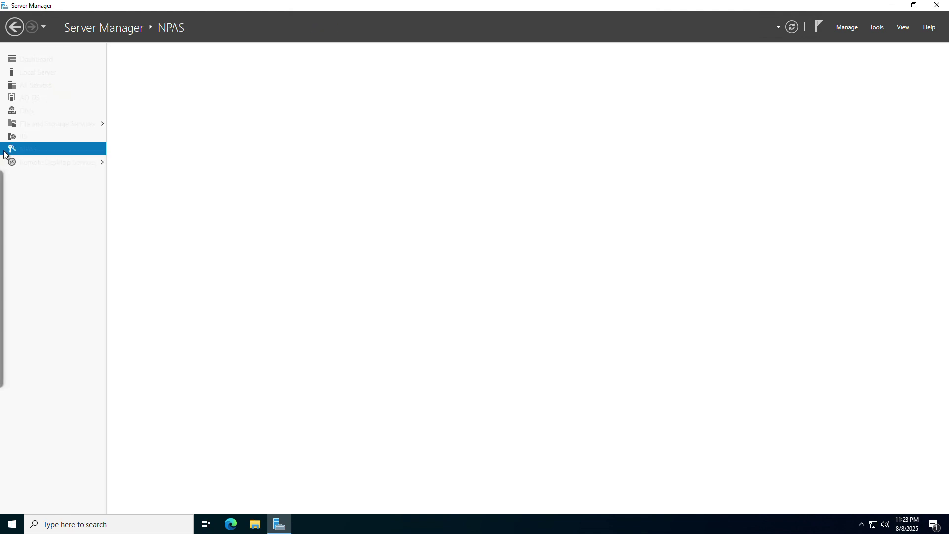
{"action": "left_click", "coordinate": [20, 134]}
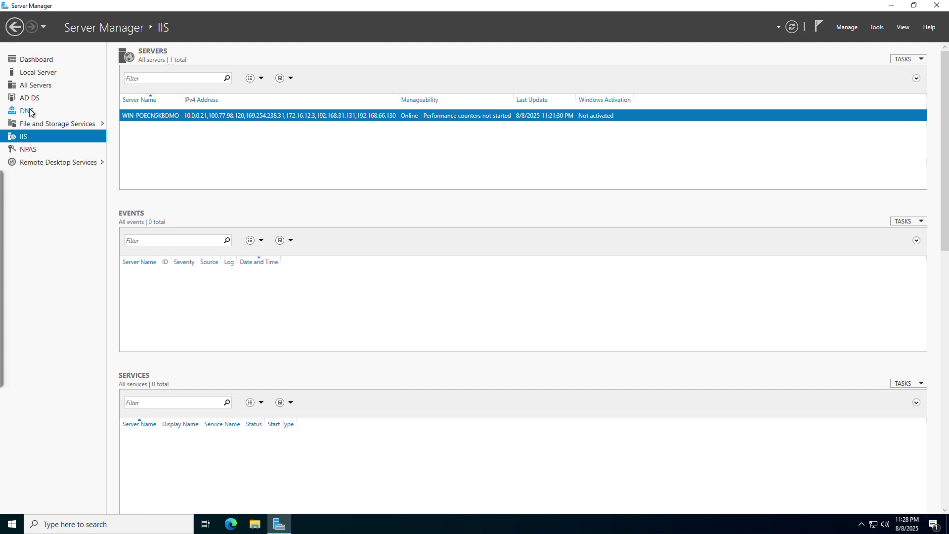
{"action": "right_click", "coordinate": [213, 121]}
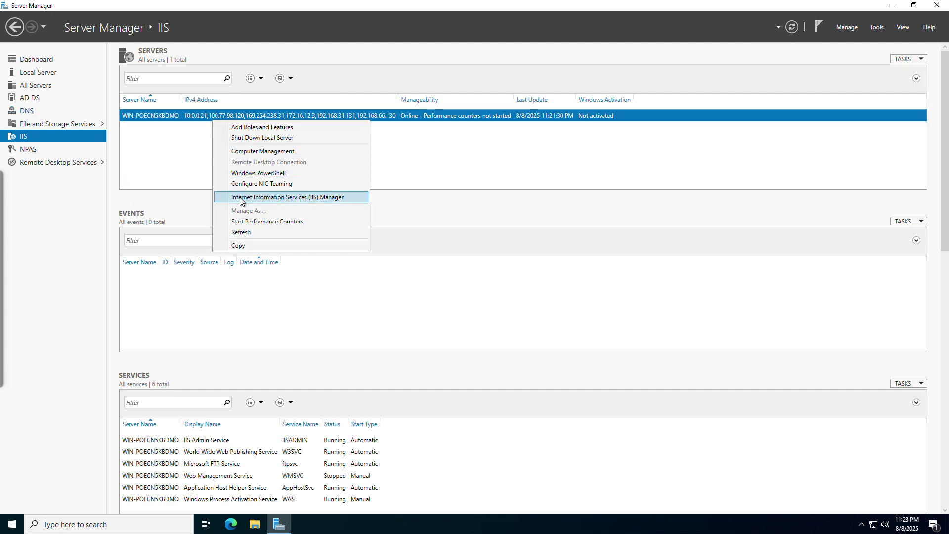
{"action": "left_click", "coordinate": [103, 162]}
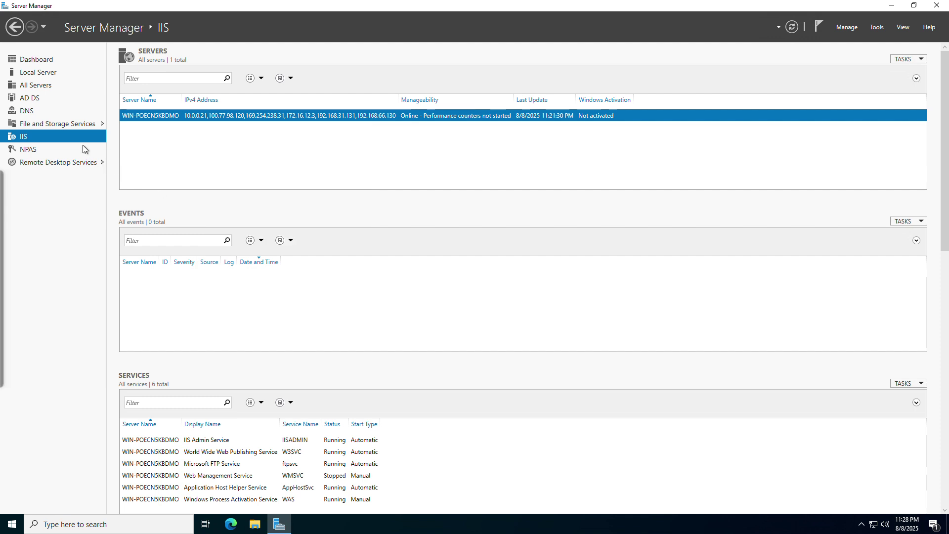
{"action": "left_click", "coordinate": [82, 146]}
{"action": "left_click", "coordinate": [90, 164]}
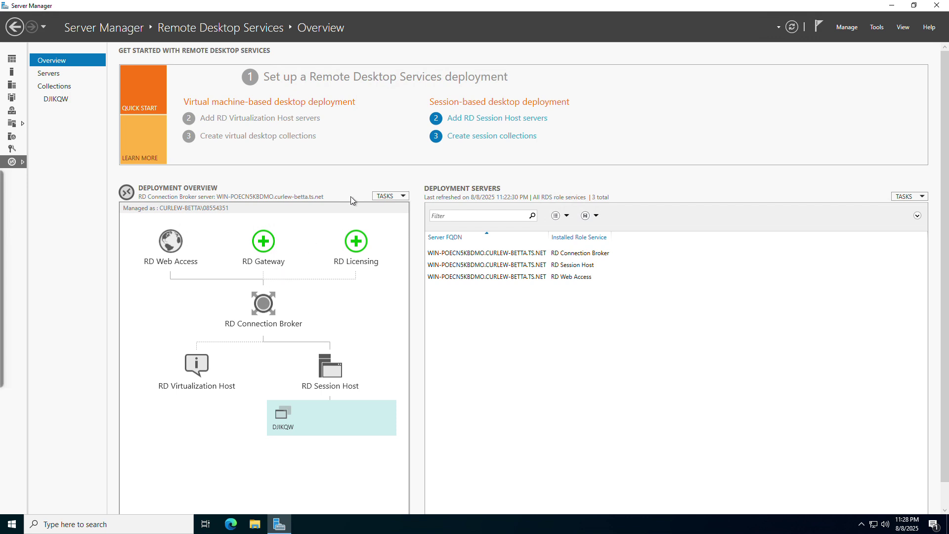
Open and dismiss the deployment overview task menus without running anything
{"action": "left_click", "coordinate": [386, 198]}
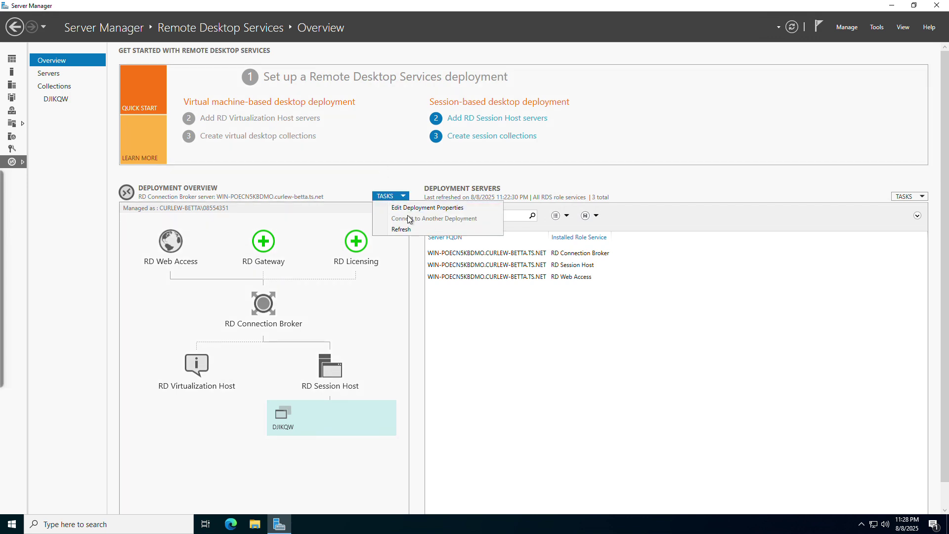
{"action": "left_click", "coordinate": [901, 195]}
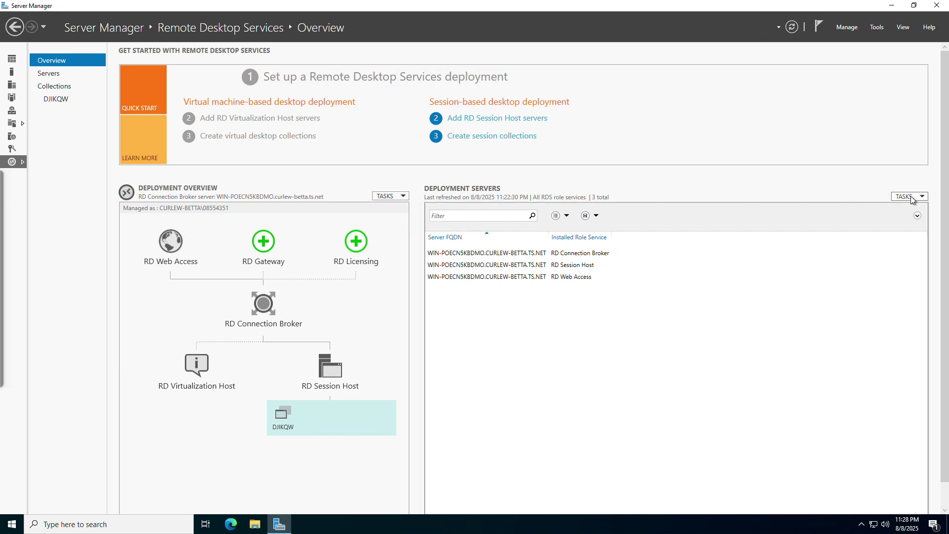
{"action": "left_click", "coordinate": [915, 196]}
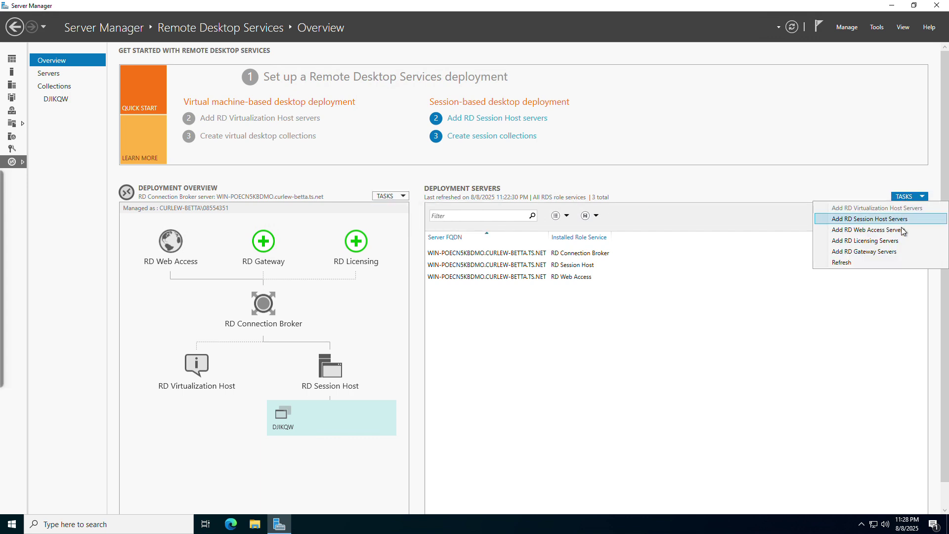
{"action": "left_click", "coordinate": [843, 280]}
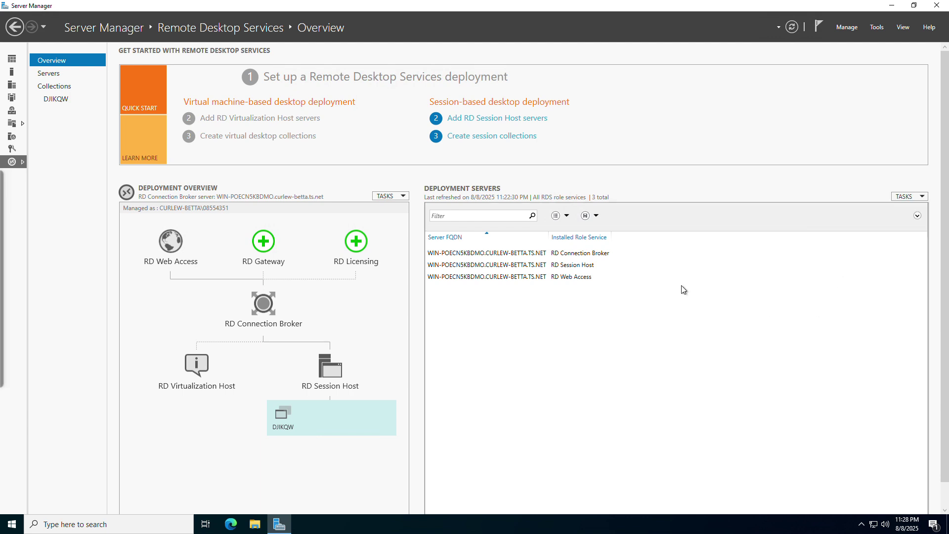
Open the Servers page and its tasks, then the DJIKQW Collections page in a restored window
{"action": "left_click", "coordinate": [50, 74]}
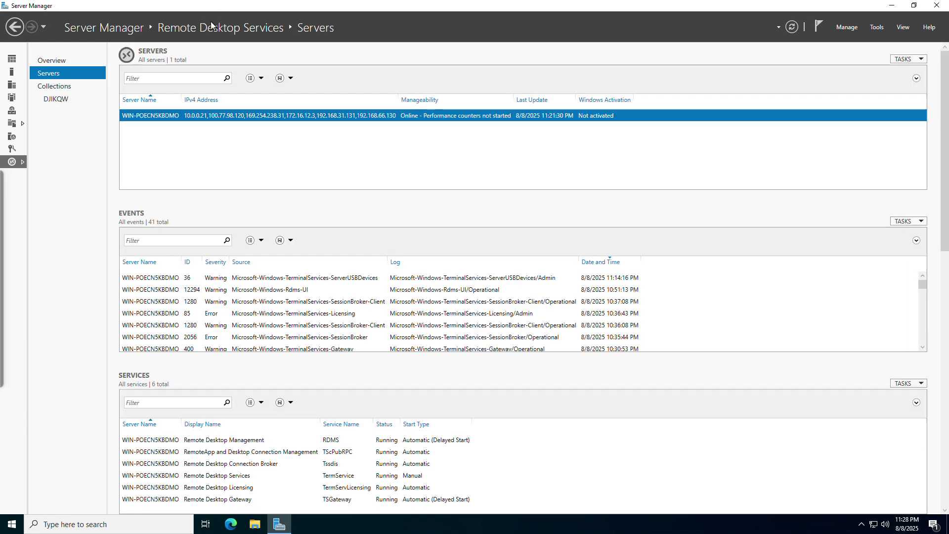
{"action": "left_click", "coordinate": [914, 60]}
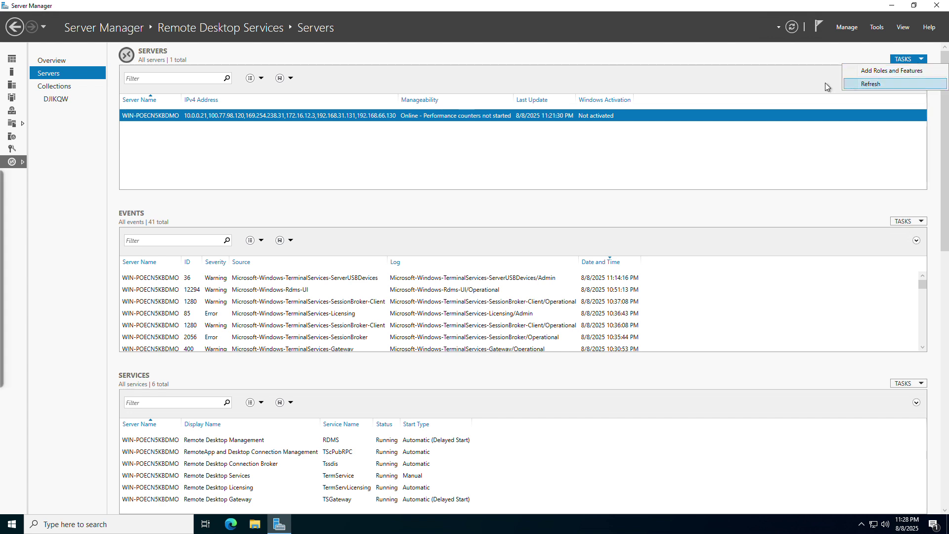
{"action": "left_click", "coordinate": [51, 86]}
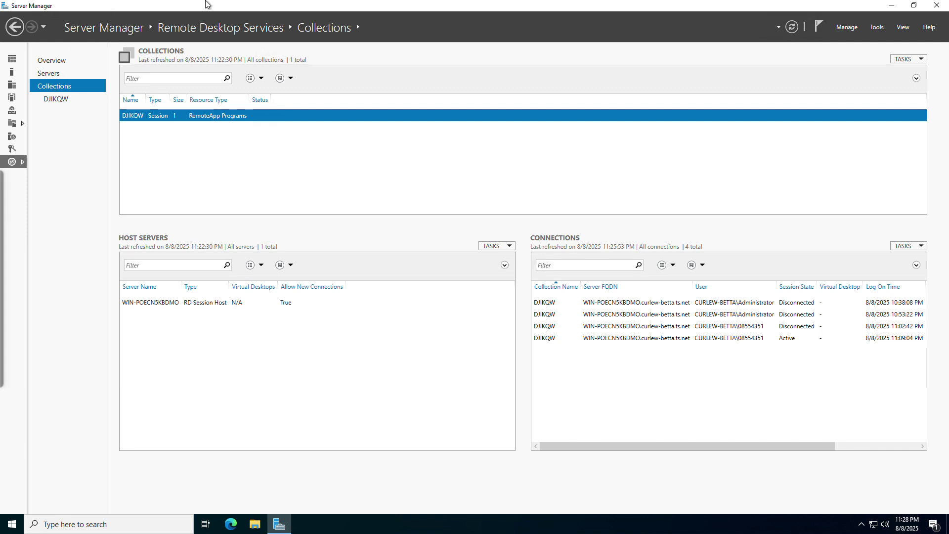
{"action": "left_click_drag", "start_coordinate": [212, 5], "coordinate": [212, 145]}
Minimize the RDP session, maximize Chrome, and open win-poecn5kbdmo's HTTPS service from Tailscale Services
{"action": "mouse_move", "coordinate": [452, 6]}
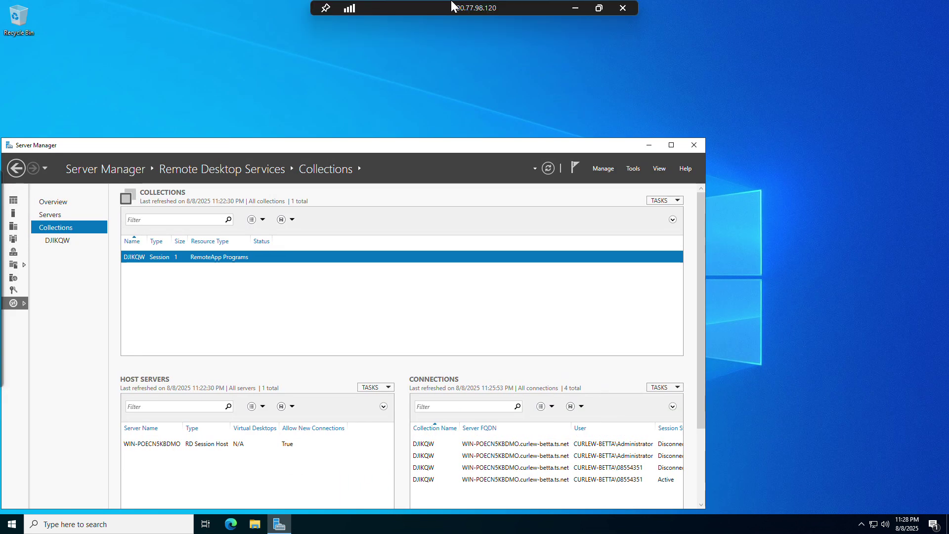
{"action": "left_click", "coordinate": [579, 6]}
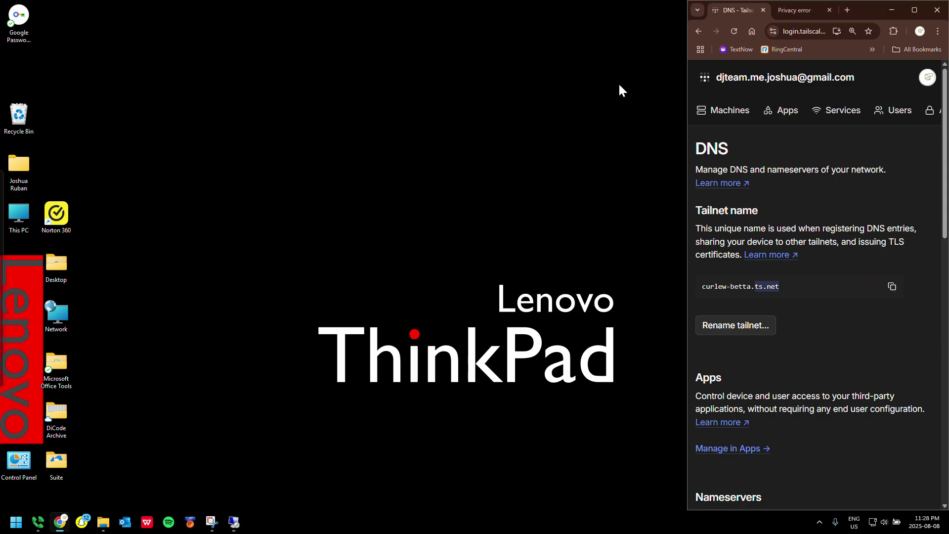
{"action": "left_click", "coordinate": [916, 10]}
{"action": "left_click", "coordinate": [291, 118]}
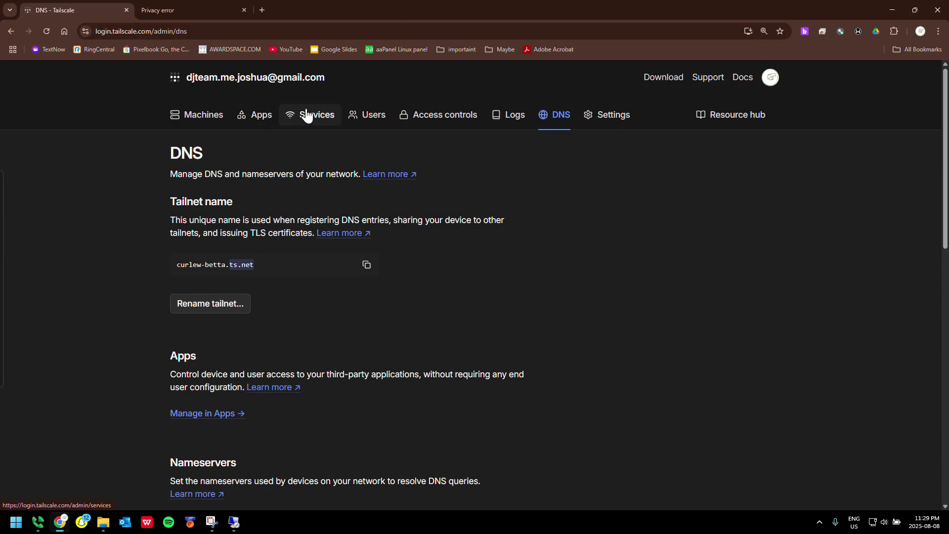
{"action": "scroll", "coordinate": [327, 214], "scroll_direction": "down", "scroll_amount": 2}
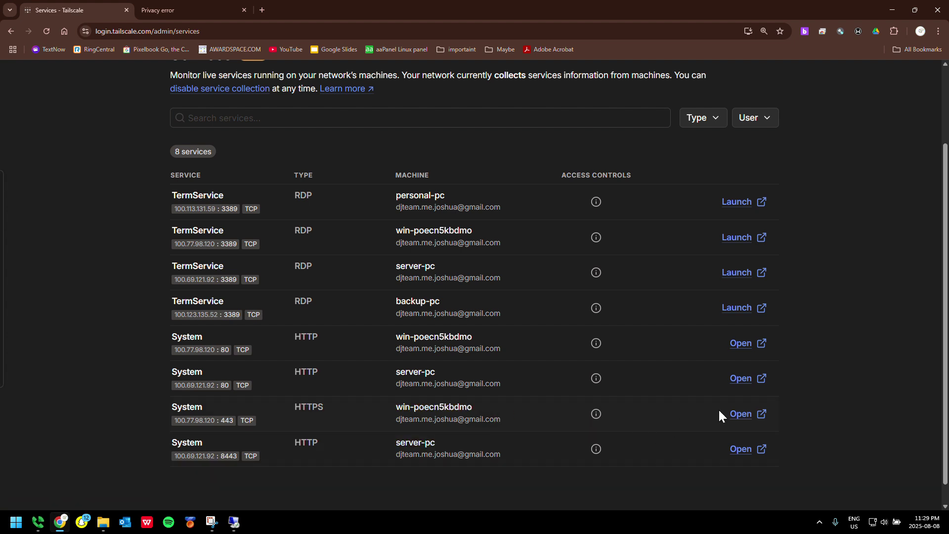
{"action": "left_click", "coordinate": [740, 414]}
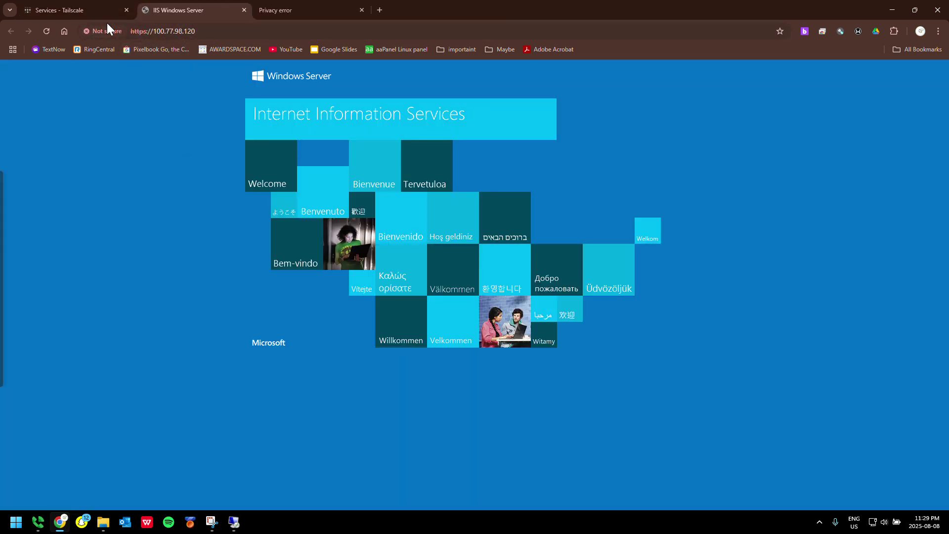
Recheck the HTTPS row in the services list, then select the IIS page's address
{"action": "left_click", "coordinate": [59, 10]}
{"action": "scroll", "coordinate": [304, 199], "scroll_direction": "up", "scroll_amount": 2}
{"action": "scroll", "coordinate": [286, 144], "scroll_direction": "down", "scroll_amount": 3}
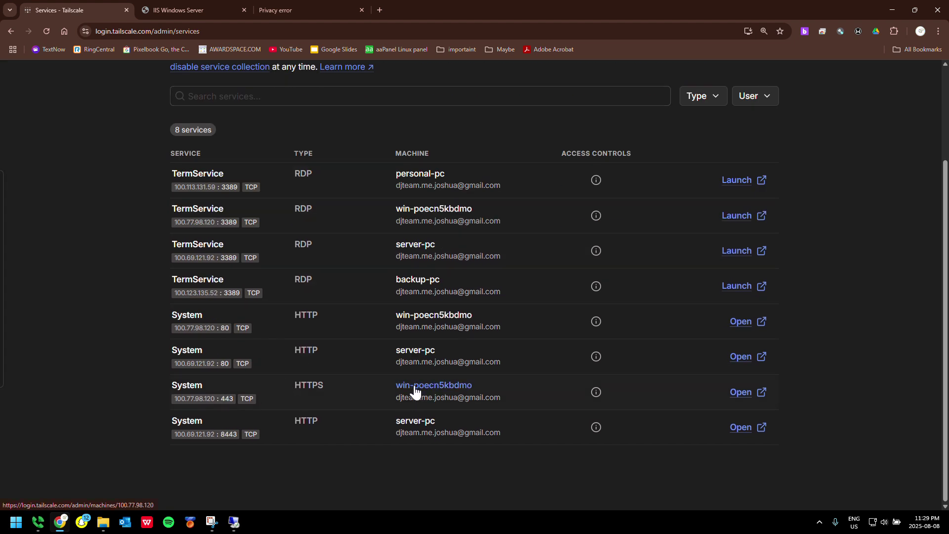
{"action": "double_click", "coordinate": [306, 382]}
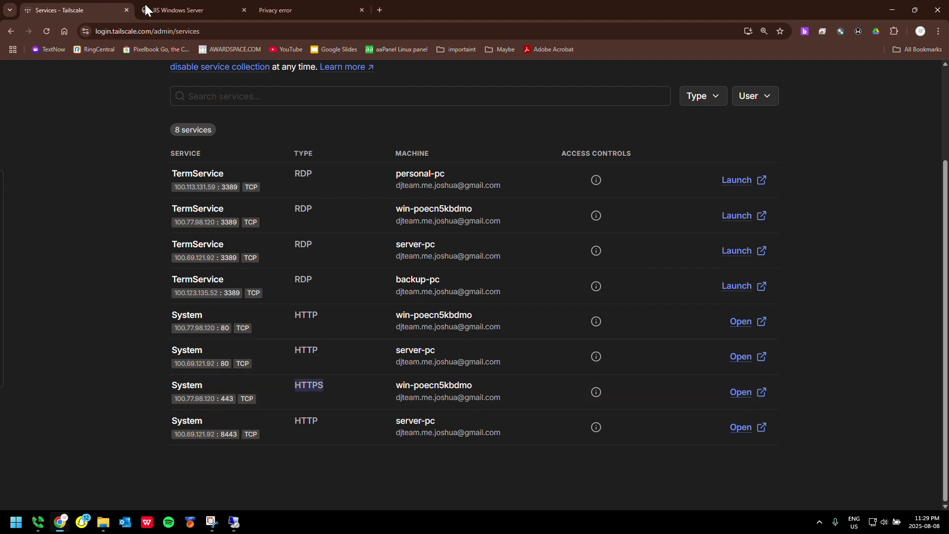
{"action": "left_click", "coordinate": [176, 18]}
{"action": "left_click", "coordinate": [159, 32]}
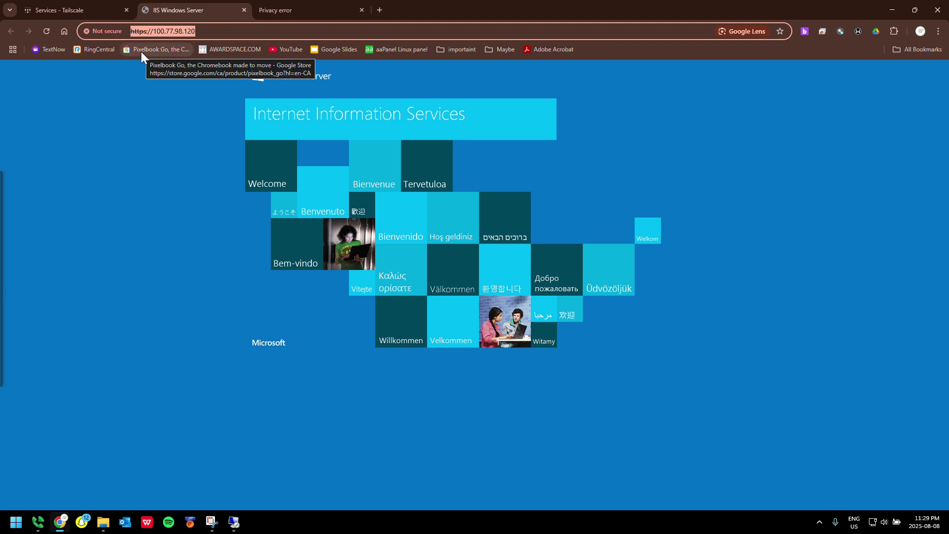
Load the RD Web Access login page at 100.77.98.120/rdweb
{"action": "key", "text": "End"}
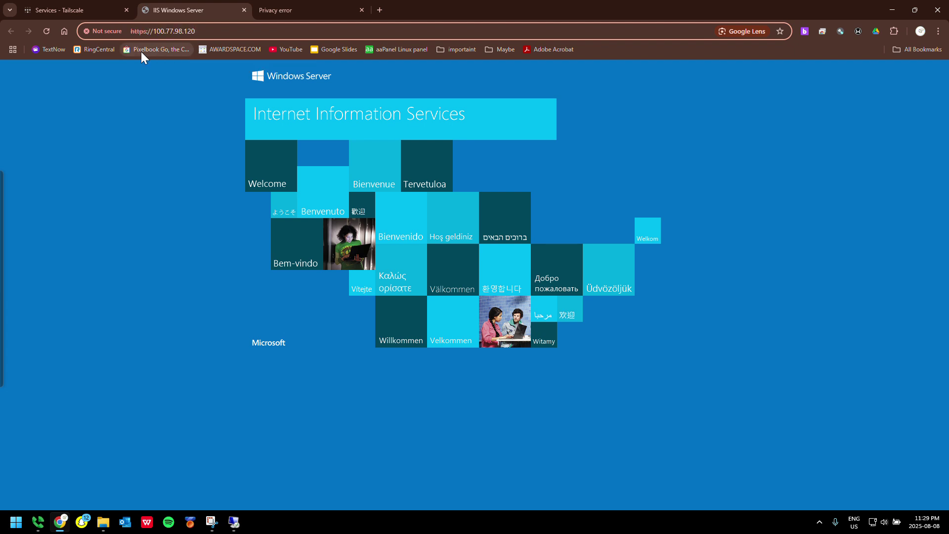
{"action": "type", "text": "/rd"}
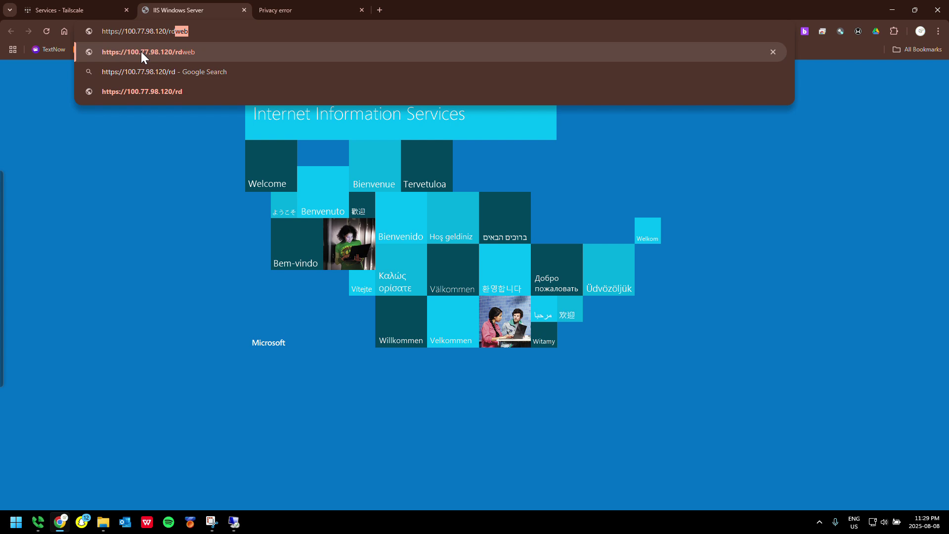
{"action": "type", "text": "web"}
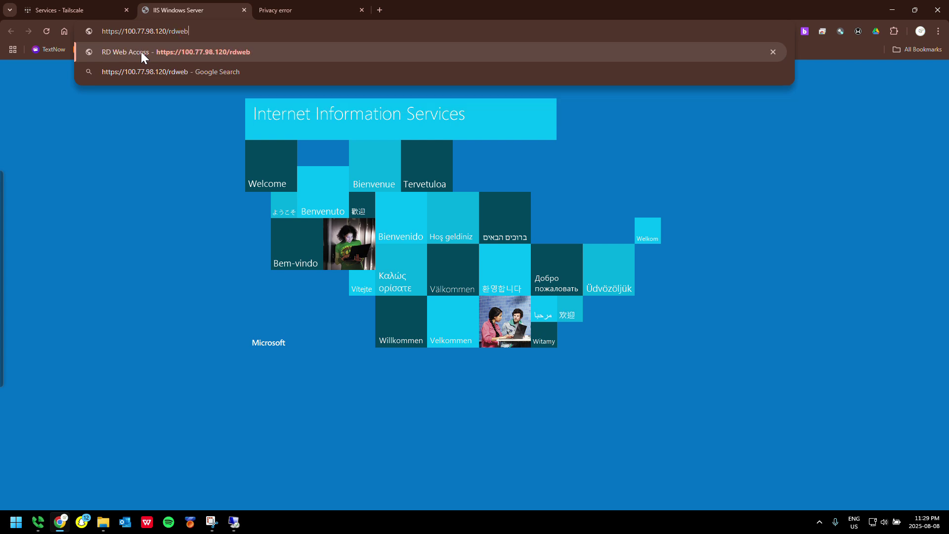
{"action": "key", "text": "Return"}
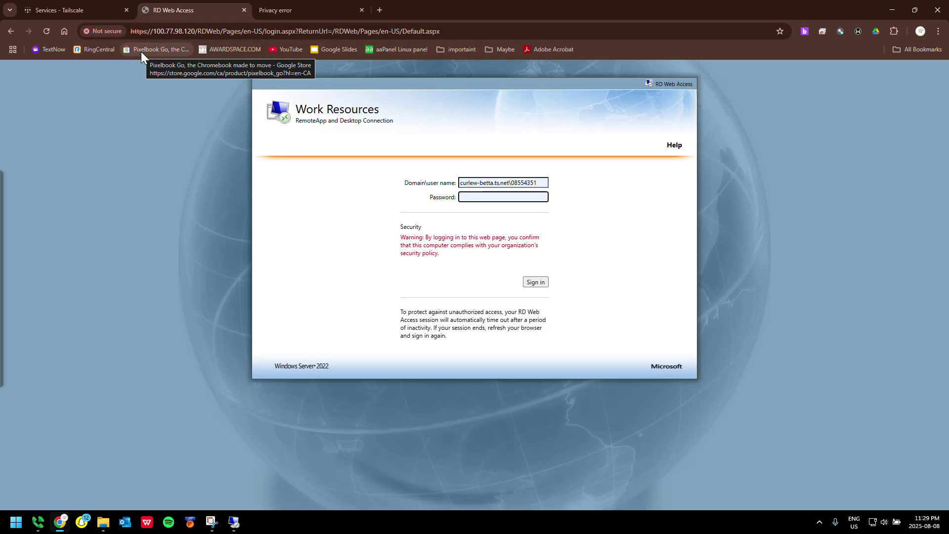
Enter the domain user name, checking the tailnet name on Tailscale's DNS page
{"action": "key", "text": "ctrl+a"}
{"action": "left_click", "coordinate": [542, 180]}
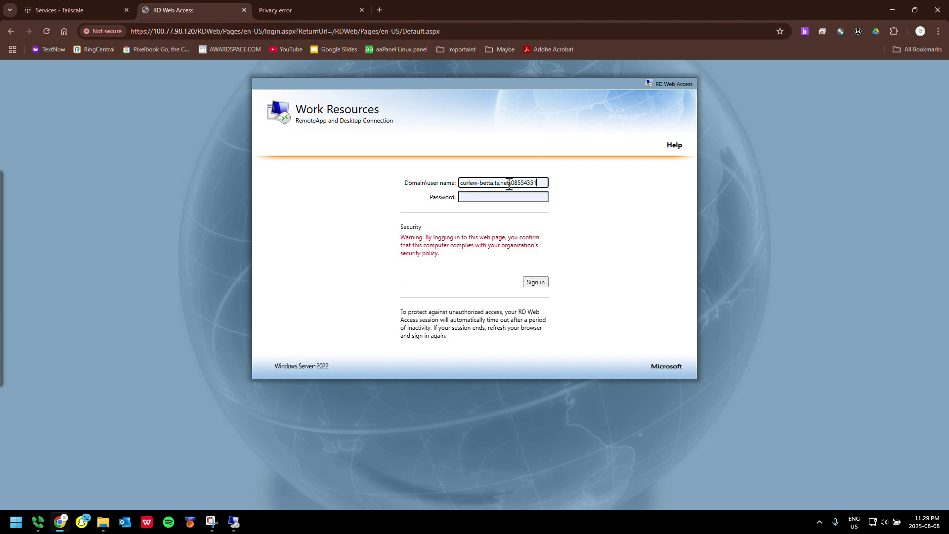
{"action": "left_click", "coordinate": [37, 8]}
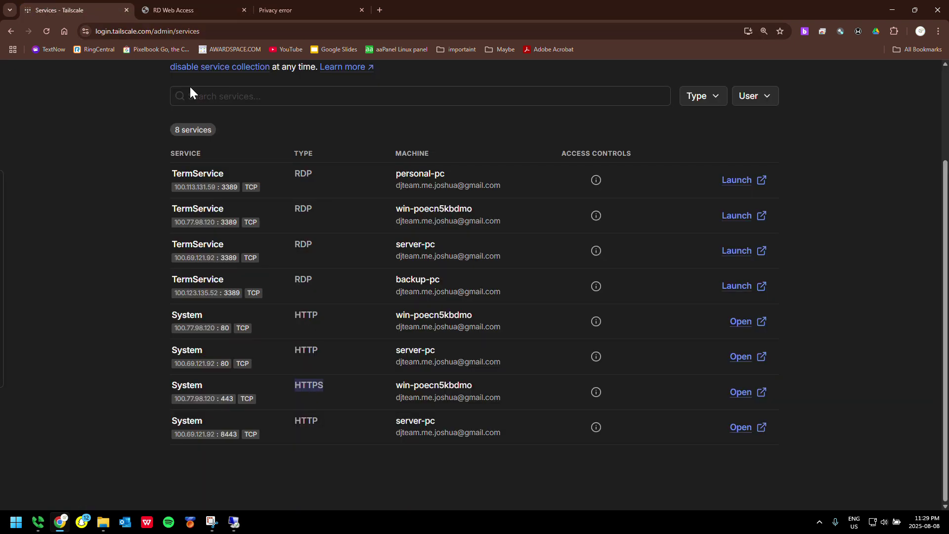
{"action": "left_click", "coordinate": [551, 134]}
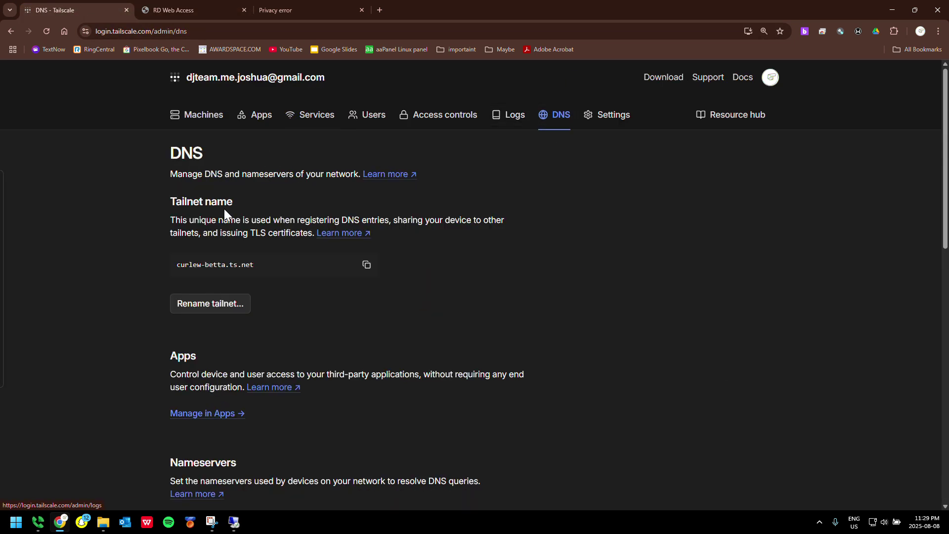
{"action": "left_click", "coordinate": [204, 9]}
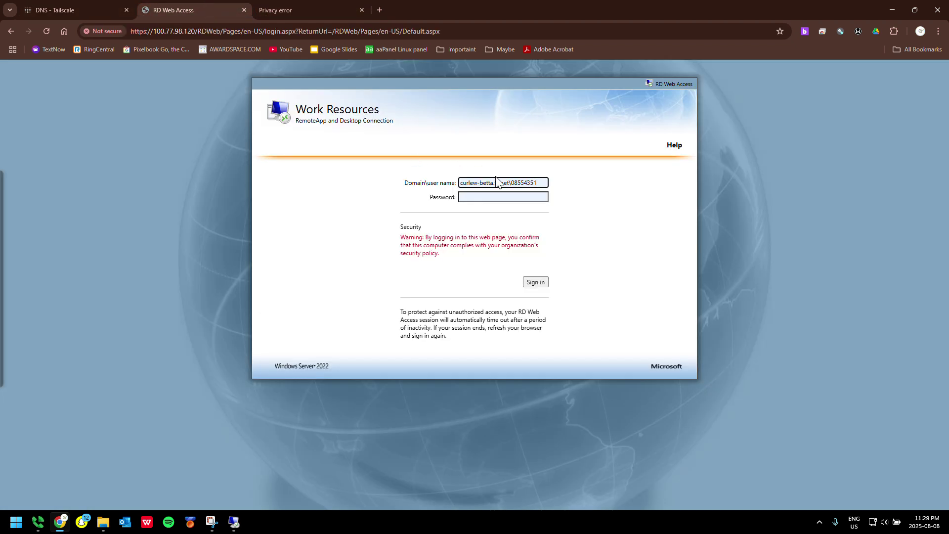
{"action": "left_click_drag", "start_coordinate": [542, 187], "coordinate": [528, 186]}
{"action": "left_click", "coordinate": [482, 196]}
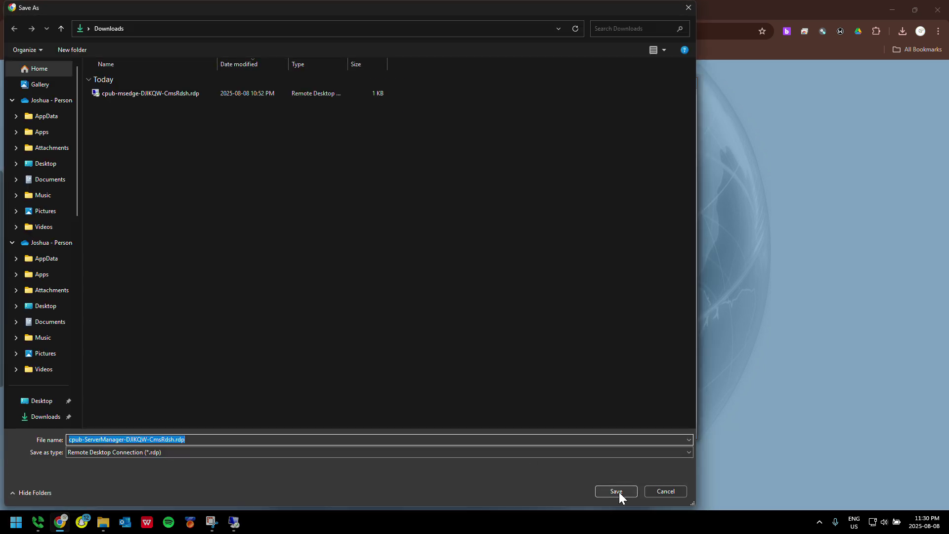
Save and open the Server Manager .rdp file, connect, and enter the account password
{"action": "left_click", "coordinate": [616, 492]}
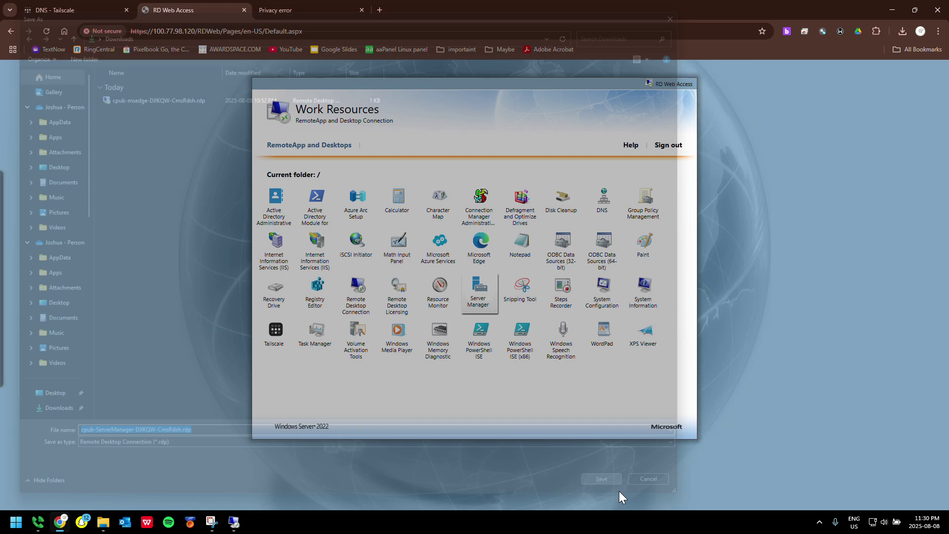
{"action": "left_click", "coordinate": [841, 69]}
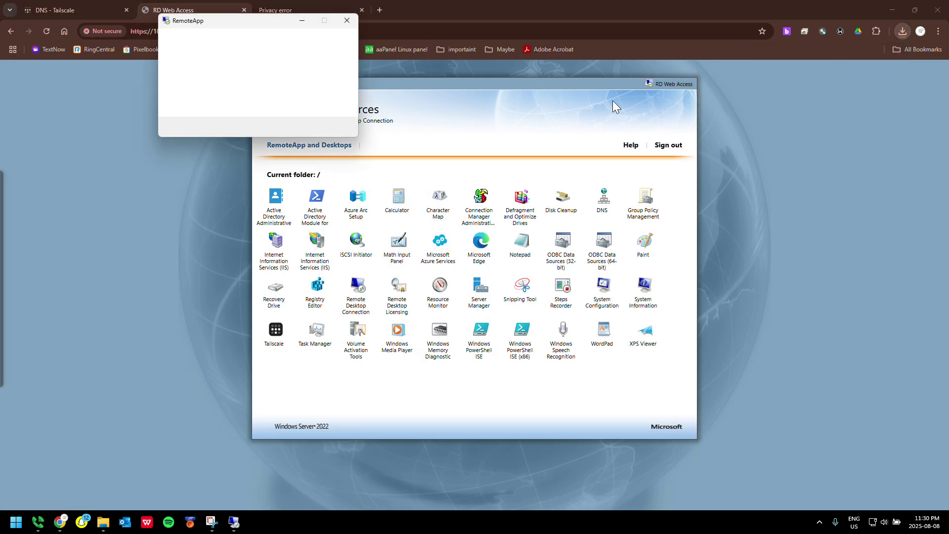
{"action": "left_click", "coordinate": [339, 147]}
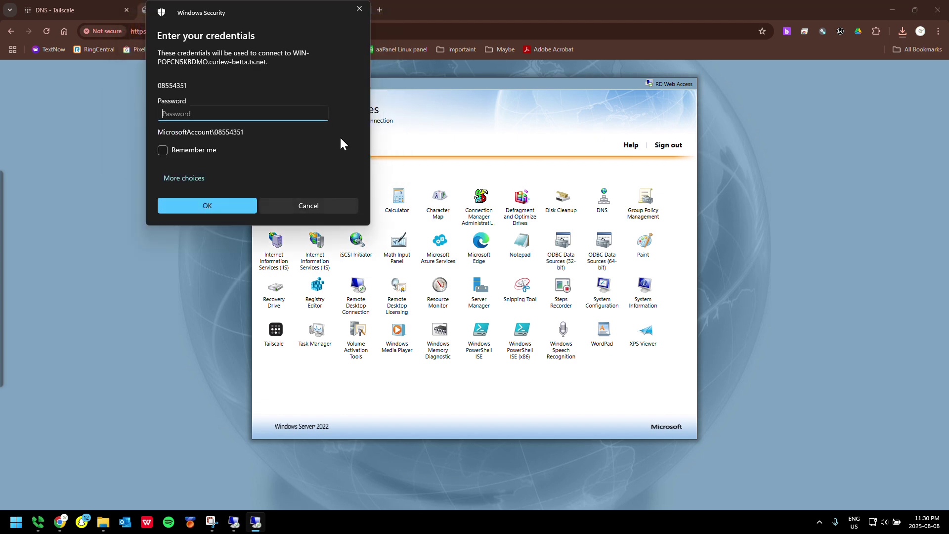
{"action": "type", "text": "**********"}
{"action": "key", "text": "Return"}
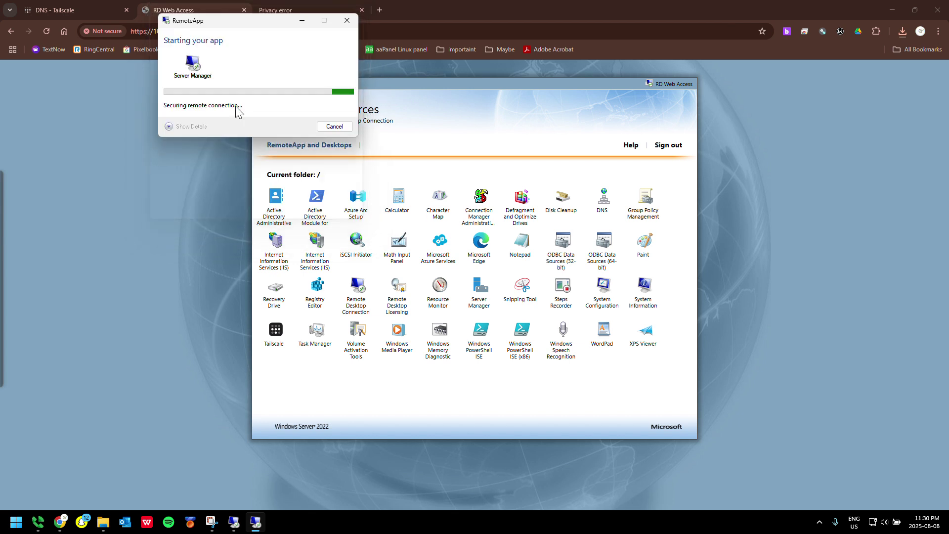
Accept the certificate warning, view startup details, and dismiss the connection notification
{"action": "key", "text": "Left"}
{"action": "key", "text": "Return"}
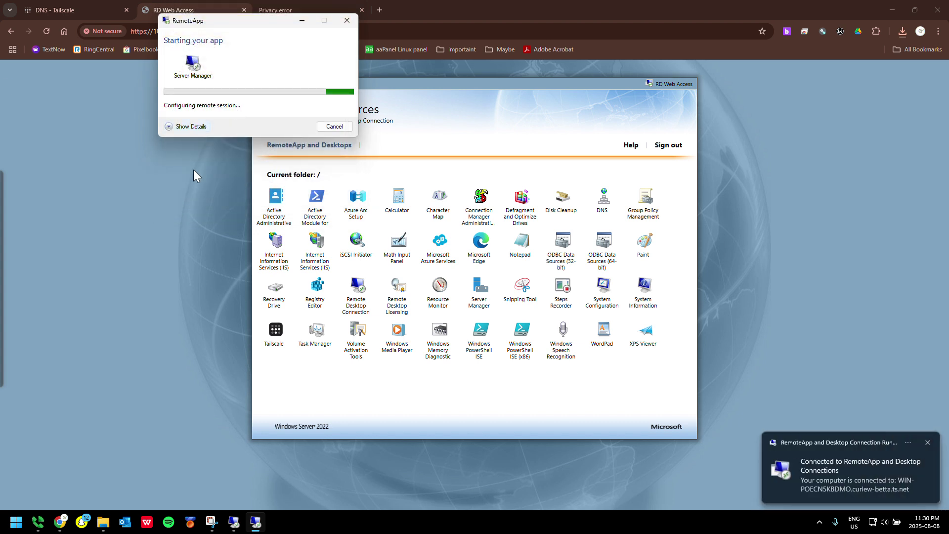
{"action": "left_click", "coordinate": [191, 126]}
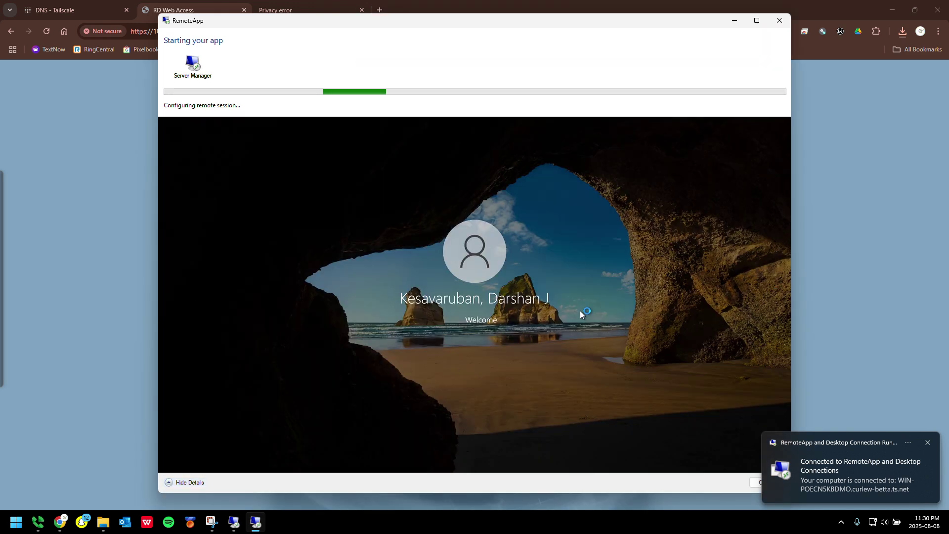
{"action": "left_click", "coordinate": [928, 442]}
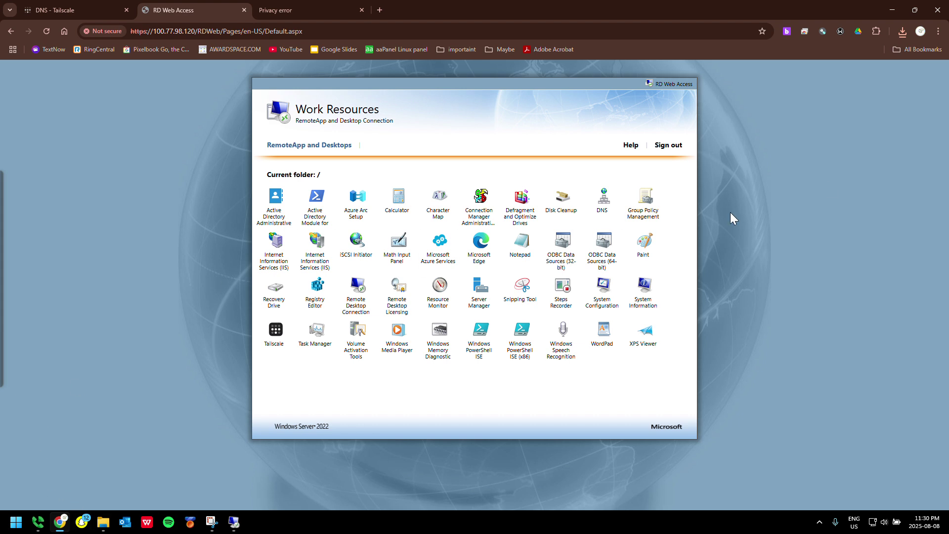
Restore the Chrome window and drag it to the top edge to maximize the Work Resources page
{"action": "left_click", "coordinate": [892, 10]}
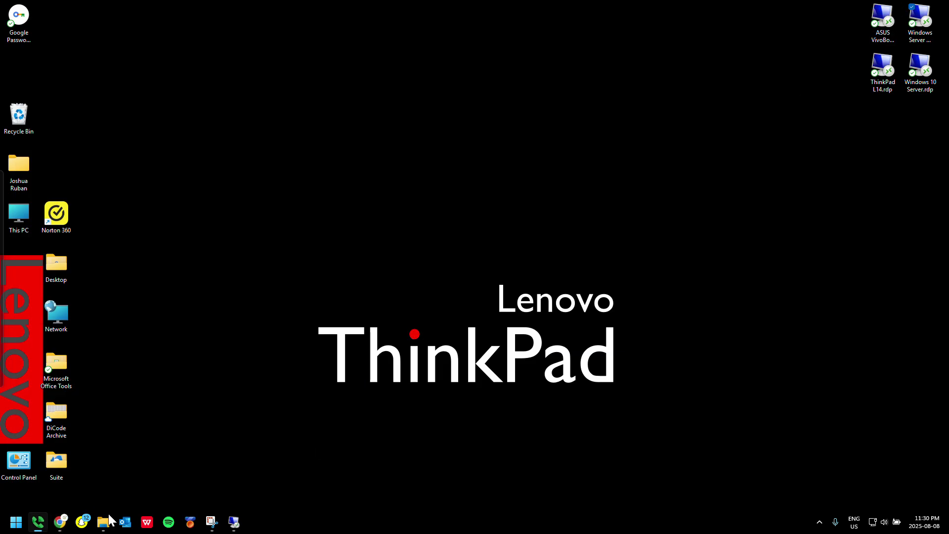
{"action": "left_click", "coordinate": [60, 522]}
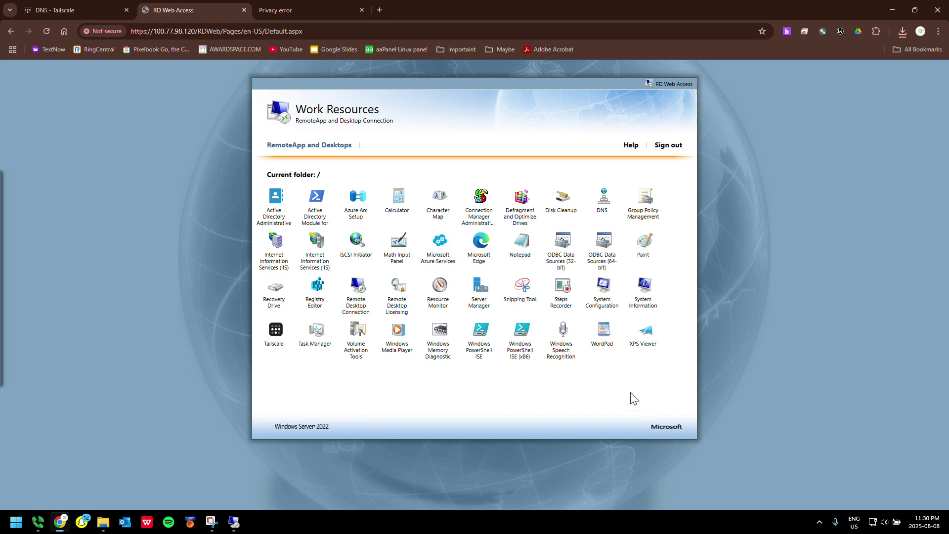
{"action": "left_click_drag", "start_coordinate": [640, 15], "coordinate": [540, 1]}
{"action": "double_click", "coordinate": [621, 16]}
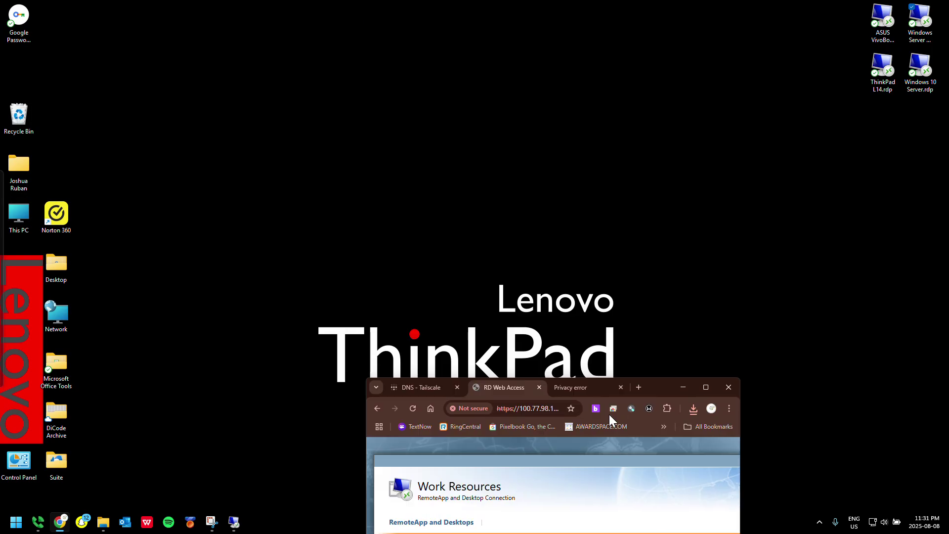
{"action": "left_click_drag", "start_coordinate": [610, 414], "coordinate": [488, 465]}
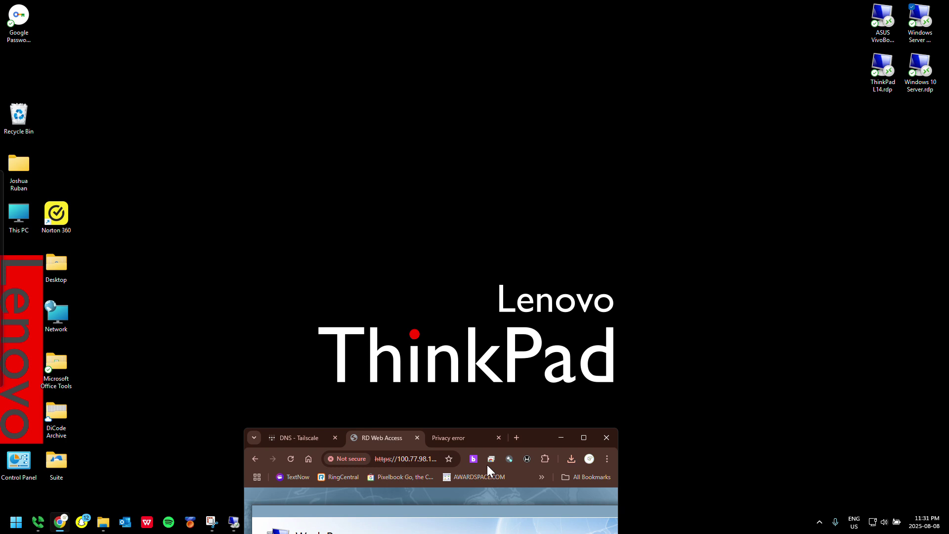
{"action": "left_click_drag", "start_coordinate": [488, 465], "coordinate": [548, 5]}
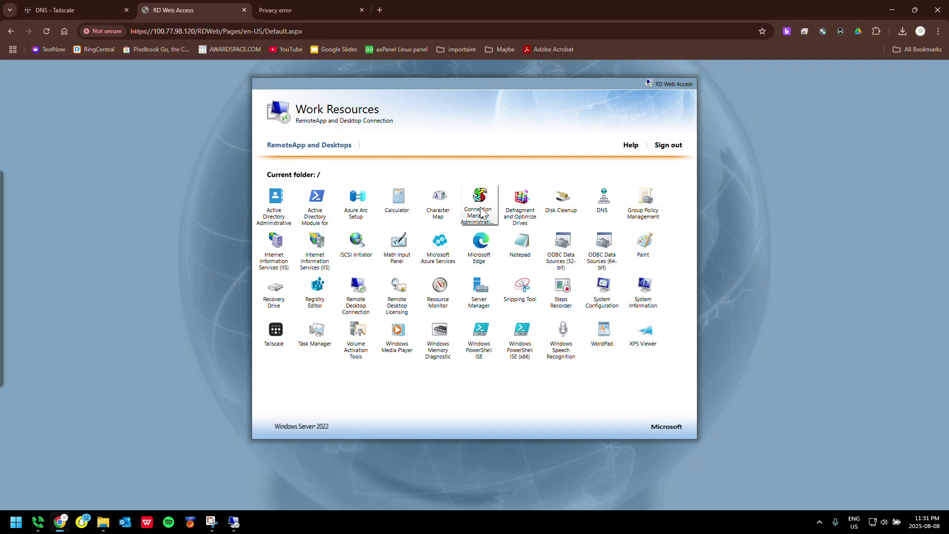
Launch the Server Manager .rdp from downloads, connect, and submit the account password
{"action": "left_click", "coordinate": [902, 32]}
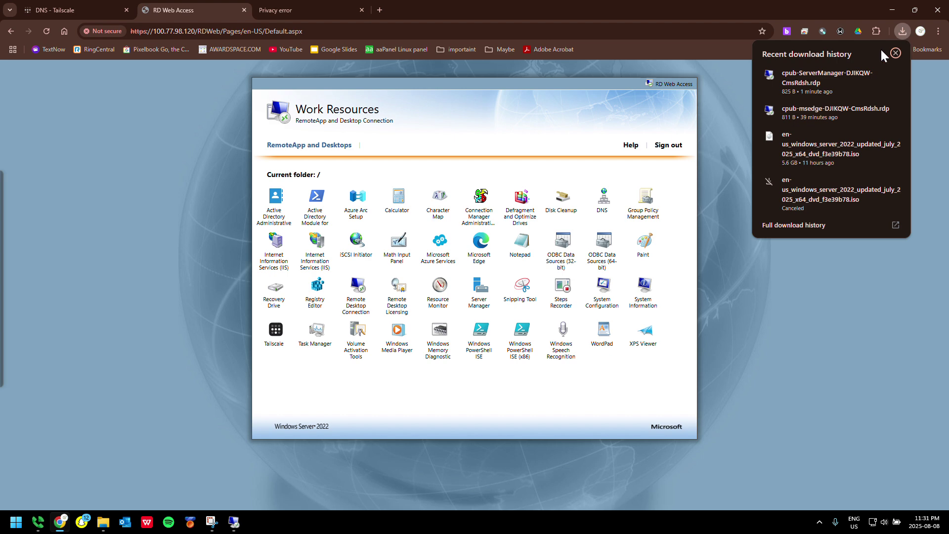
{"action": "left_click", "coordinate": [839, 75]}
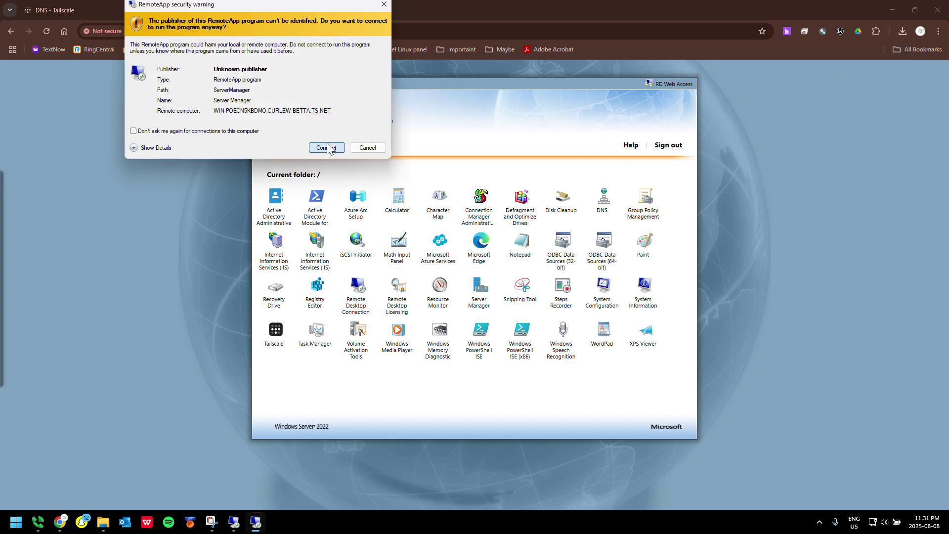
{"action": "left_click", "coordinate": [327, 147]}
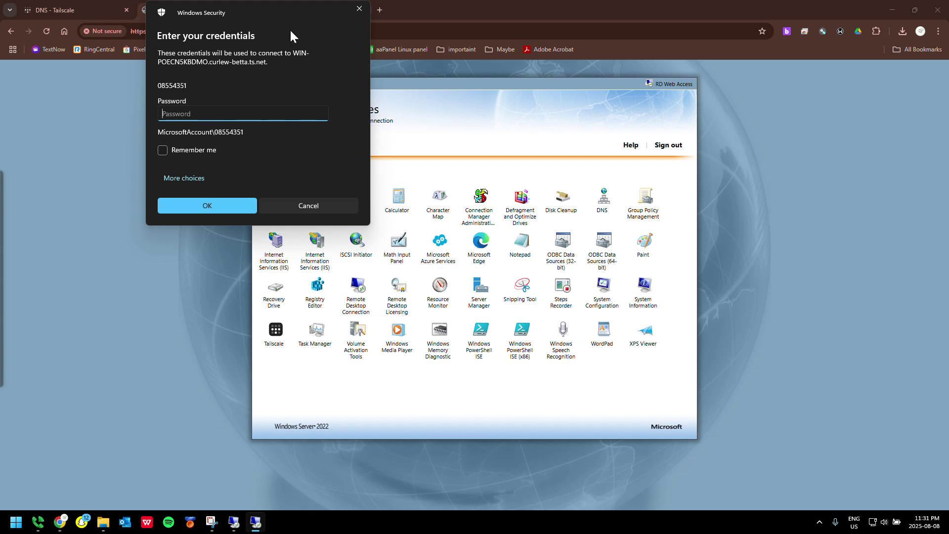
{"action": "type", "text": "•••••••••"}
{"action": "key", "text": "Return"}
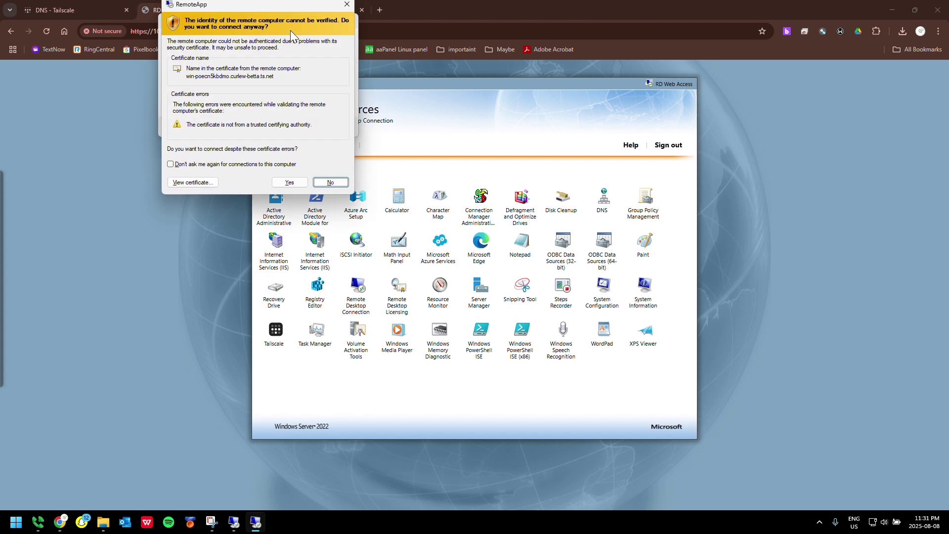
Connect despite the certificate error and dismiss the RemoteApp notification
{"action": "left_click", "coordinate": [281, 183]}
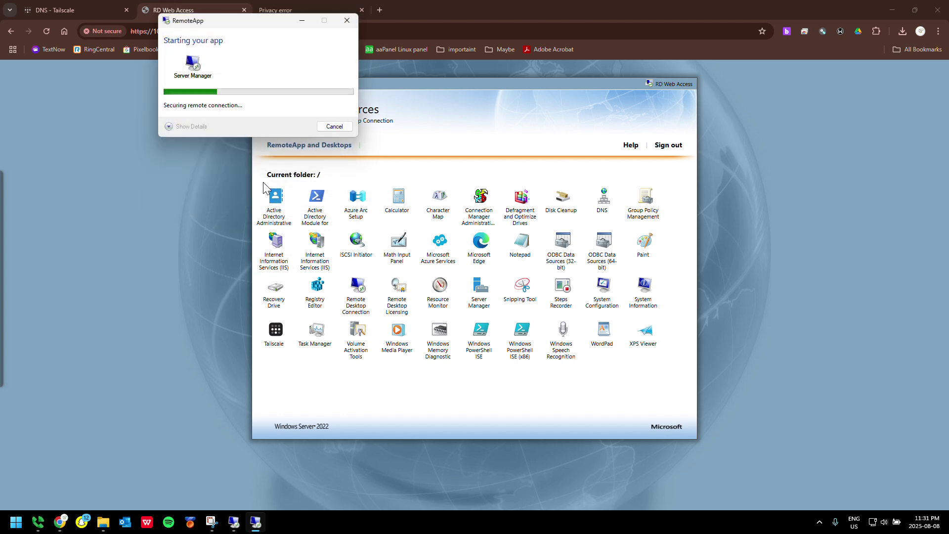
{"action": "left_click", "coordinate": [194, 123]}
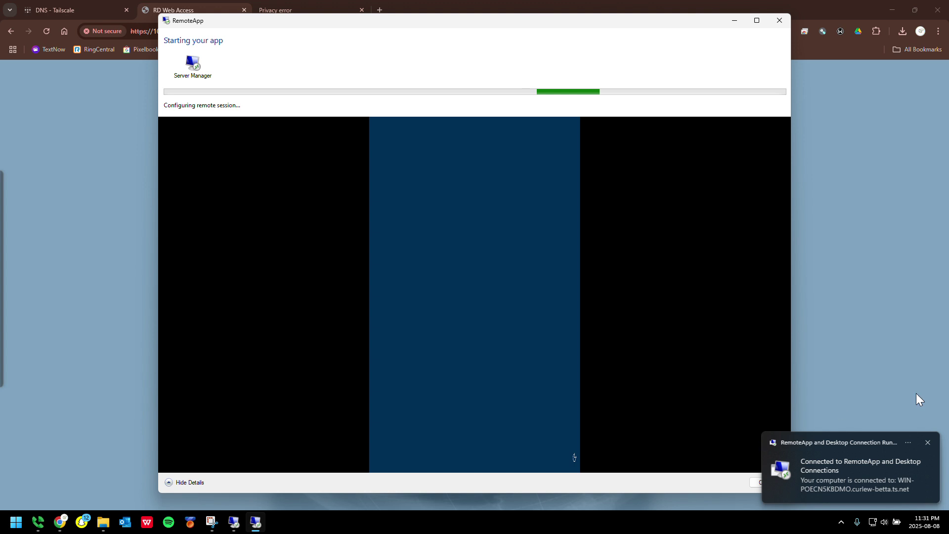
{"action": "left_click", "coordinate": [931, 447]}
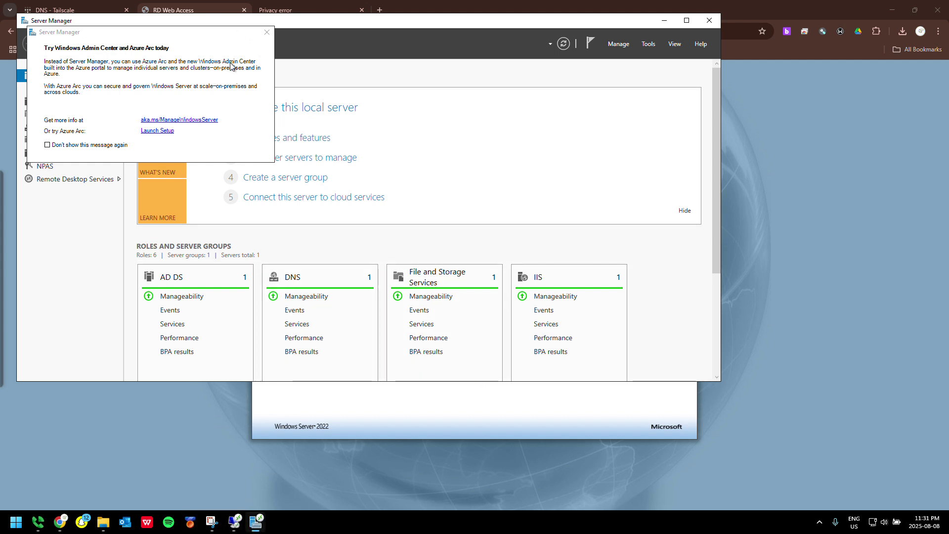
Dismiss the Azure Arc popup and maximize Server Manager
{"action": "left_click", "coordinate": [267, 32]}
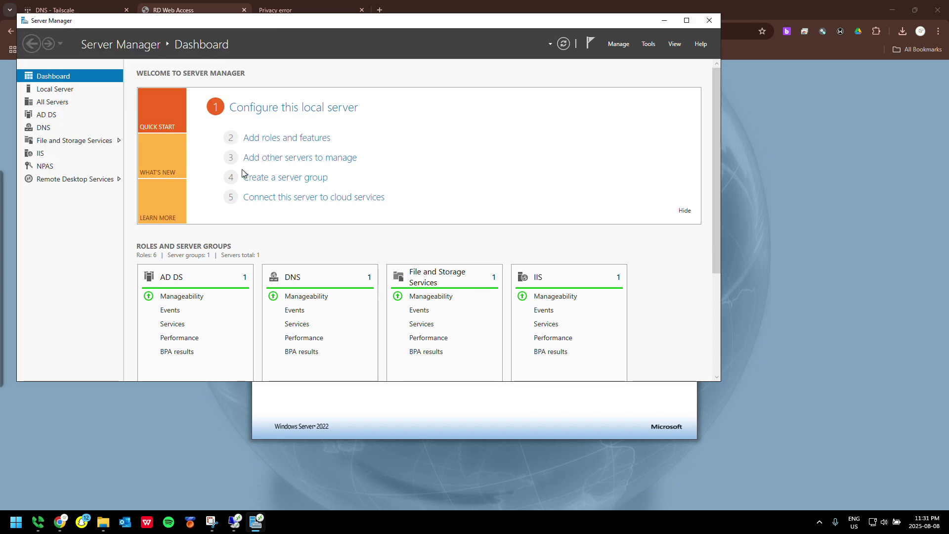
{"action": "mouse_move", "coordinate": [246, 23]}
{"action": "left_mouse_down"}
{"action": "mouse_move", "coordinate": [310, 519]}
{"action": "mouse_move", "coordinate": [283, 7]}
{"action": "mouse_move", "coordinate": [253, 12]}
{"action": "mouse_move", "coordinate": [255, 30]}
{"action": "left_mouse_up"}
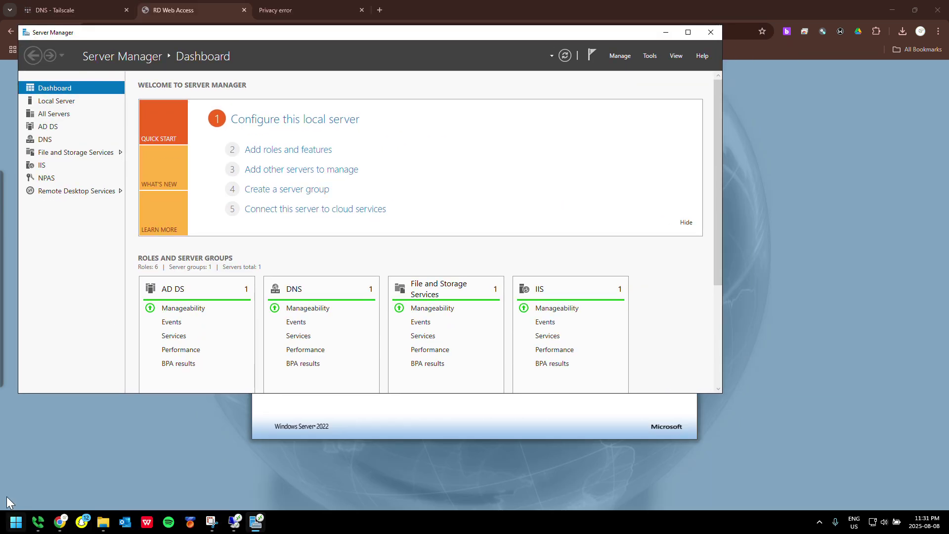
{"action": "left_click", "coordinate": [688, 32]}
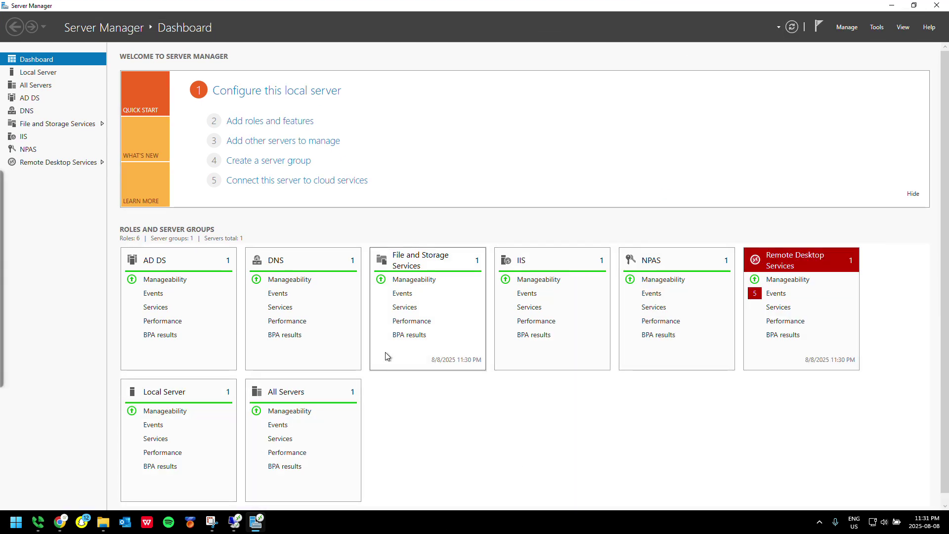
Go to File and Storage Services, view Disks, then open Work Folders
{"action": "left_click", "coordinate": [76, 124]}
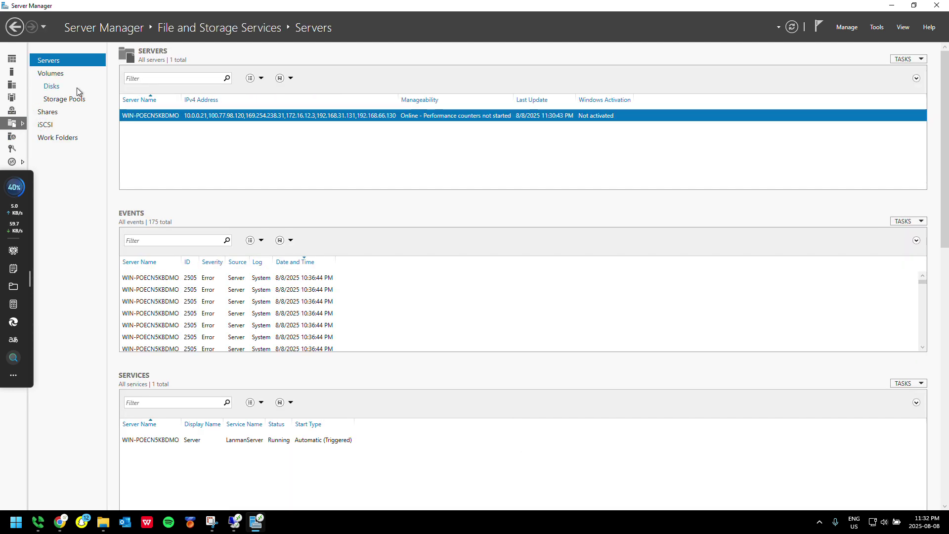
{"action": "left_click", "coordinate": [58, 88]}
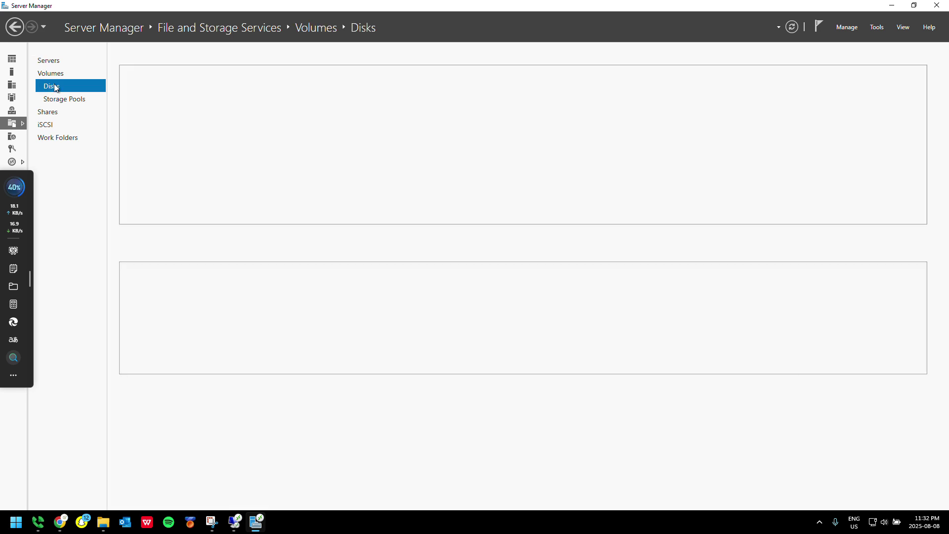
{"action": "left_click", "coordinate": [55, 137]}
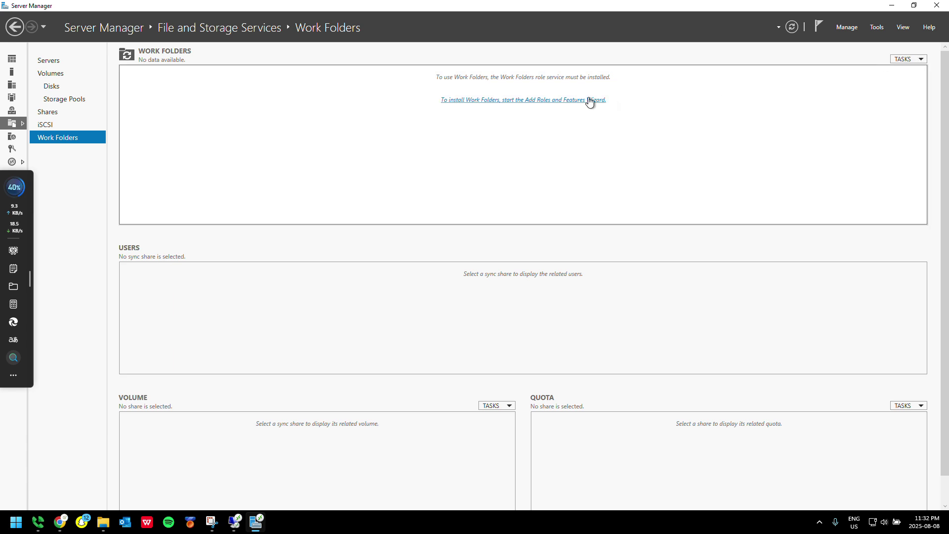
Dismiss the duplicate required-features prompts and add the Work Folders role with its required features
{"action": "left_click", "coordinate": [557, 105]}
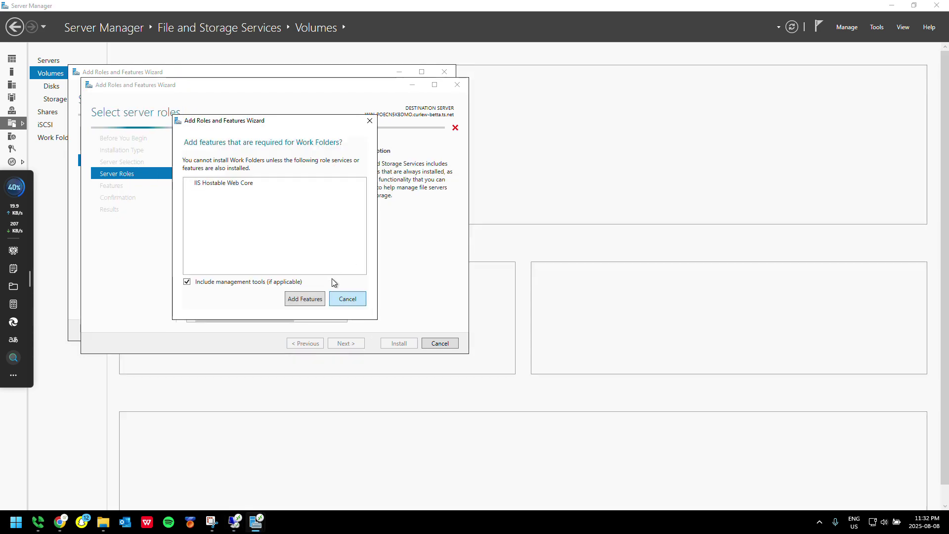
{"action": "left_click", "coordinate": [346, 298]}
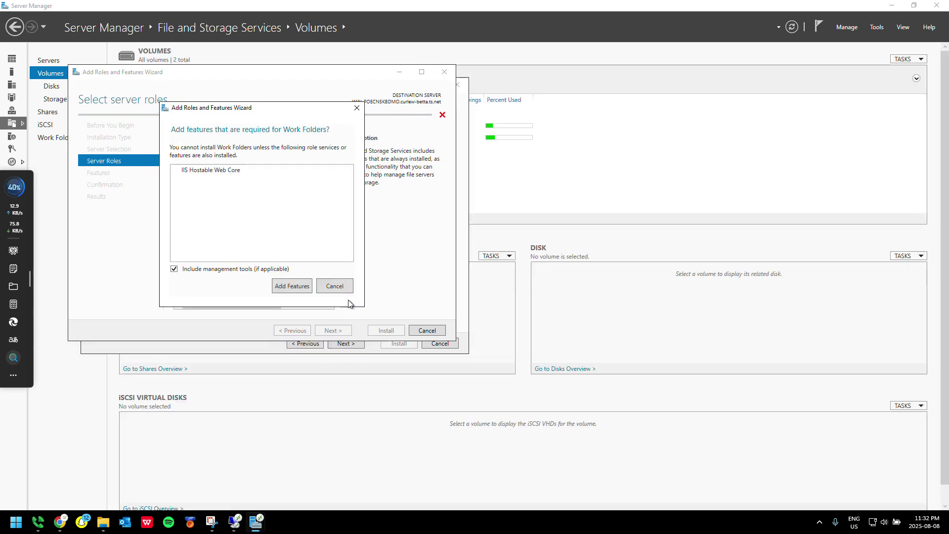
{"action": "left_click", "coordinate": [343, 281]}
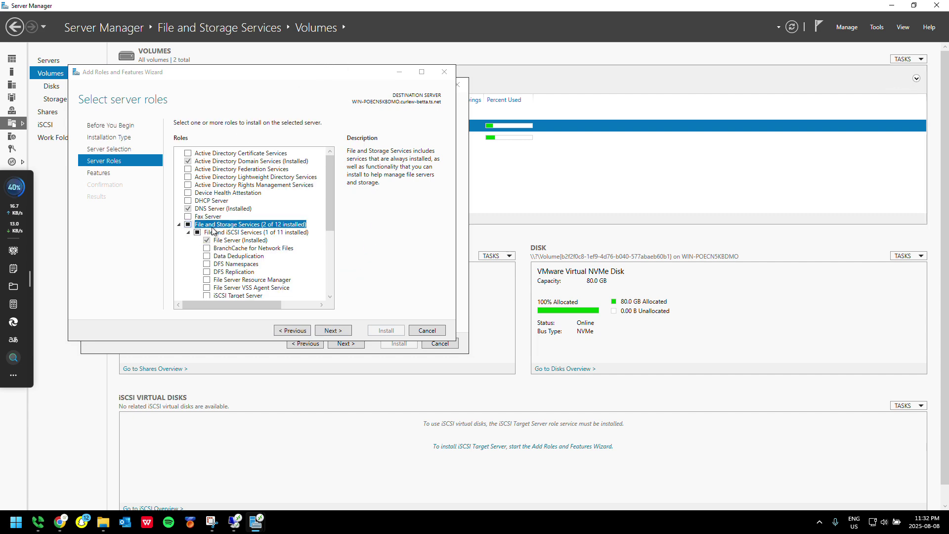
{"action": "scroll", "coordinate": [222, 241], "scroll_direction": "down", "scroll_amount": 2}
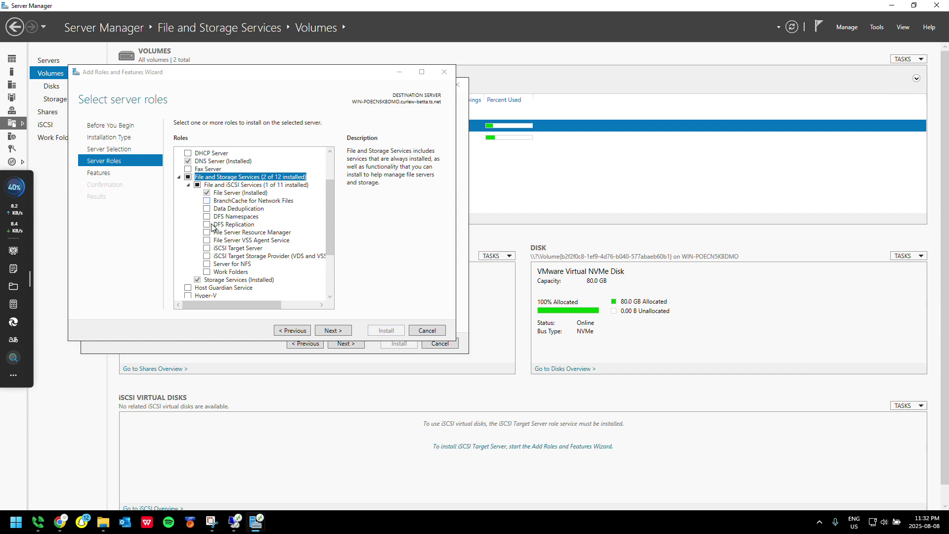
{"action": "left_click", "coordinate": [207, 272]}
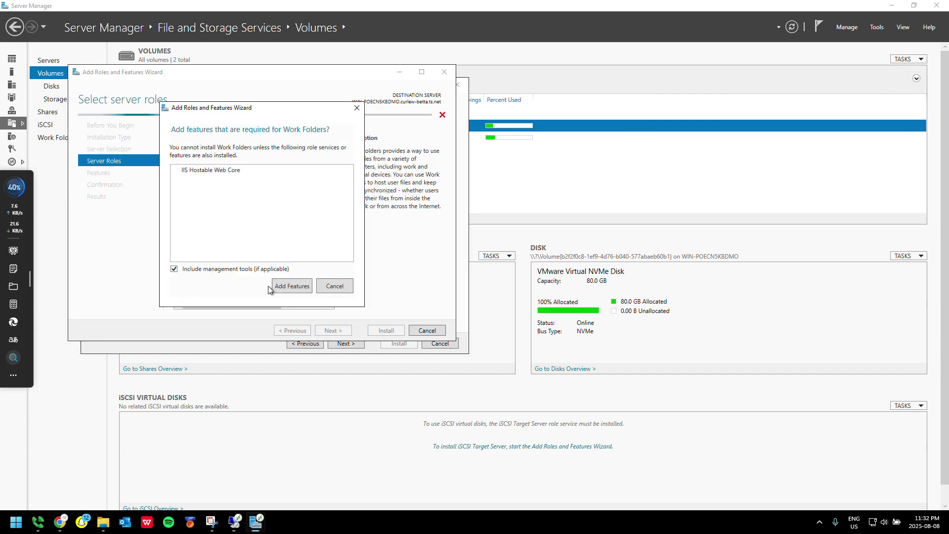
{"action": "left_click", "coordinate": [296, 281]}
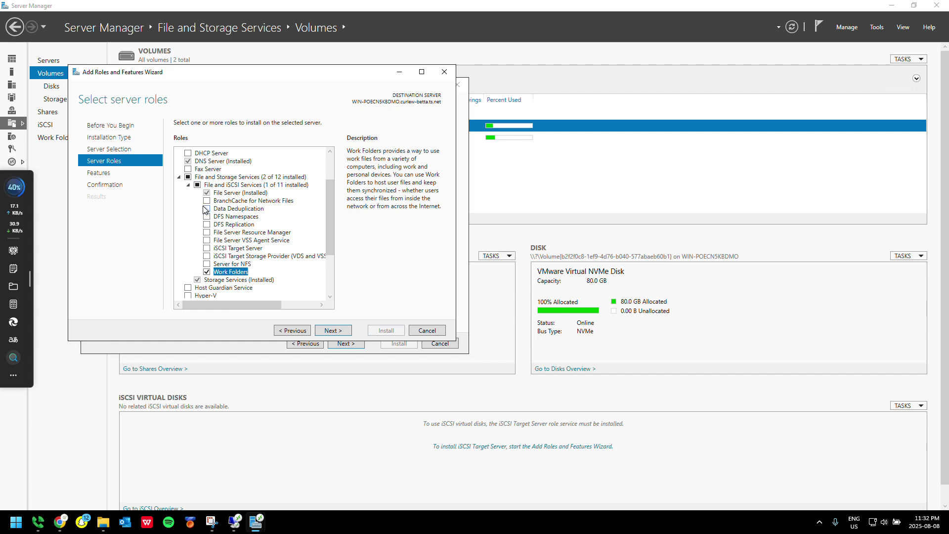
Add iSCSI Target Storage Provider, Server for NFS, iSCSI Target Server, VSS Agent and DFS Replication roles
{"action": "left_click", "coordinate": [208, 257]}
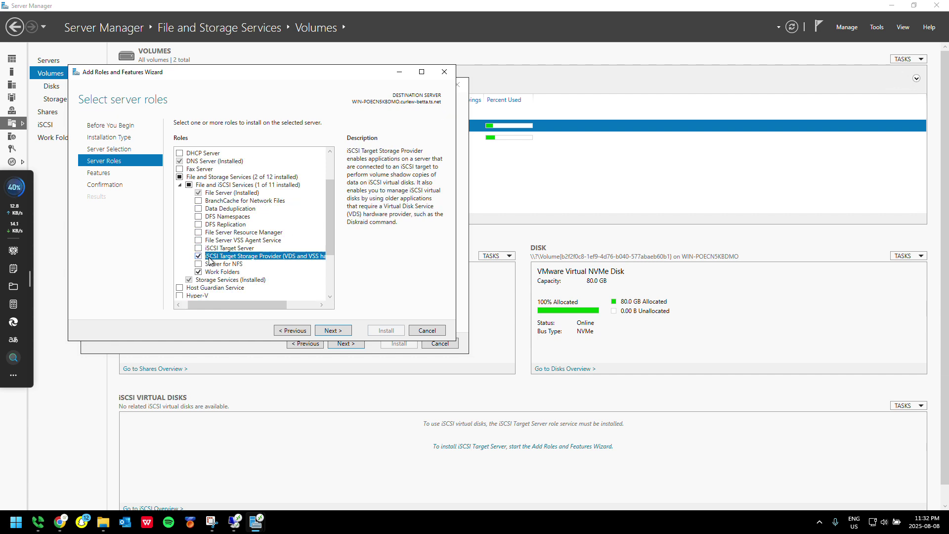
{"action": "left_click", "coordinate": [199, 265]}
{"action": "left_click", "coordinate": [296, 281]}
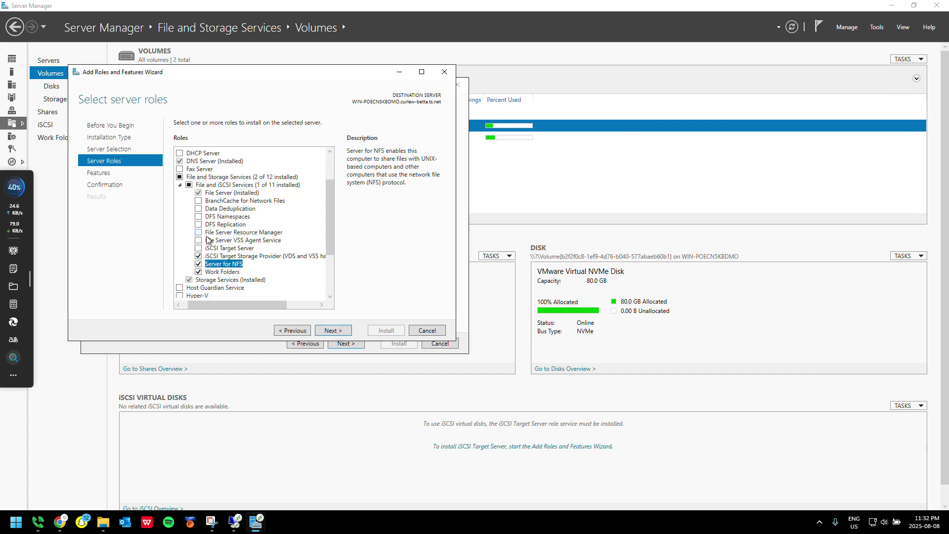
{"action": "left_click", "coordinate": [198, 248]}
{"action": "left_click", "coordinate": [199, 240]}
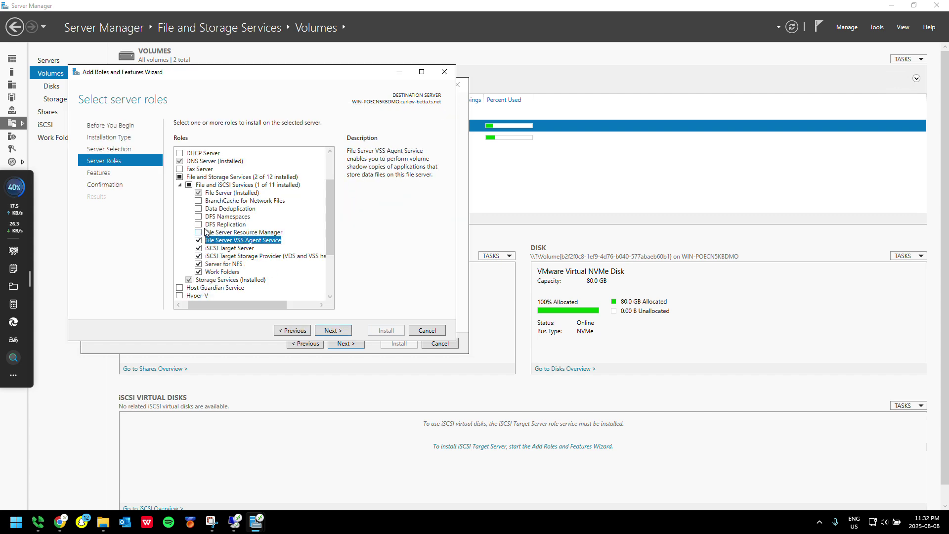
{"action": "left_click", "coordinate": [198, 224]}
{"action": "left_click", "coordinate": [294, 282]}
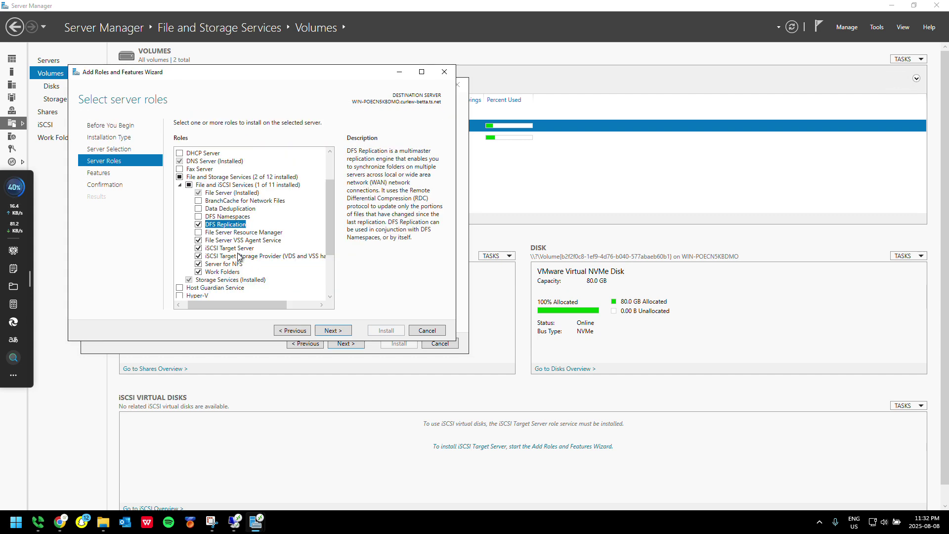
Add File Server Resource Manager, Data Deduplication and DFS Namespaces roles, then continue to features
{"action": "left_click", "coordinate": [199, 232]}
{"action": "left_click", "coordinate": [277, 292]}
{"action": "left_click", "coordinate": [211, 209]}
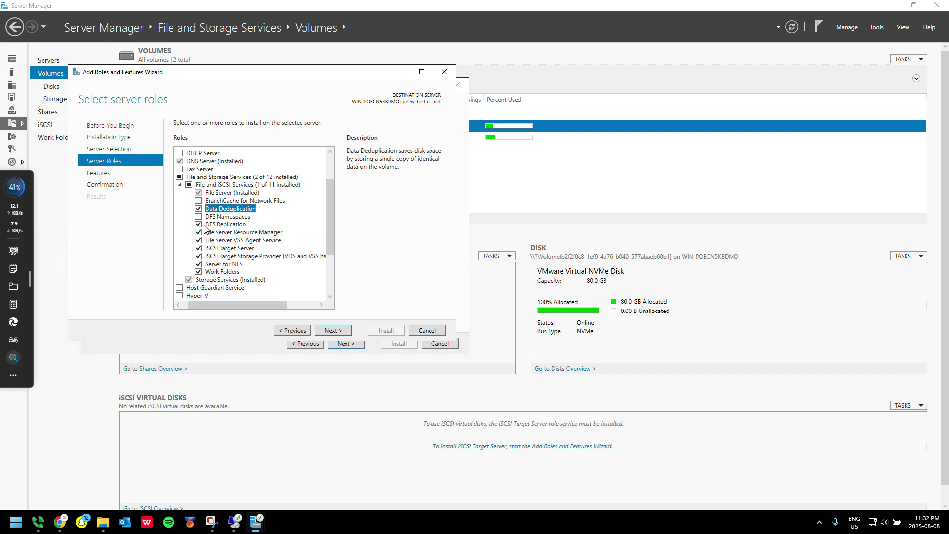
{"action": "left_click", "coordinate": [199, 217]}
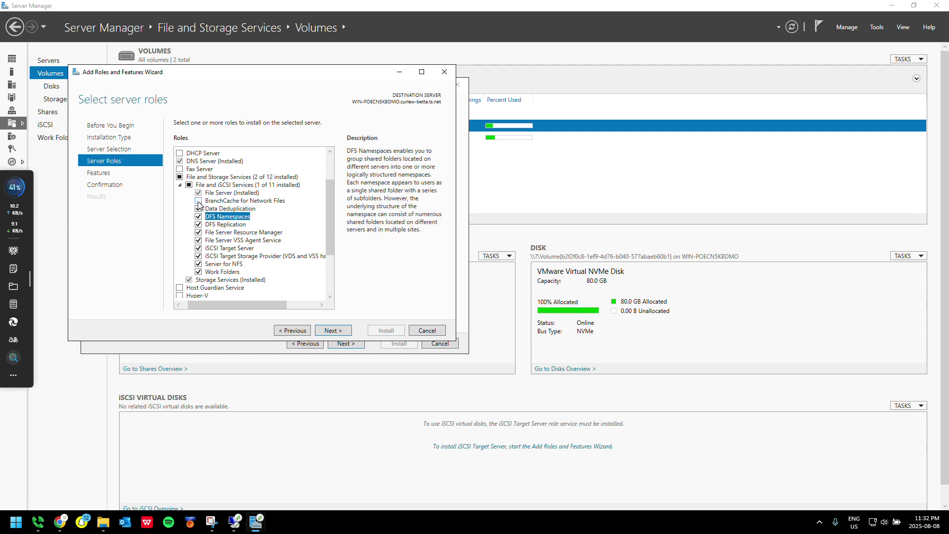
{"action": "left_click", "coordinate": [247, 200]}
{"action": "scroll", "coordinate": [256, 197], "scroll_direction": "down", "scroll_amount": 3}
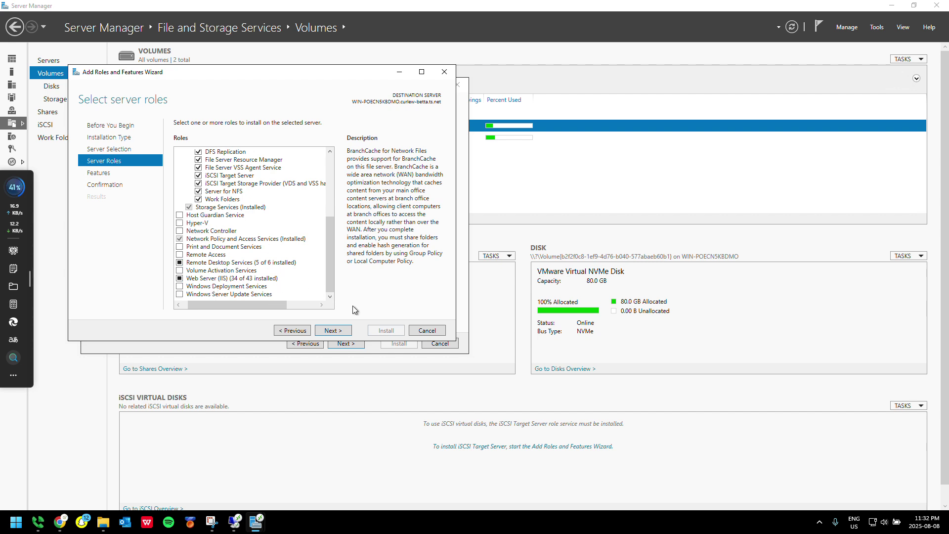
{"action": "left_click", "coordinate": [330, 330]}
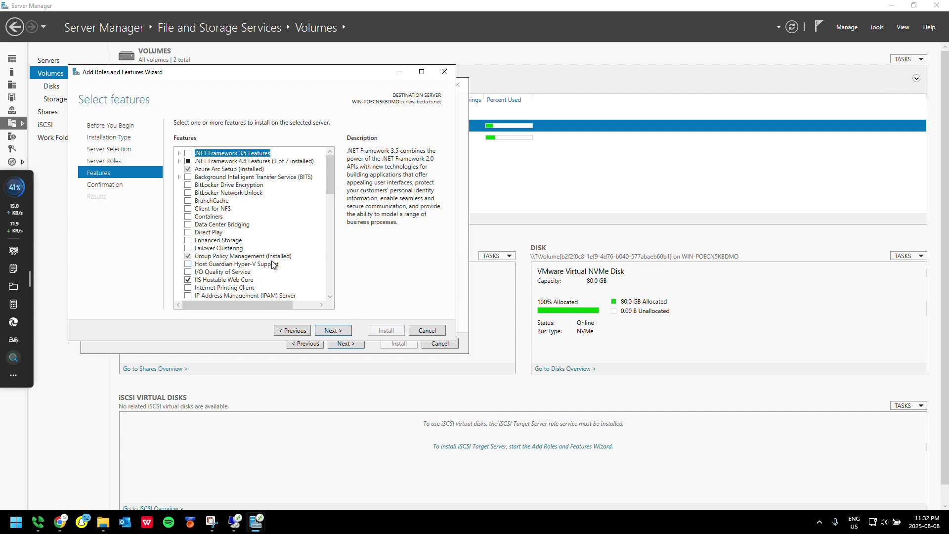
Add the SMB 1.0/CIFS File Sharing Support and SMB Bandwidth Limit features, then advance to confirmation
{"action": "scroll", "coordinate": [272, 268], "scroll_direction": "down", "scroll_amount": 5}
{"action": "scroll", "coordinate": [268, 268], "scroll_direction": "down", "scroll_amount": 3}
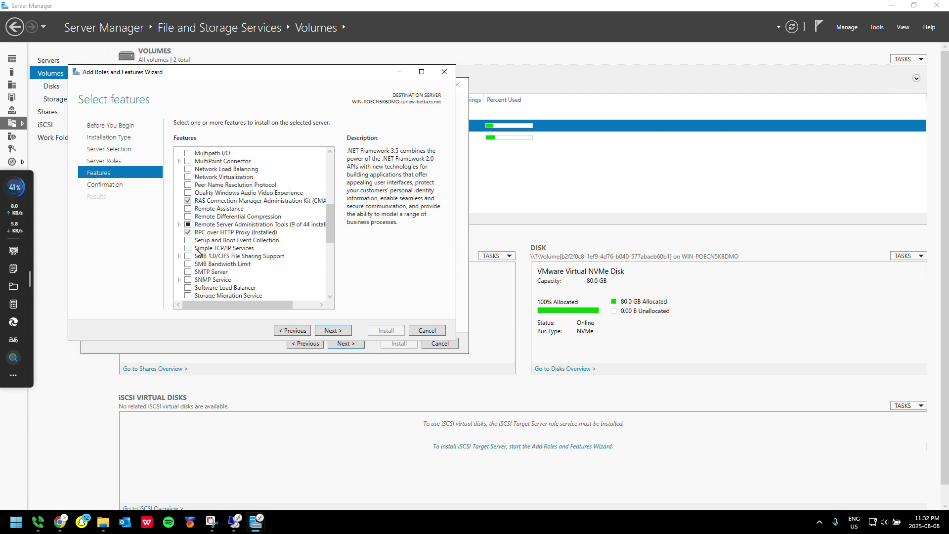
{"action": "left_click", "coordinate": [188, 256]}
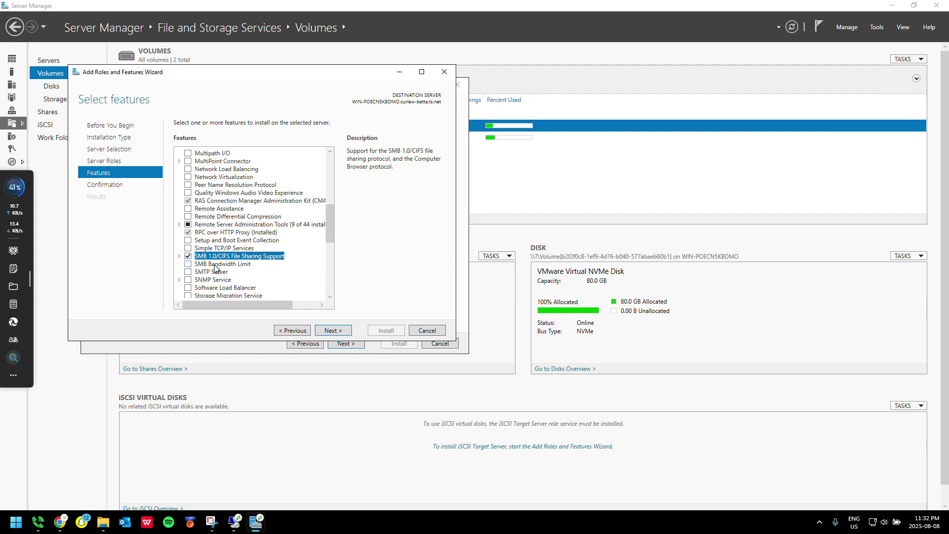
{"action": "left_click", "coordinate": [188, 264]}
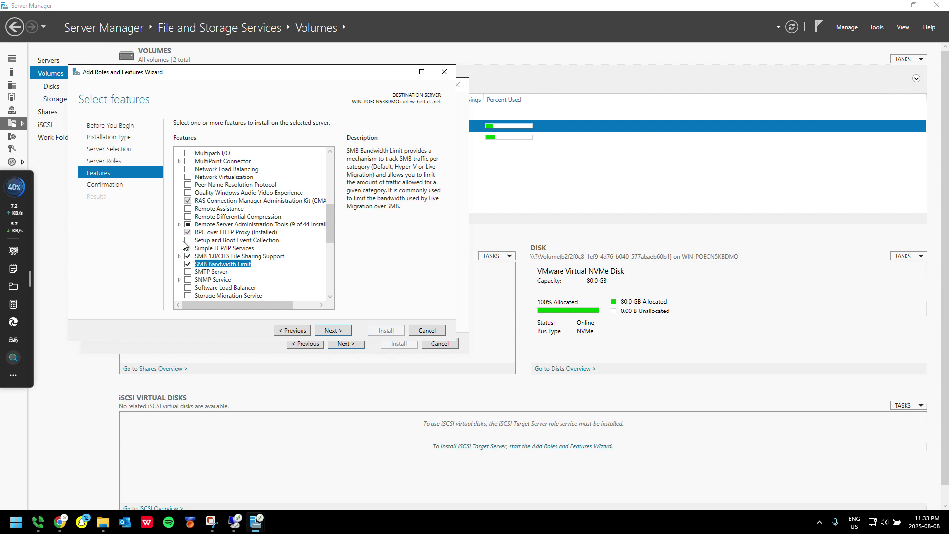
{"action": "scroll", "coordinate": [194, 260], "scroll_direction": "down", "scroll_amount": 4}
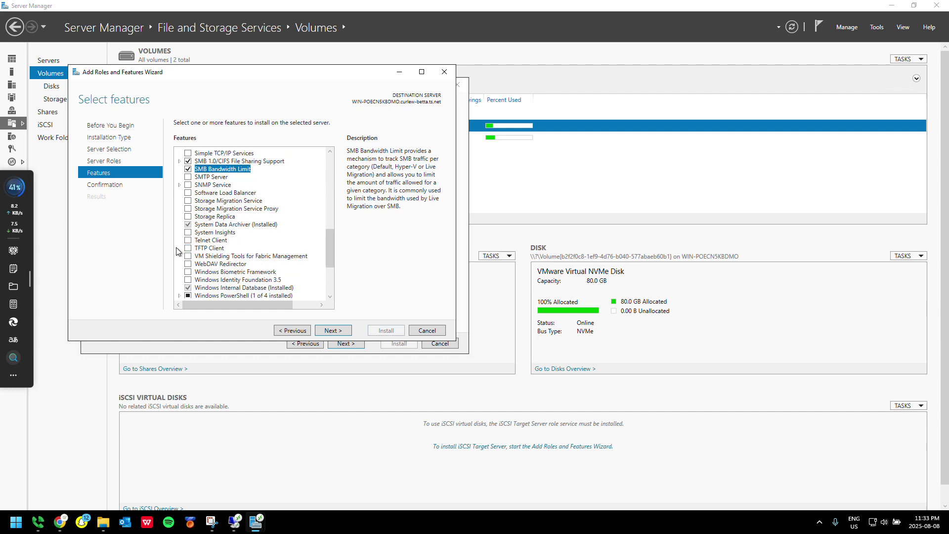
{"action": "scroll", "coordinate": [205, 254], "scroll_direction": "down", "scroll_amount": 4}
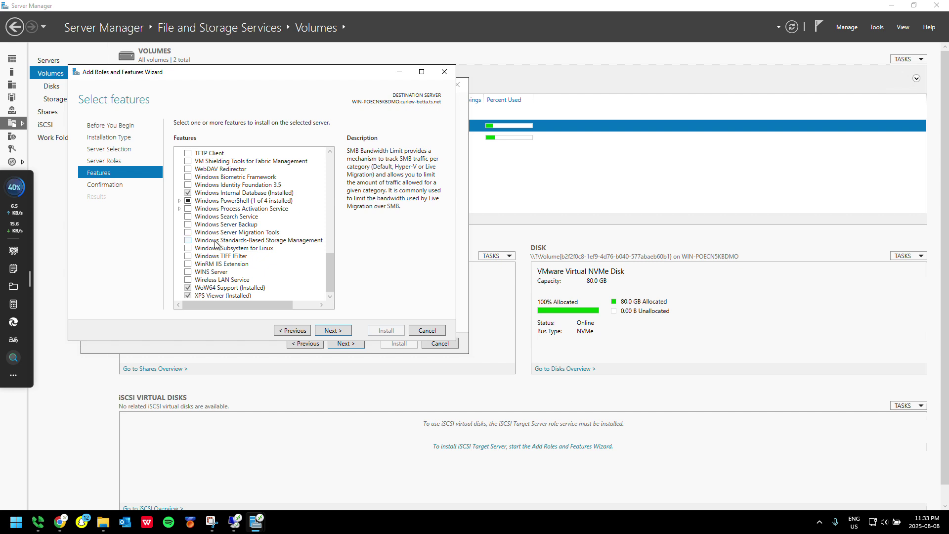
{"action": "scroll", "coordinate": [215, 244], "scroll_direction": "down", "scroll_amount": 1}
{"action": "left_click", "coordinate": [319, 330]}
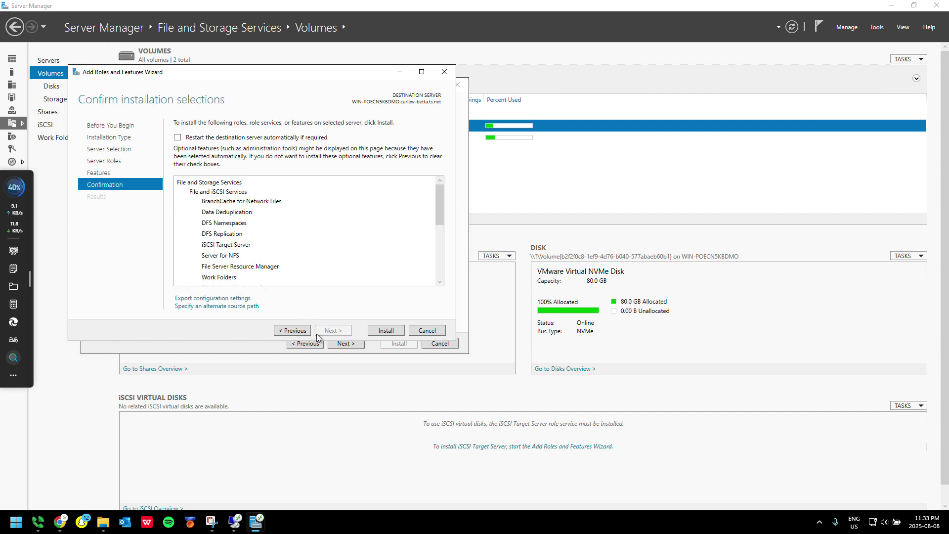
Install the selected File and Storage Services roles and features, leaving a restart pending
{"action": "left_click", "coordinate": [371, 334]}
{"action": "scroll", "coordinate": [371, 246], "scroll_direction": "down", "scroll_amount": 4}
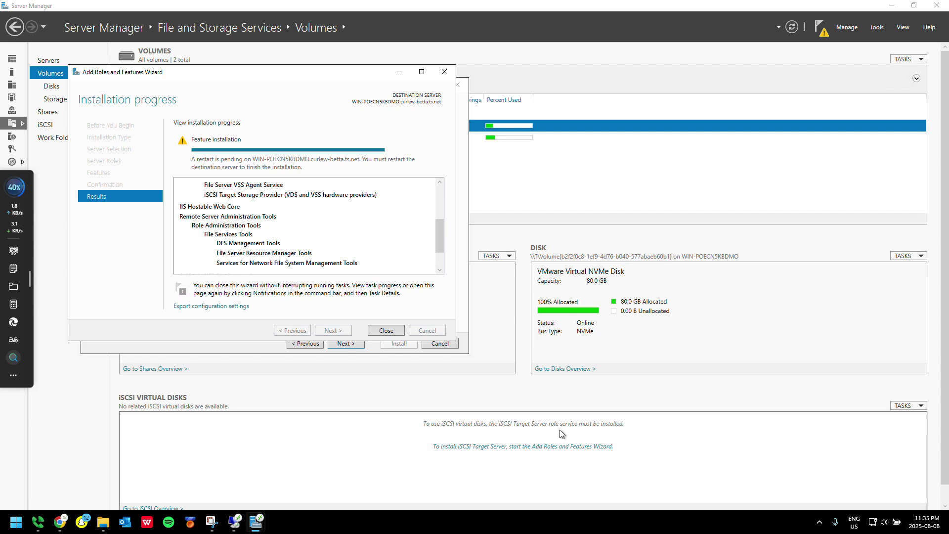
Close the finished installation wizard and Server Manager, returning to the full remote desktop session
{"action": "left_click", "coordinate": [376, 330]}
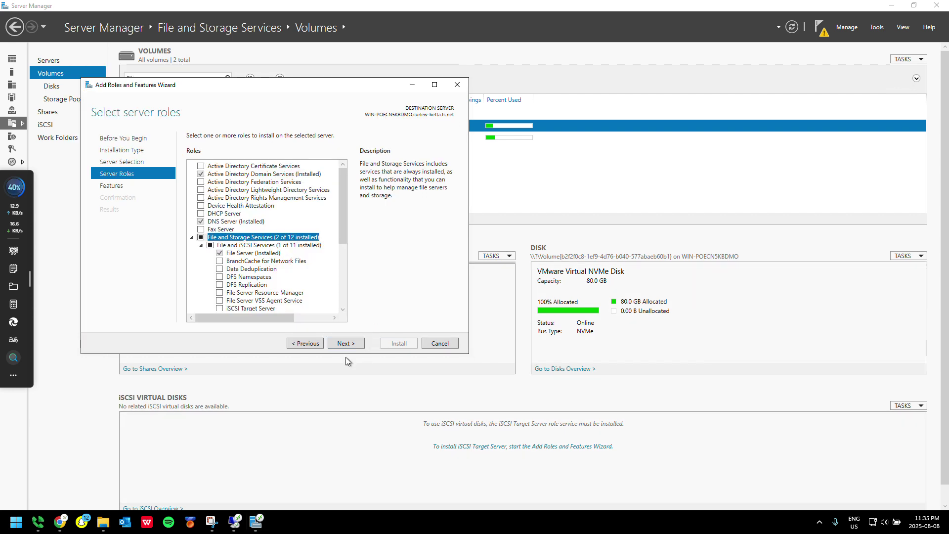
{"action": "left_click", "coordinate": [457, 83]}
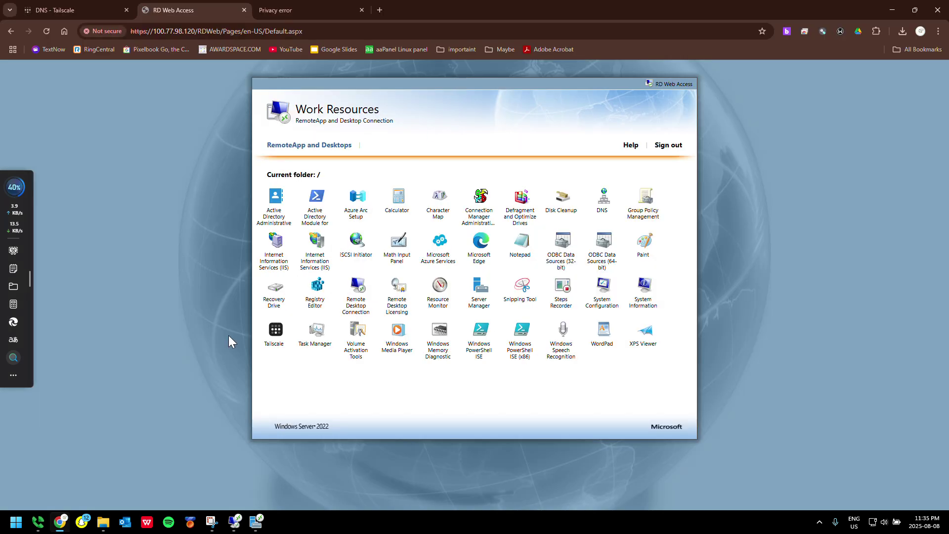
{"action": "left_click", "coordinate": [256, 522]}
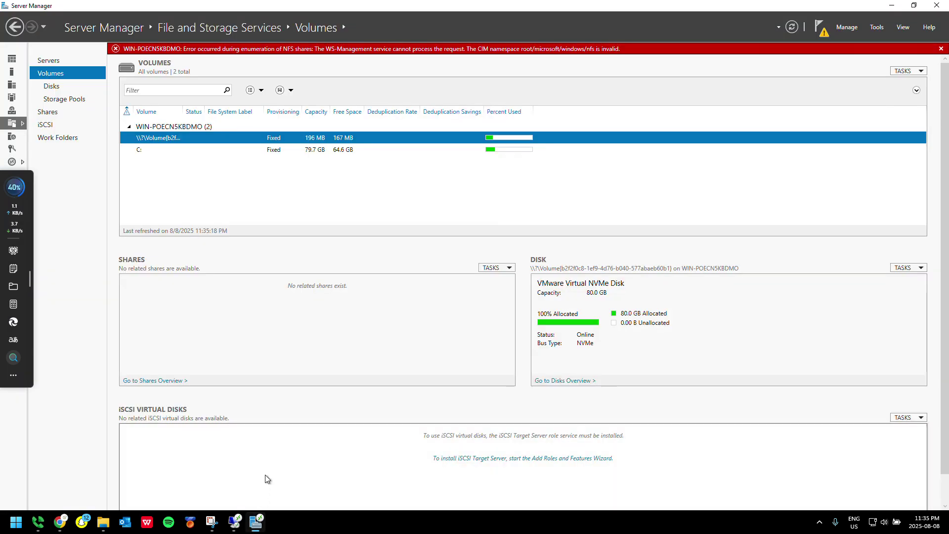
{"action": "left_click", "coordinate": [937, 5]}
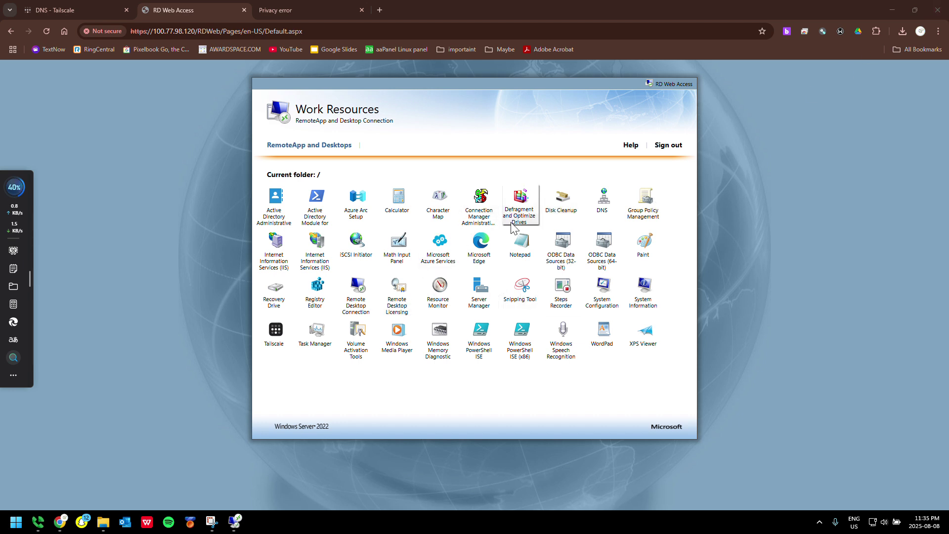
{"action": "left_click", "coordinate": [228, 521]}
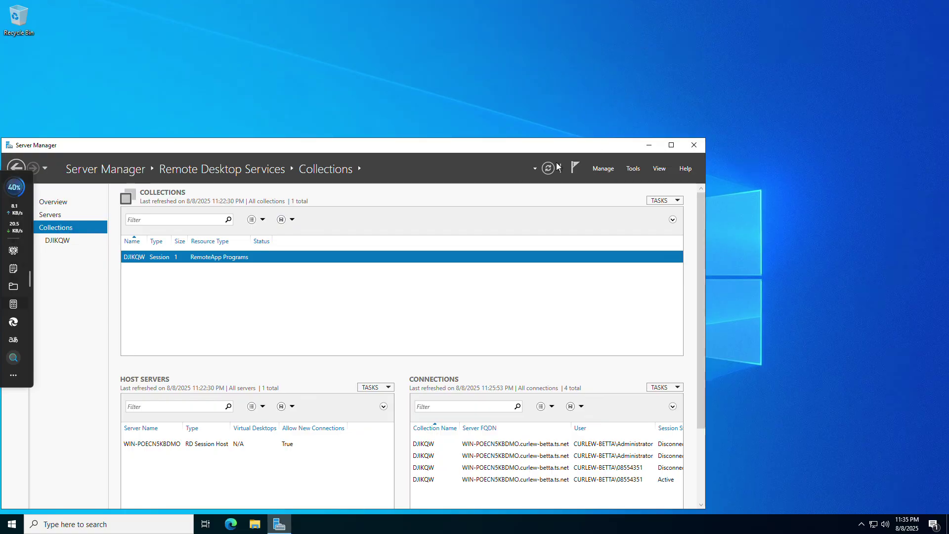
Close Server Manager and restart the remote server, confirming despite other signed-in users
{"action": "left_click_drag", "start_coordinate": [564, 149], "coordinate": [656, 103]}
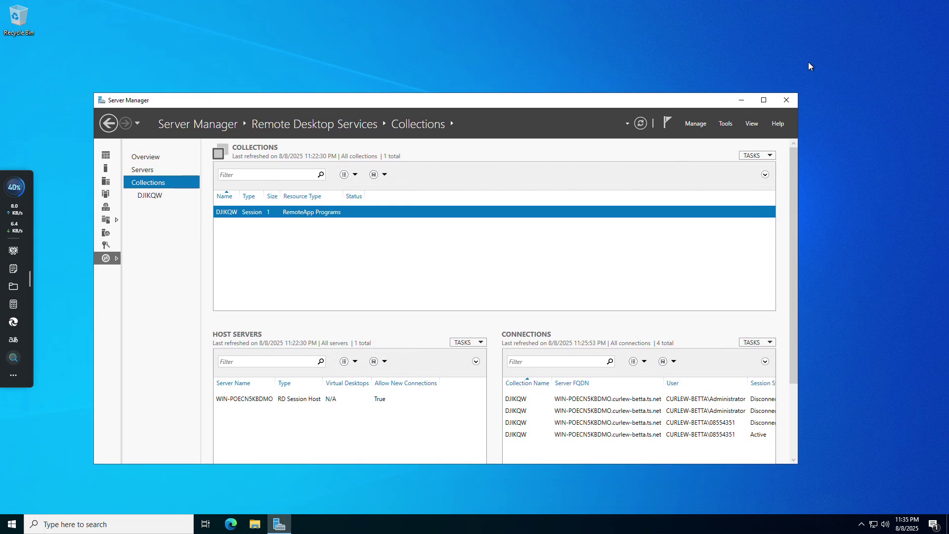
{"action": "left_click", "coordinate": [780, 102]}
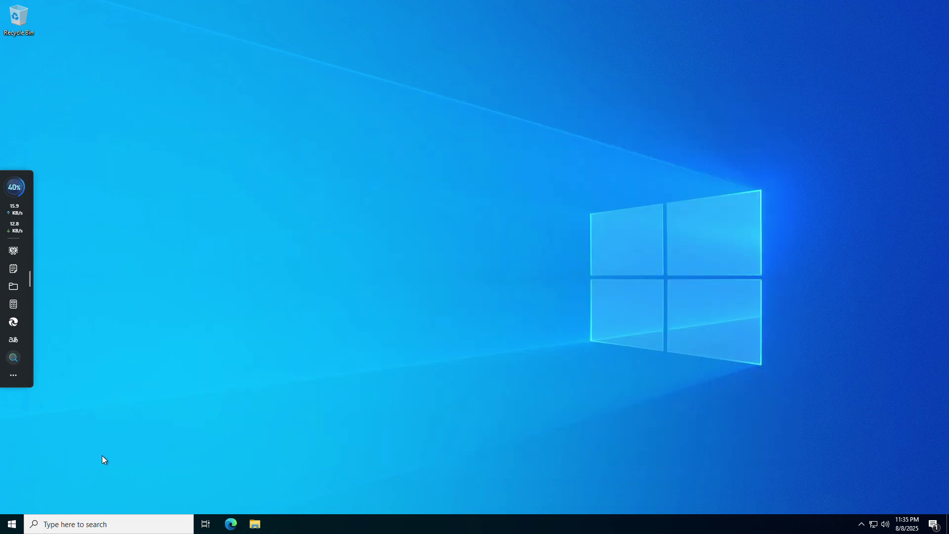
{"action": "left_click", "coordinate": [11, 524]}
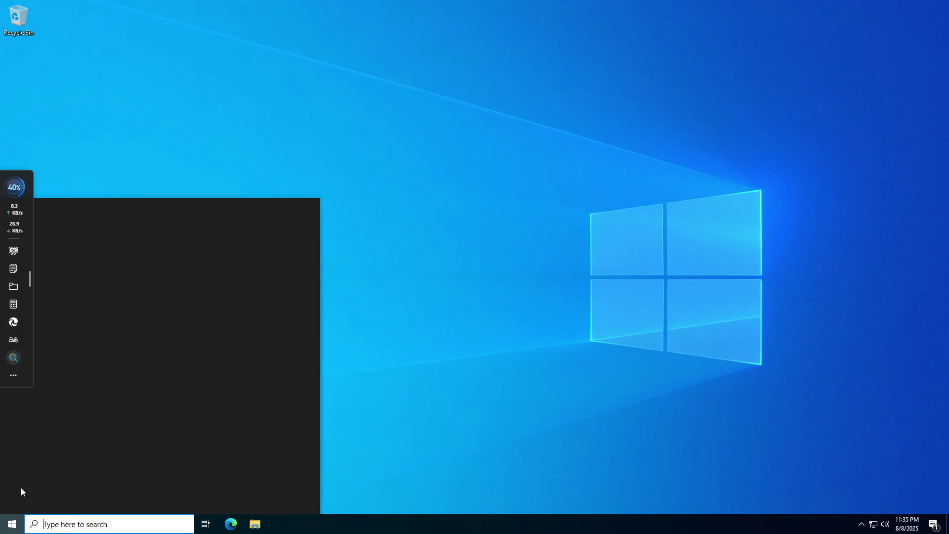
{"action": "mouse_move", "coordinate": [23, 480]}
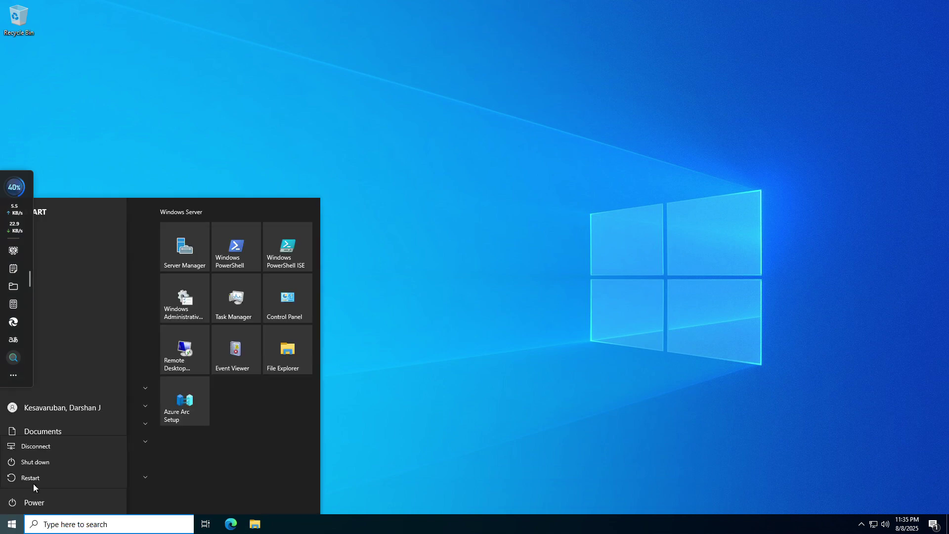
{"action": "left_click", "coordinate": [35, 479]}
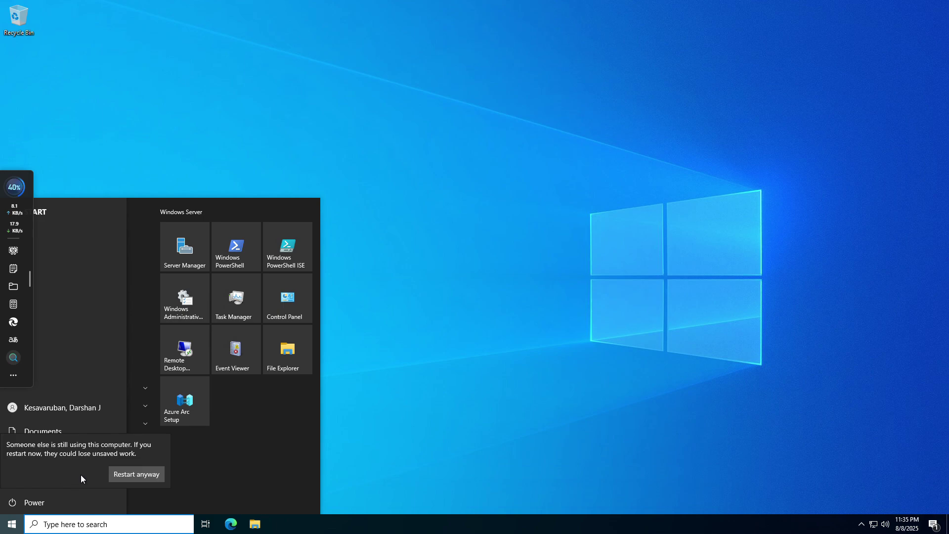
{"action": "left_click", "coordinate": [124, 474]}
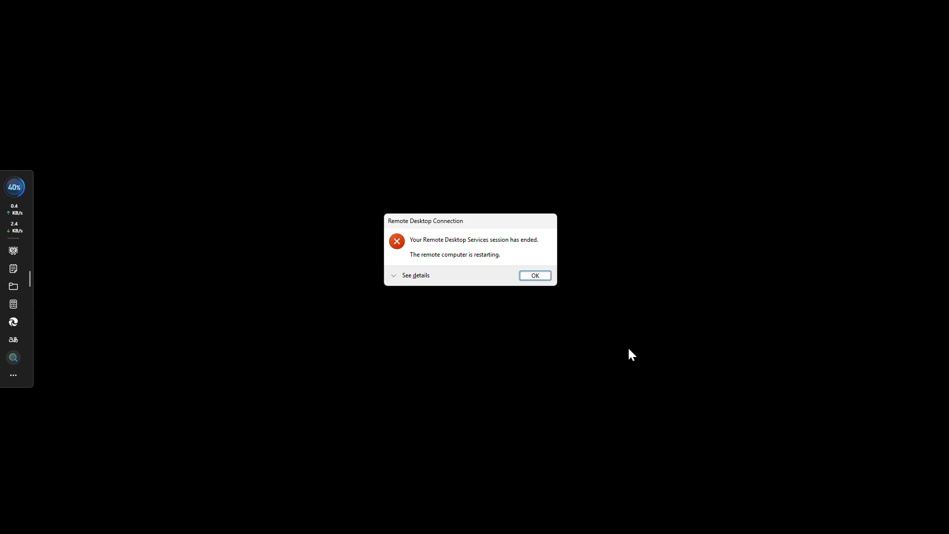
Acknowledge the Remote Desktop Connection session-ended notice
{"action": "key", "text": "Return"}
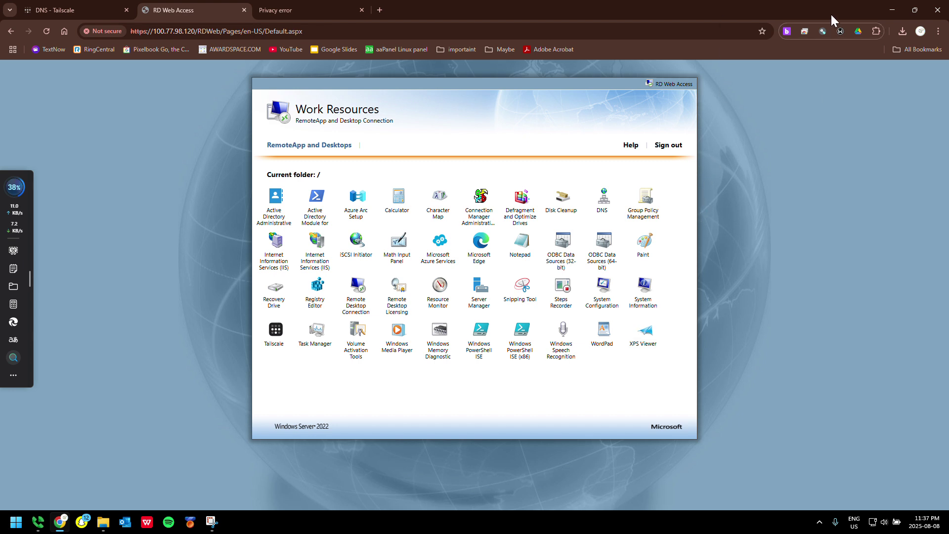
Try launching the Calculator RemoteApp from Work Resources, then cancel the stalled connection
{"action": "left_click_drag", "start_coordinate": [832, 14], "coordinate": [668, 54]}
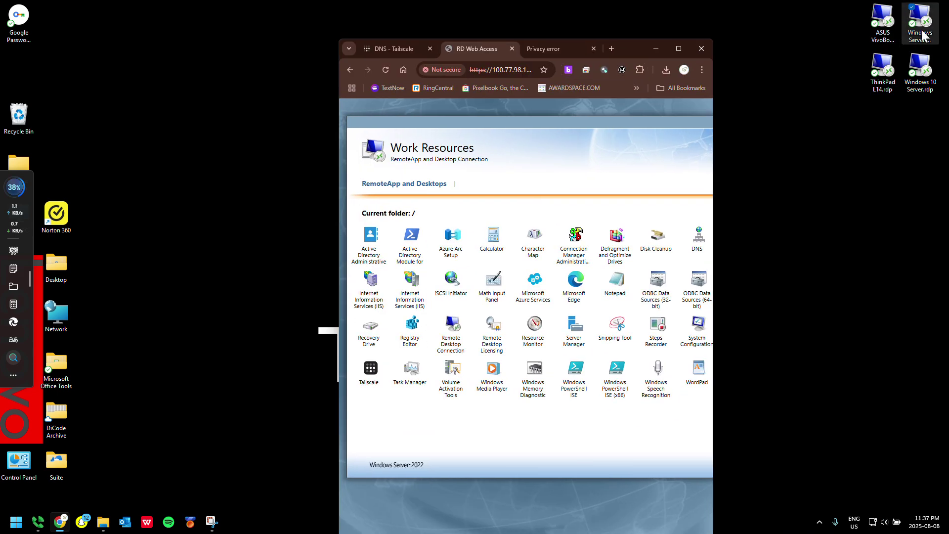
{"action": "left_click", "coordinate": [510, 223]}
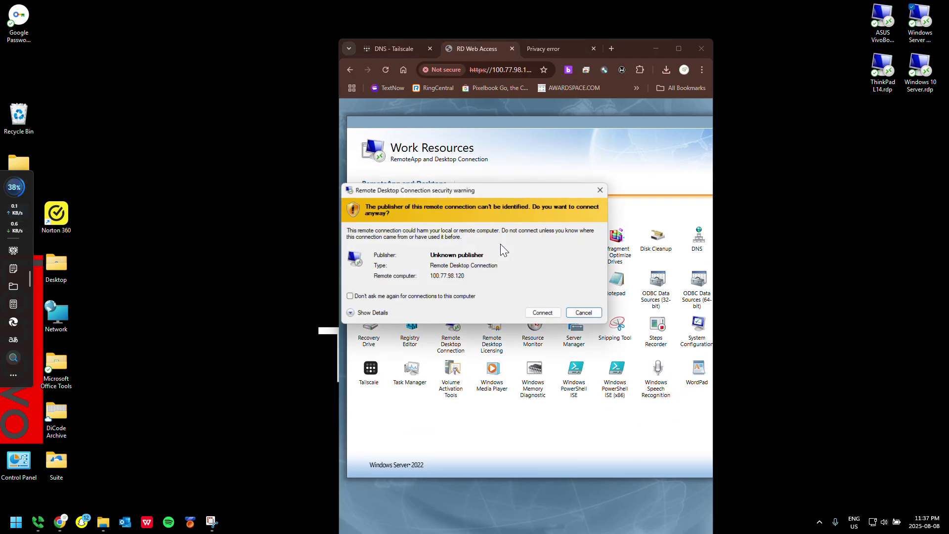
{"action": "left_click", "coordinate": [557, 317]}
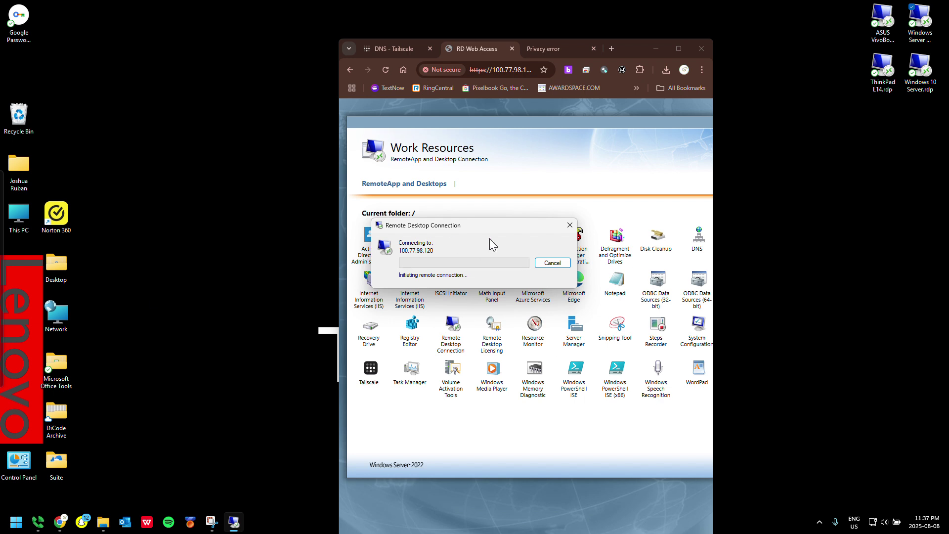
{"action": "left_click", "coordinate": [549, 263]}
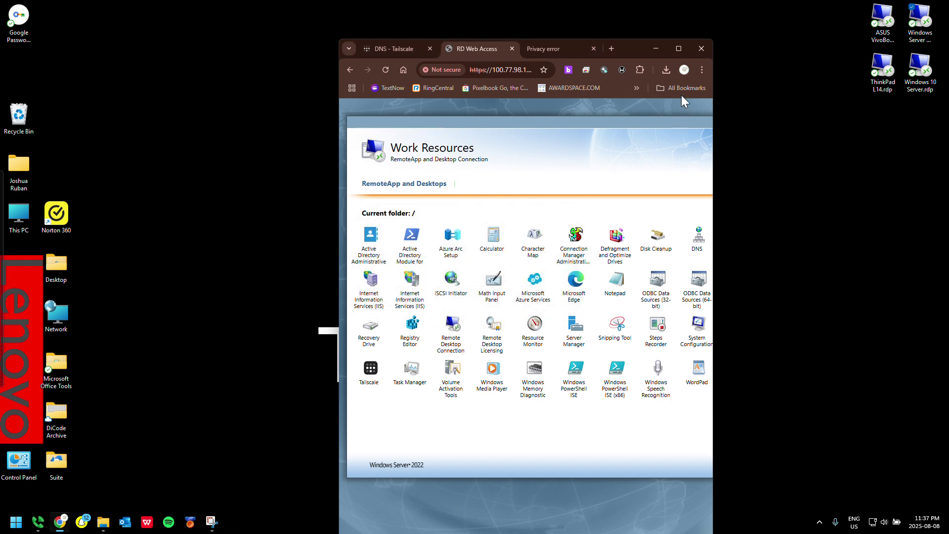
{"action": "left_click", "coordinate": [423, 48]}
Reload the Tailscale Machines list and locate win-poecn5kbdmo, still offline since 11:36 PM EDT
{"action": "left_click", "coordinate": [429, 148]}
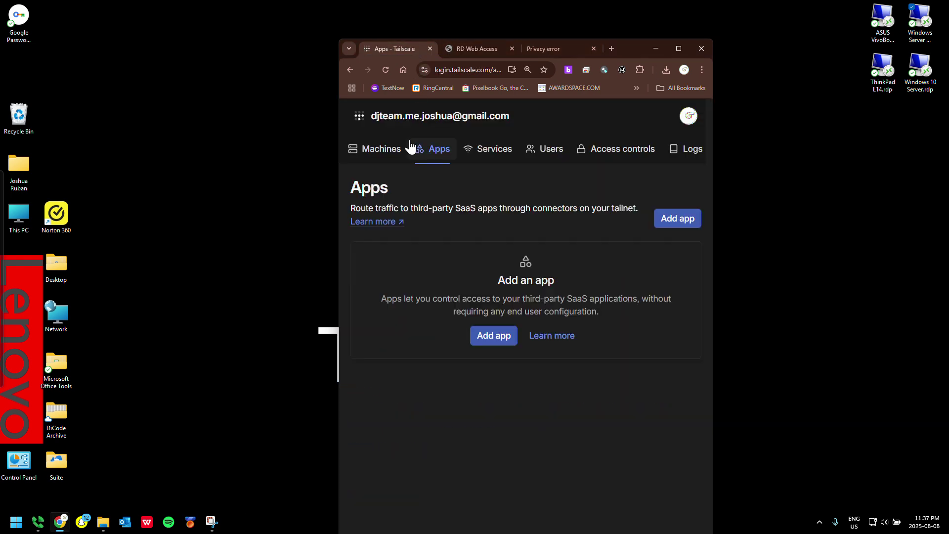
{"action": "left_click", "coordinate": [388, 149]}
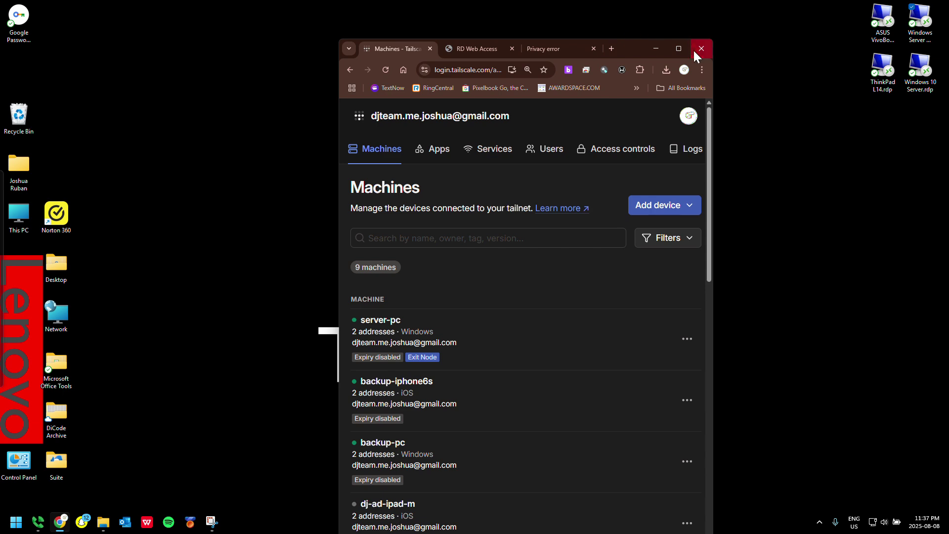
{"action": "scroll", "coordinate": [568, 183], "scroll_direction": "down", "scroll_amount": 10}
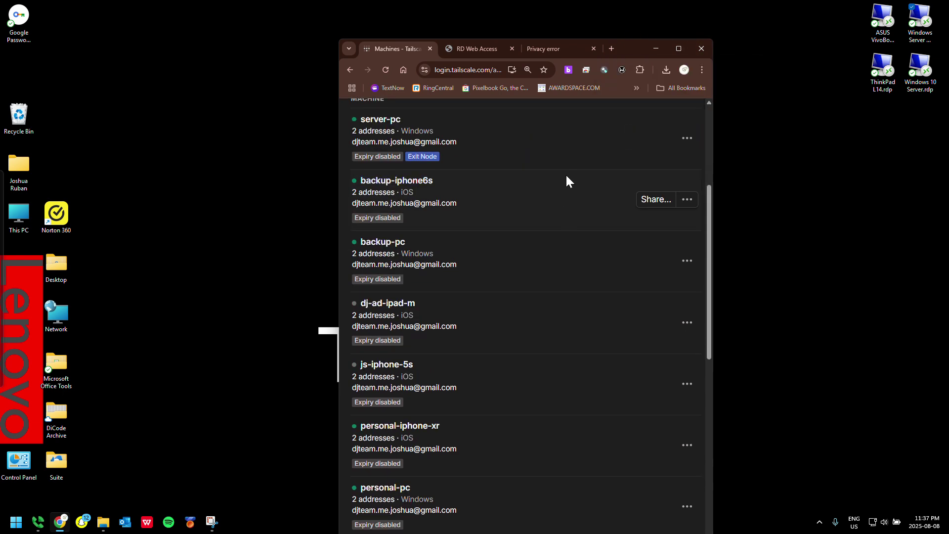
{"action": "left_click", "coordinate": [686, 46]}
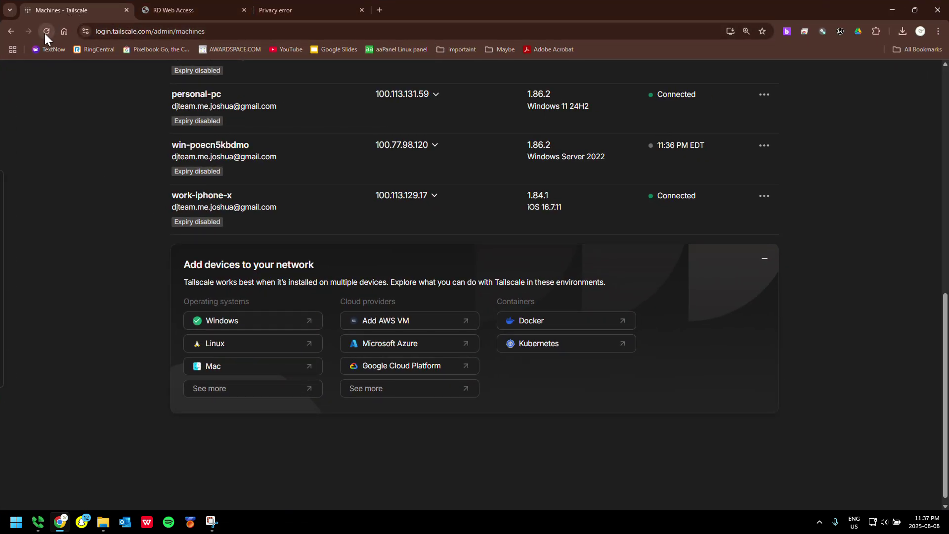
{"action": "left_click", "coordinate": [46, 33]}
{"action": "scroll", "coordinate": [537, 258], "scroll_direction": "down", "scroll_amount": 6}
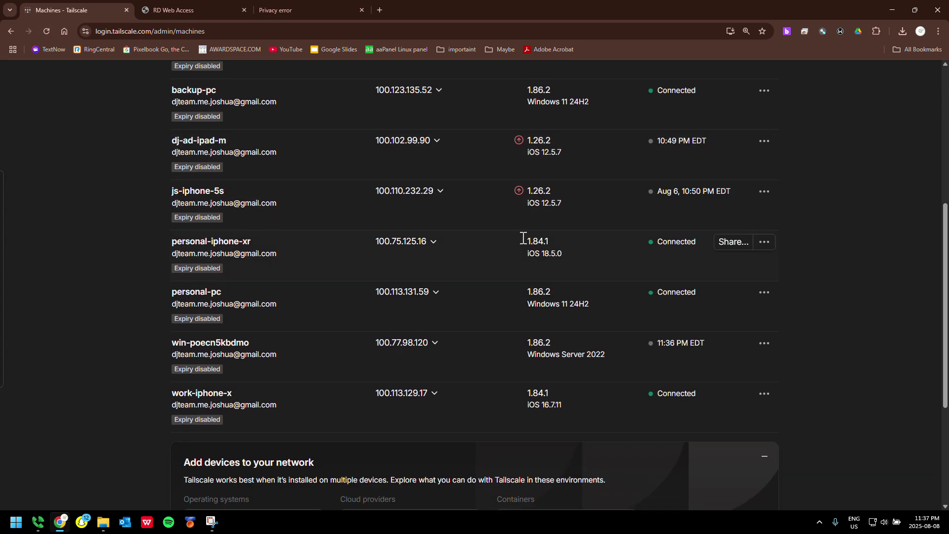
{"action": "key", "text": "F5"}
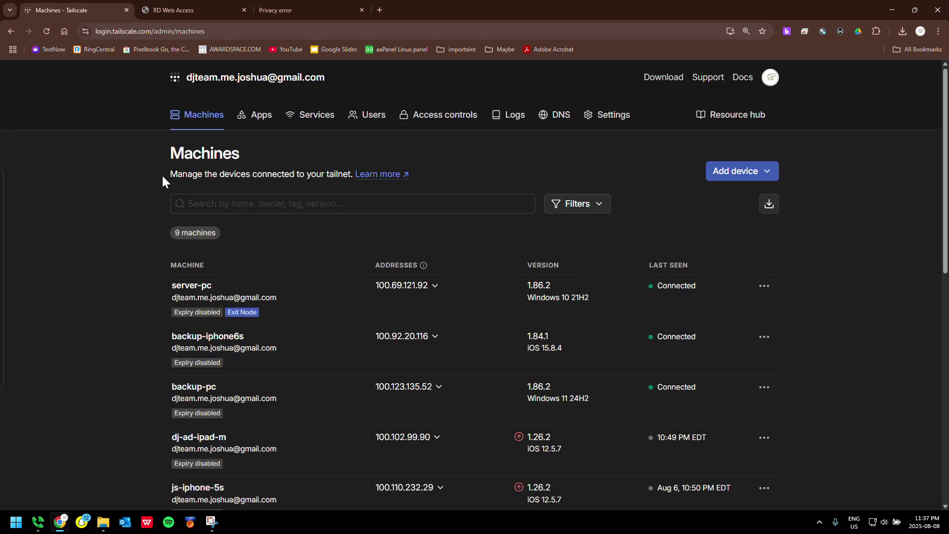
{"action": "scroll", "coordinate": [330, 310], "scroll_direction": "down", "scroll_amount": 4}
{"action": "left_click_drag", "start_coordinate": [603, 453], "coordinate": [556, 453]}
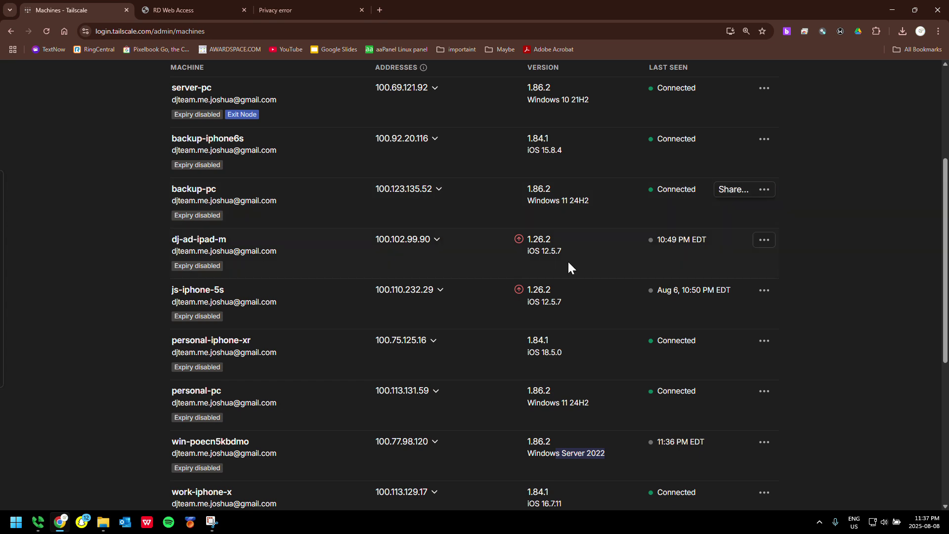
Open the saved backup-pc RDP connection, enter the account password, and accept the untrusted certificate
{"action": "left_click", "coordinate": [892, 11]}
{"action": "double_click", "coordinate": [884, 29]}
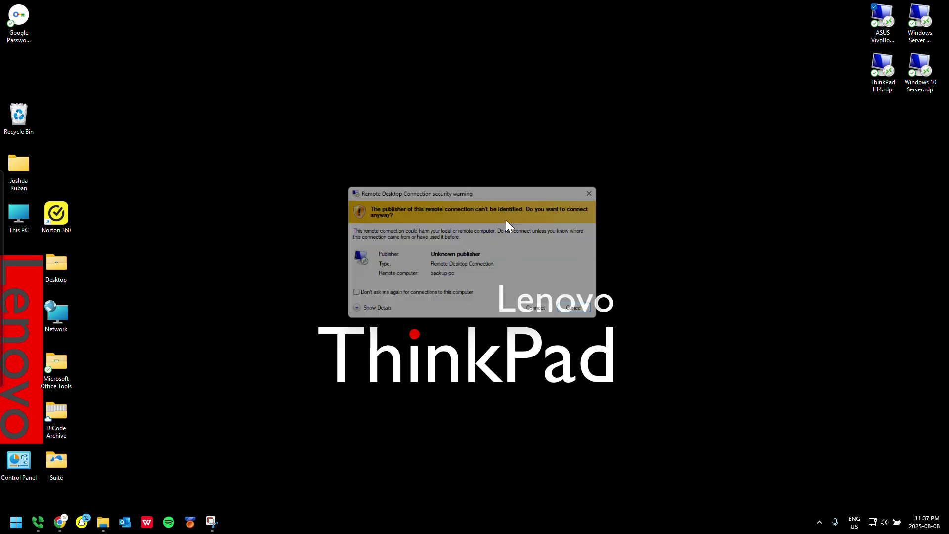
{"action": "left_click", "coordinate": [535, 309]}
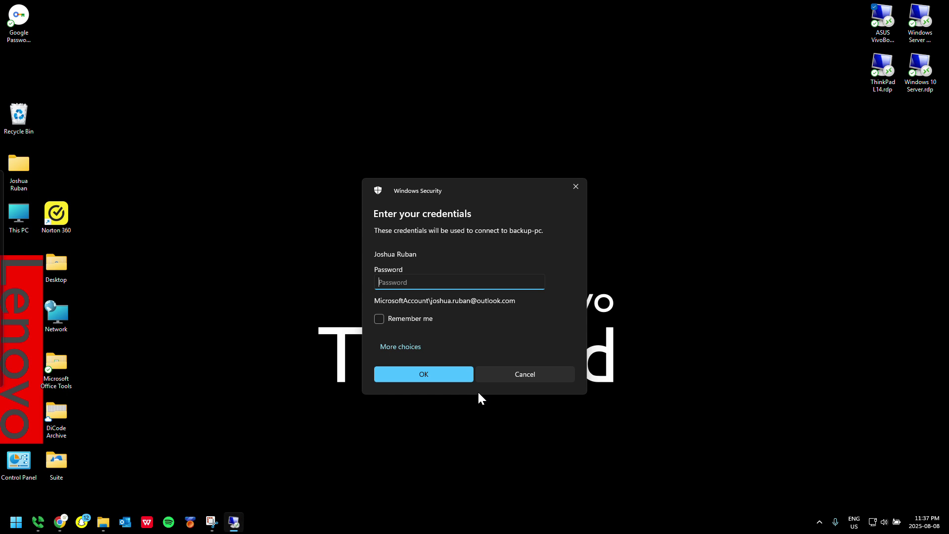
{"action": "type", "text": "********"}
{"action": "key", "text": "Return"}
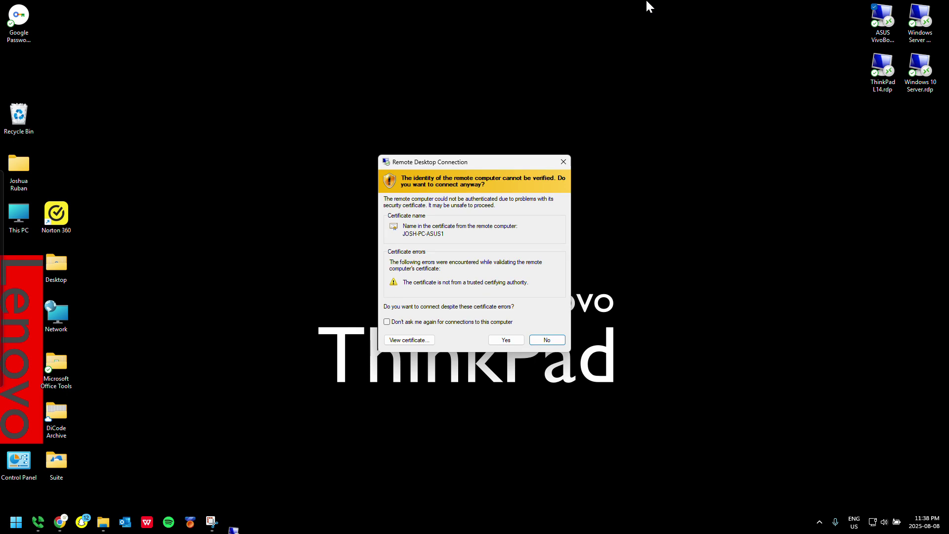
{"action": "left_click", "coordinate": [508, 340]}
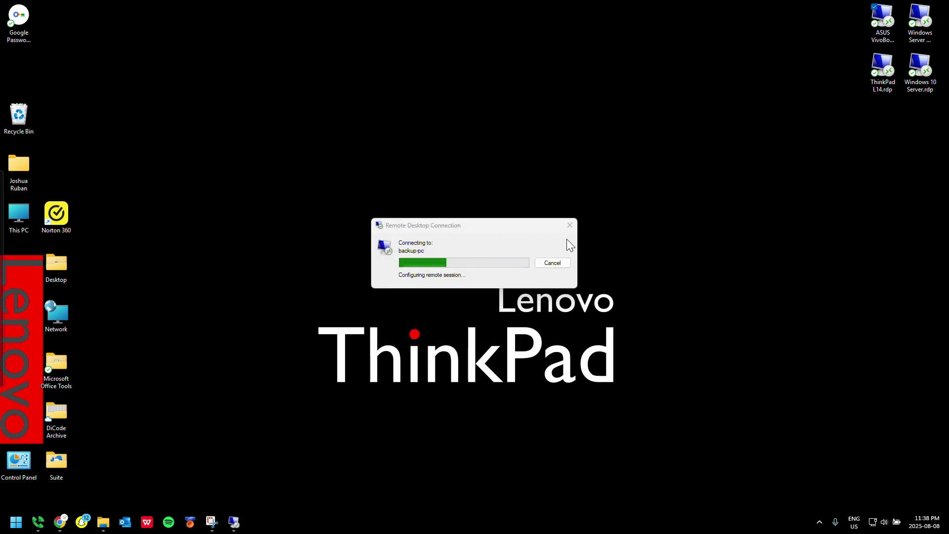
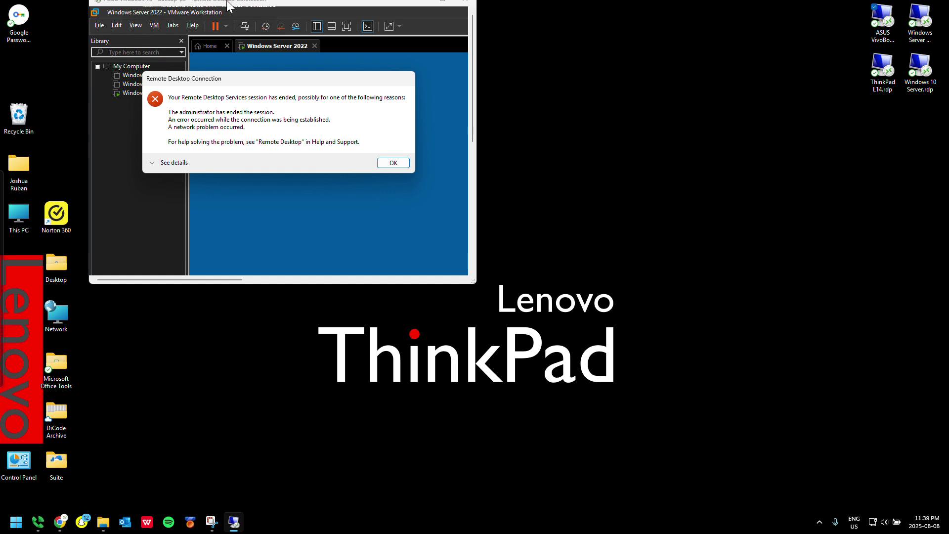
Dismiss the 'session has ended' error and reopen the saved Windows Server connection
{"action": "left_click", "coordinate": [389, 163]}
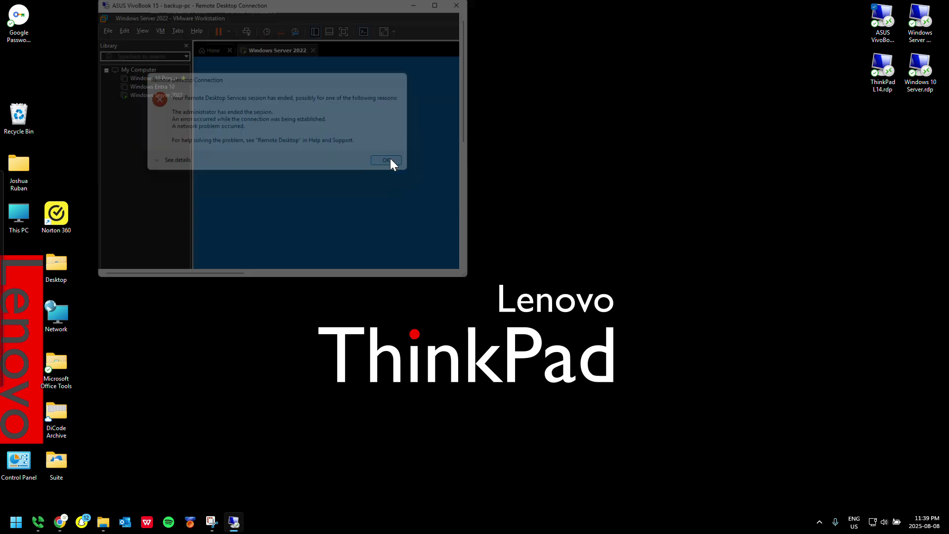
{"action": "double_click", "coordinate": [922, 31]}
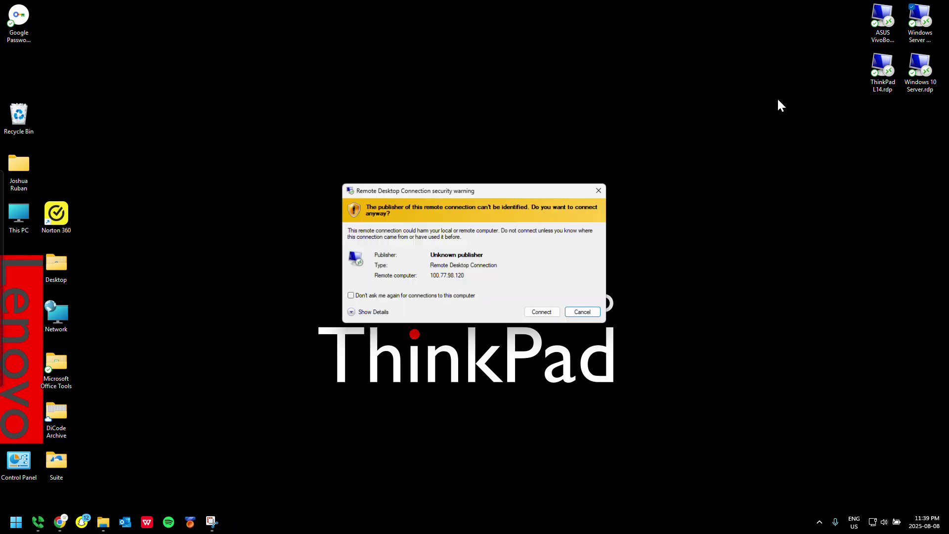
{"action": "left_click", "coordinate": [541, 311]}
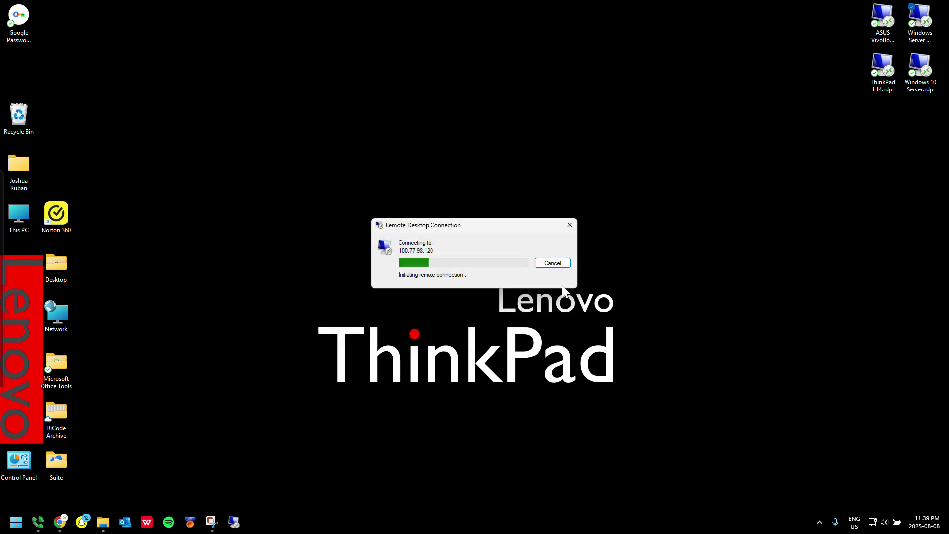
{"action": "left_click", "coordinate": [562, 264]}
{"action": "double_click", "coordinate": [866, 24]}
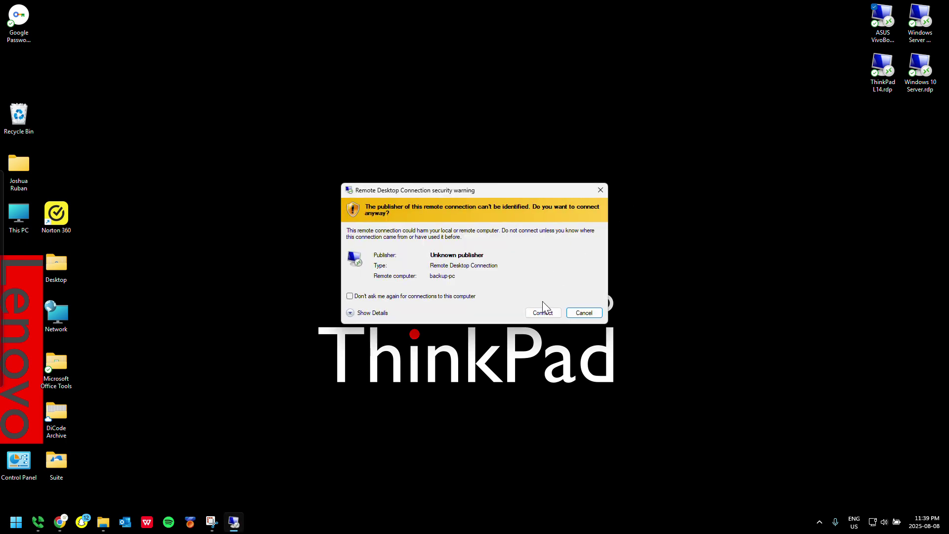
{"action": "left_click", "coordinate": [544, 313]}
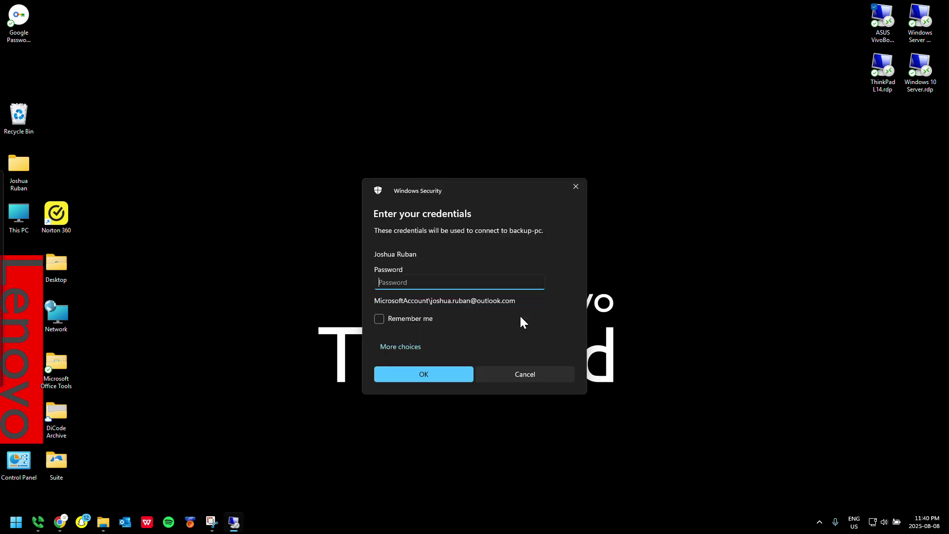
{"action": "left_click", "coordinate": [554, 374]}
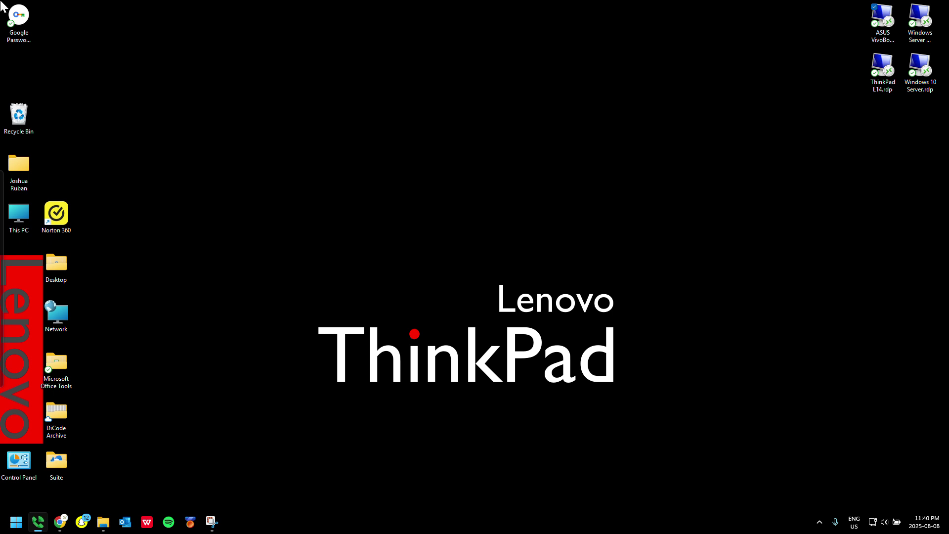
{"action": "mouse_move", "coordinate": [2, 296]}
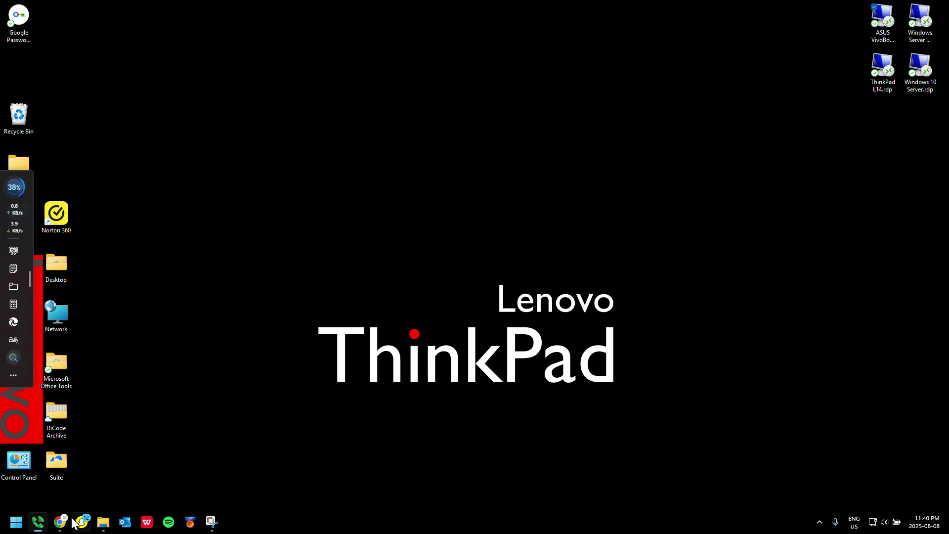
Reload the Tailscale Machines page at 67% zoom until win-poecn5kbdmo shows as Connected
{"action": "left_click", "coordinate": [60, 522]}
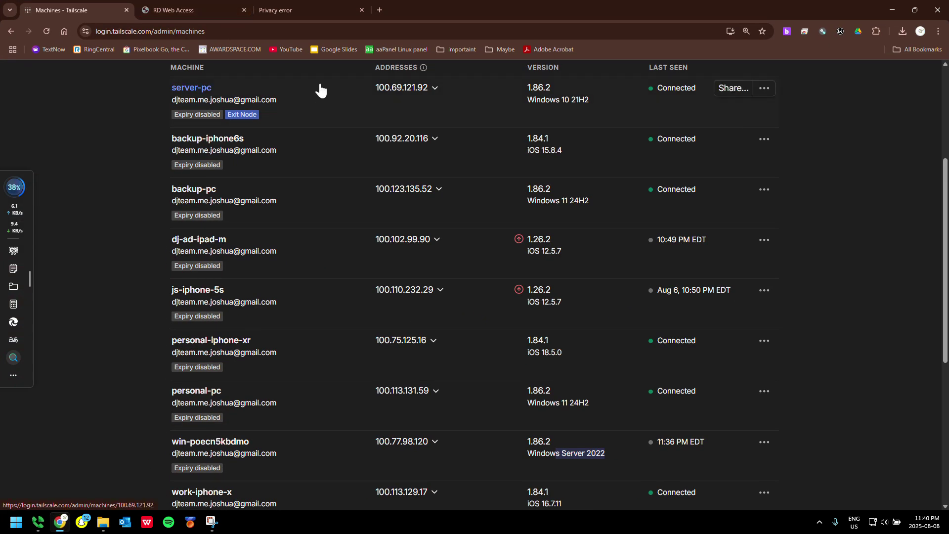
{"action": "key", "text": "ctrl+minus"}
{"action": "key", "text": "ctrl+minus"}
{"action": "key", "text": "ctrl+minus"}
{"action": "key", "text": "ctrl+minus"}
{"action": "key", "text": "ctrl+minus"}
{"action": "key", "text": "ctrl+minus"}
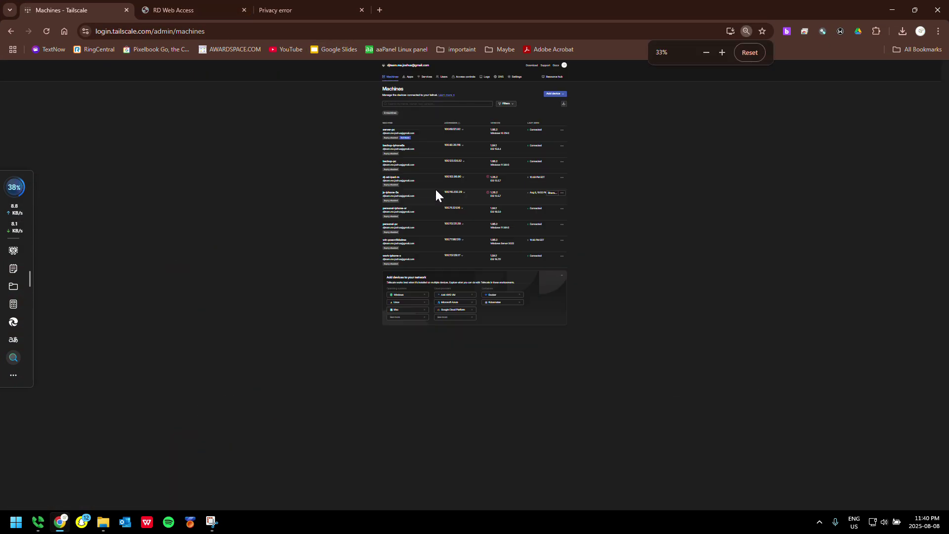
{"action": "key", "text": "ctrl+plus"}
{"action": "key", "text": "ctrl+plus"}
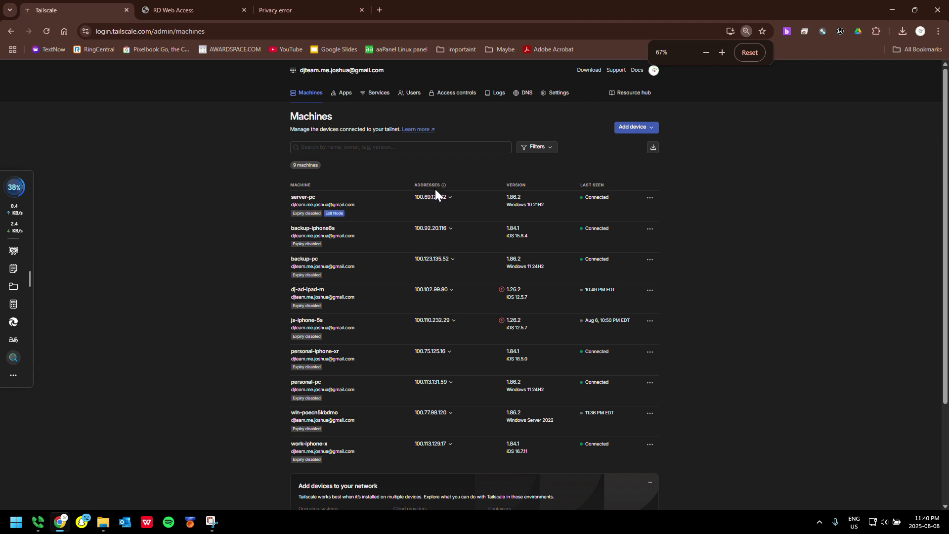
{"action": "key", "text": "F5"}
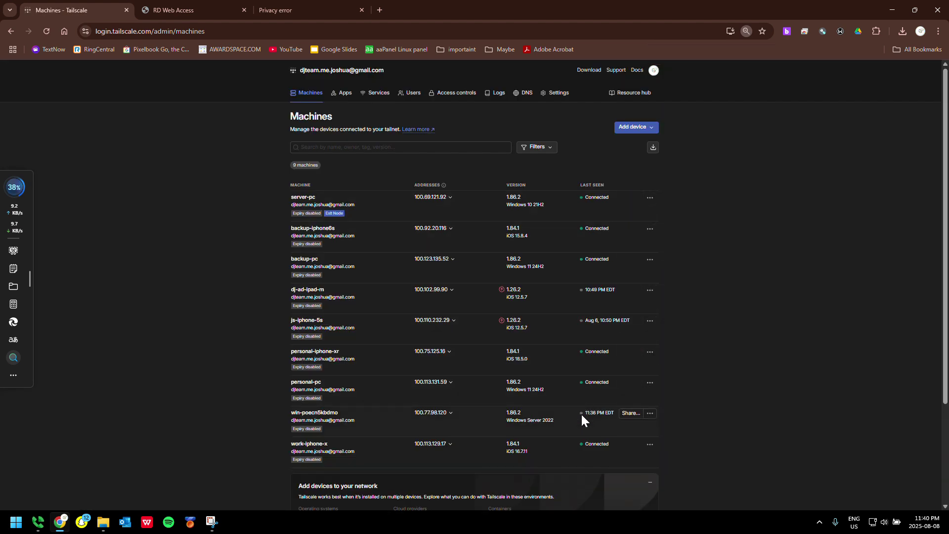
{"action": "left_click_drag", "start_coordinate": [585, 414], "coordinate": [615, 413]}
{"action": "scroll", "coordinate": [680, 369], "scroll_direction": "up", "scroll_amount": 1, "text": "ctrl"}
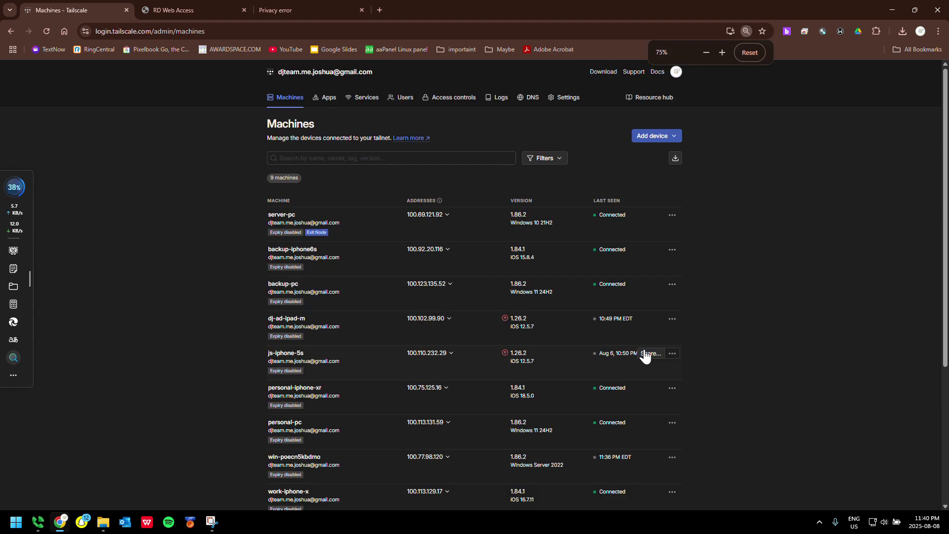
{"action": "key", "text": "F5"}
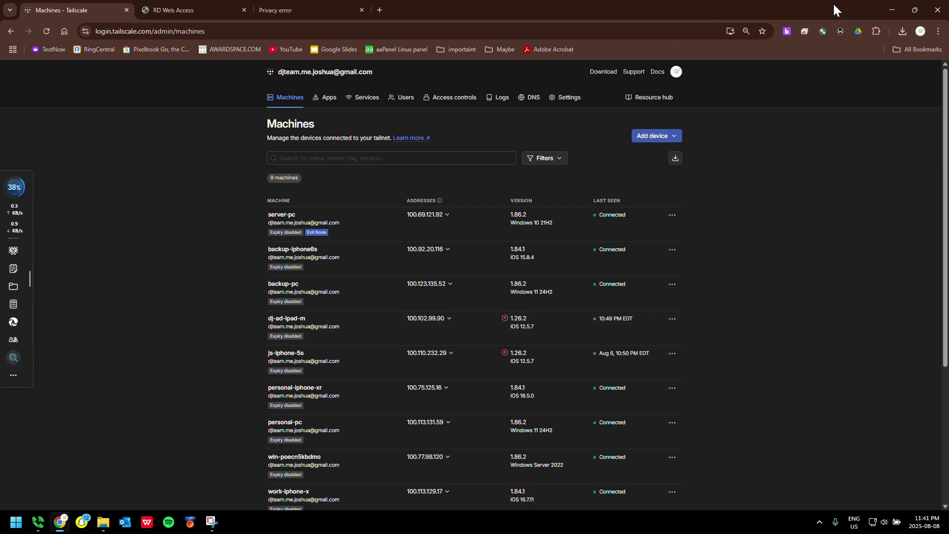
{"action": "left_click", "coordinate": [890, 11]}
{"action": "double_click", "coordinate": [930, 42]}
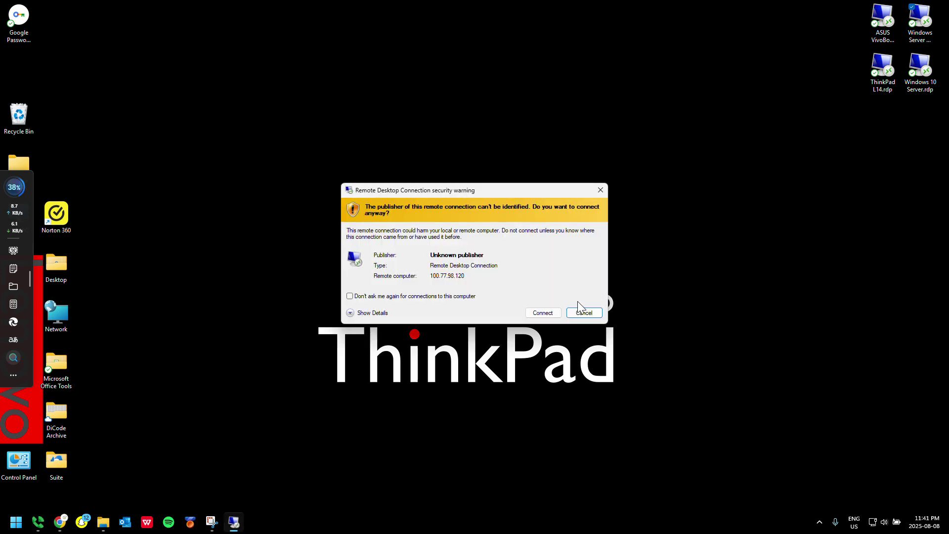
{"action": "left_click", "coordinate": [552, 312]}
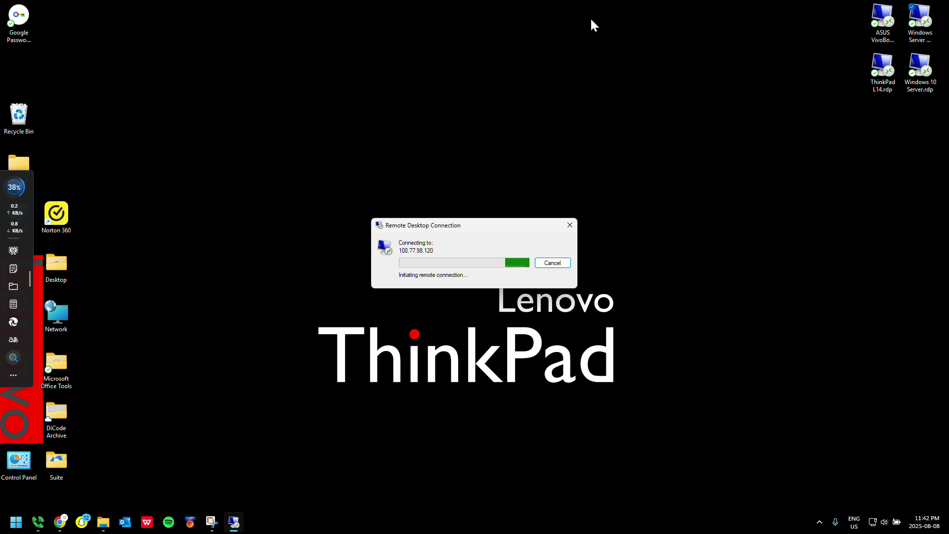
{"action": "left_click", "coordinate": [552, 262]}
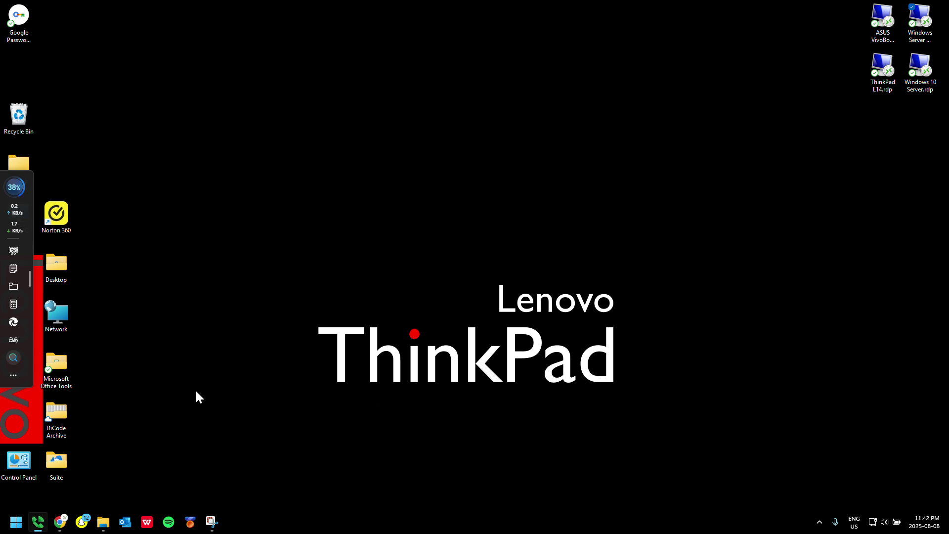
{"action": "left_click", "coordinate": [61, 520]}
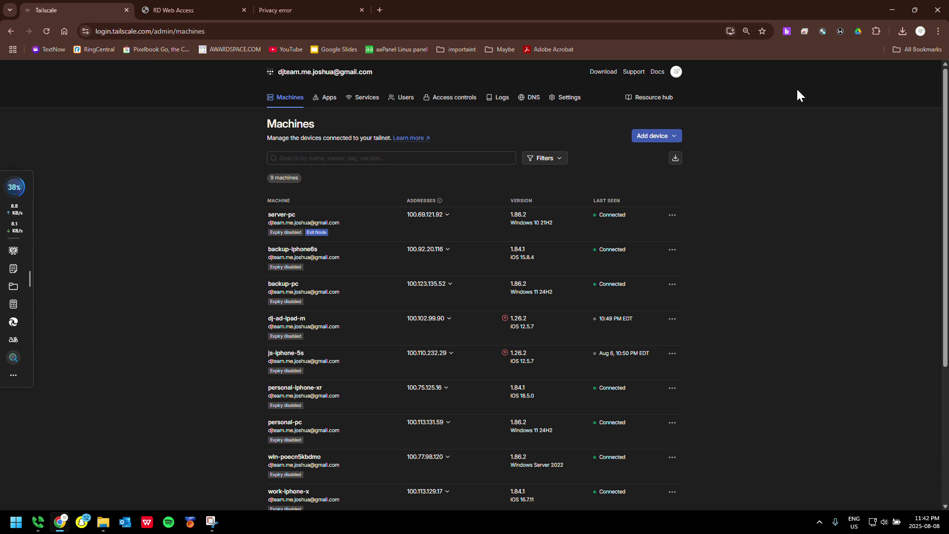
Open win-poecn5kbdmo's details and load its Tailscale IPv4 address 100.77.98.120 in a new tab
{"action": "left_click", "coordinate": [316, 465]}
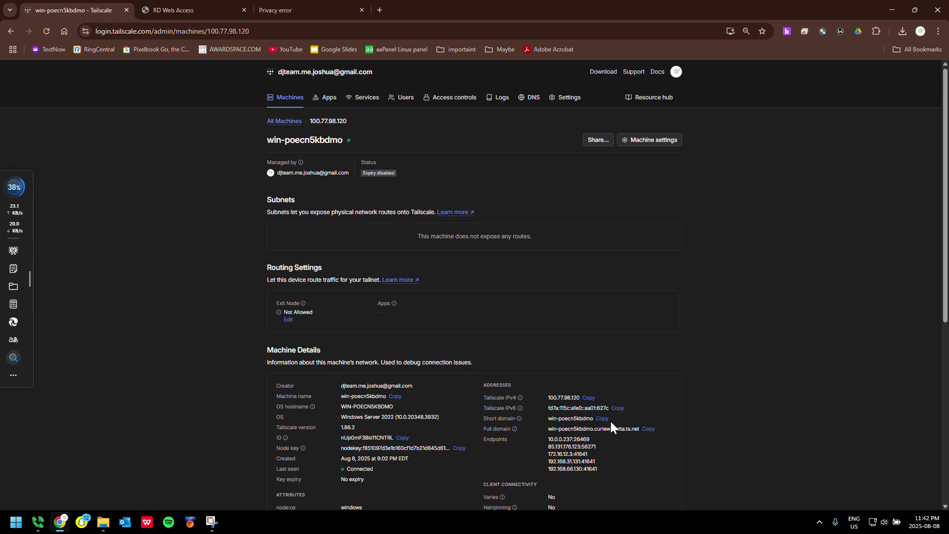
{"action": "left_click", "coordinate": [590, 398]}
{"action": "key", "text": "ctrl+t"}
{"action": "key", "text": "ctrl+v"}
{"action": "key", "text": "Return"}
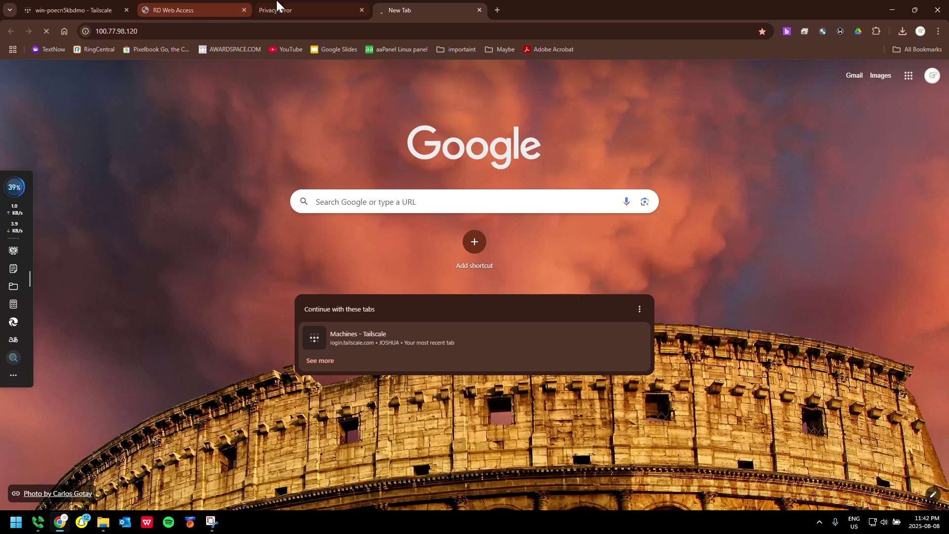
Return to the server's Tailscale details page and scroll down to its Services list
{"action": "left_click", "coordinate": [93, 14]}
{"action": "left_click", "coordinate": [152, 5]}
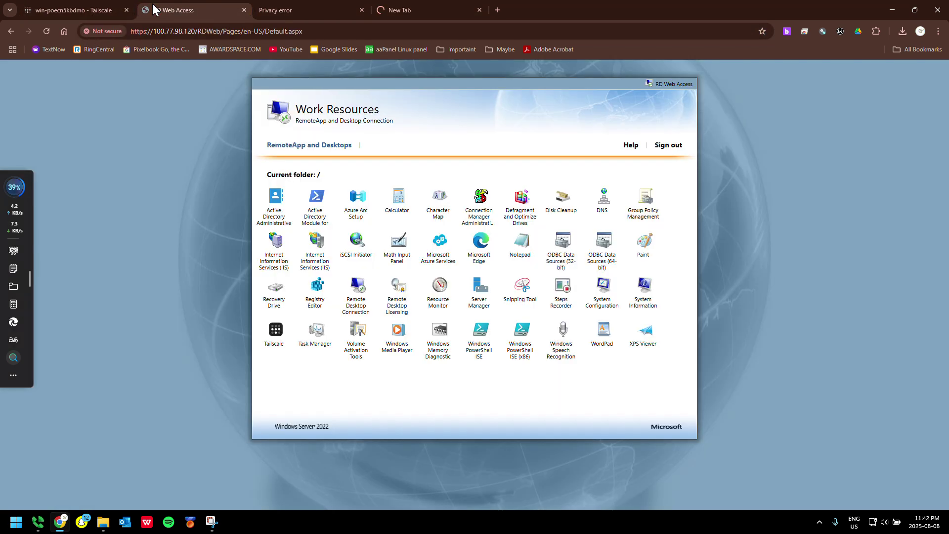
{"action": "left_click", "coordinate": [399, 6]}
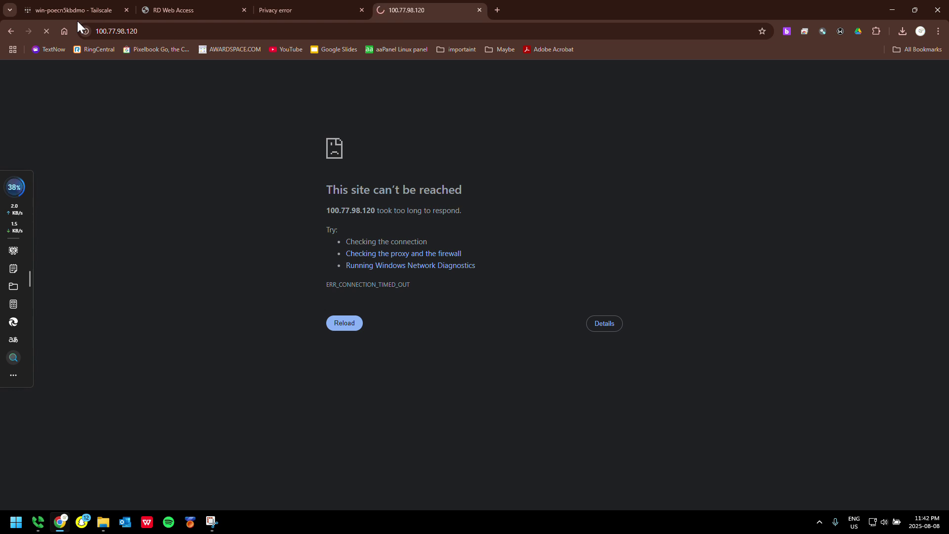
{"action": "left_click", "coordinate": [75, 19]}
{"action": "scroll", "coordinate": [336, 316], "scroll_direction": "down", "scroll_amount": 4}
{"action": "scroll", "coordinate": [529, 360], "scroll_direction": "down", "scroll_amount": 3}
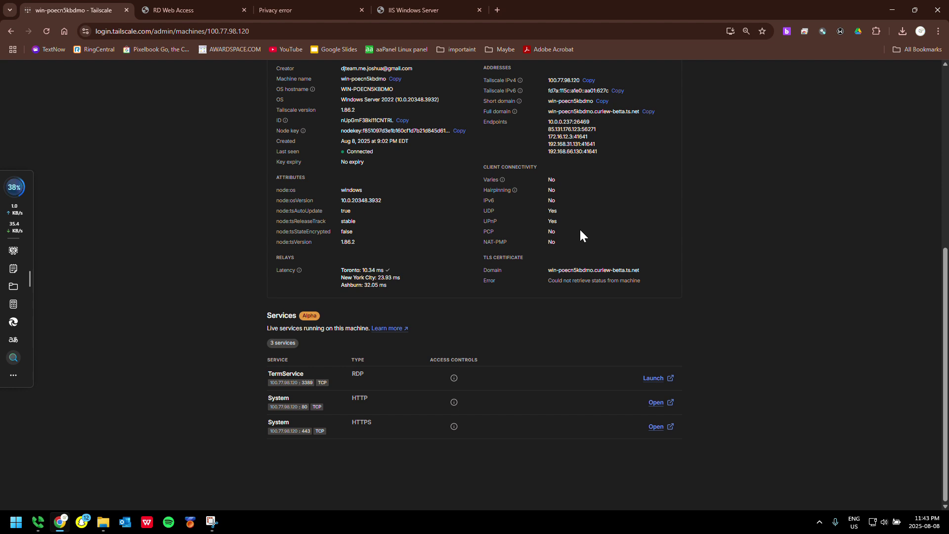
Reconnect to backup-pc, entering the account password and accepting the untrusted certificate
{"action": "left_click", "coordinate": [892, 10]}
{"action": "double_click", "coordinate": [889, 24]}
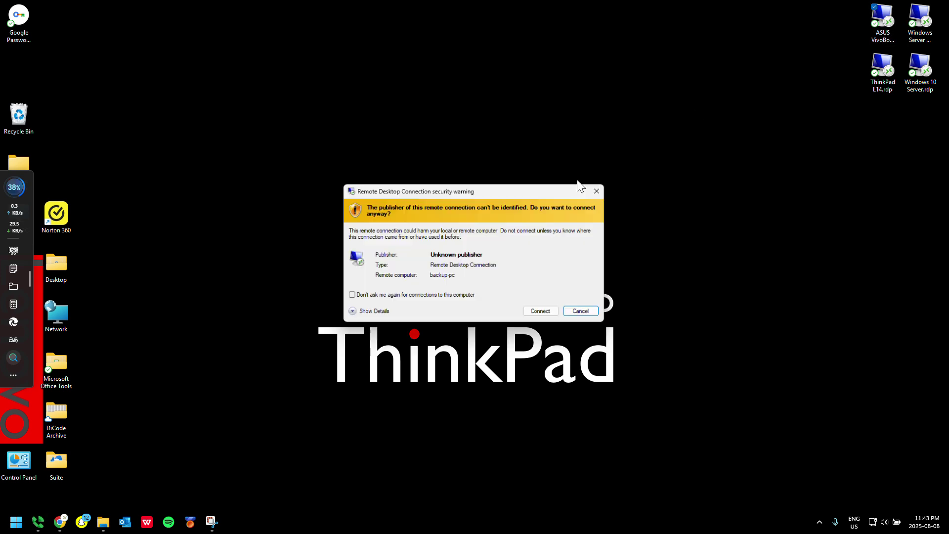
{"action": "left_click", "coordinate": [544, 310]}
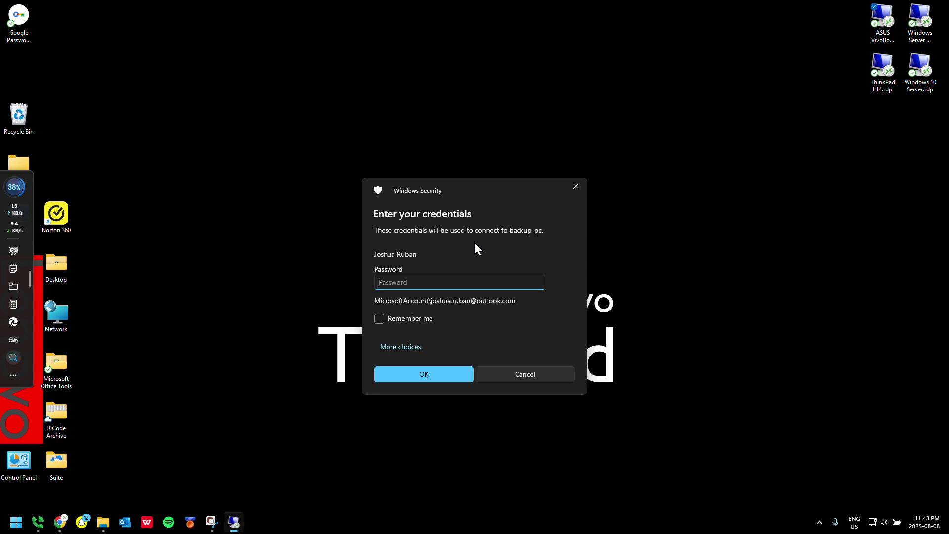
{"action": "type", "text": "••••••••"}
{"action": "key", "text": "Return"}
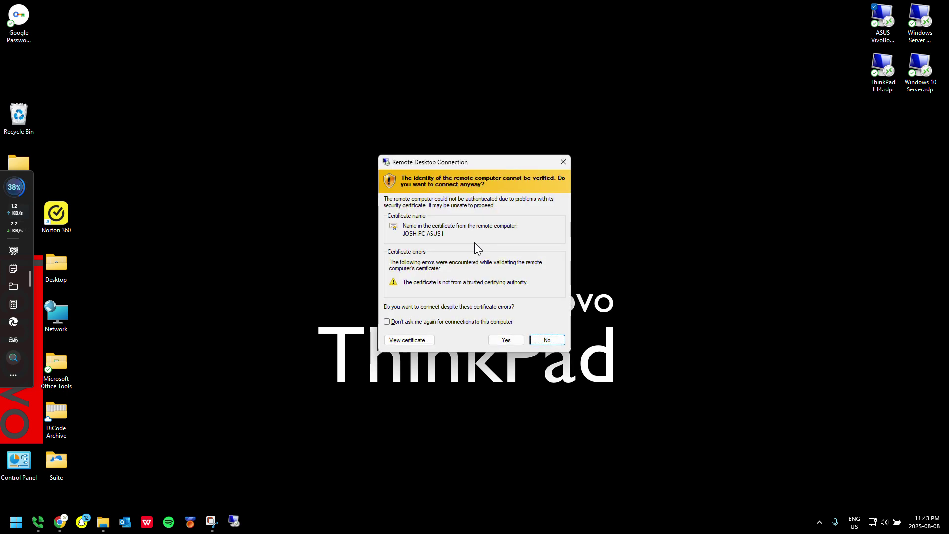
{"action": "key", "text": "Left"}
{"action": "key", "text": "Return"}
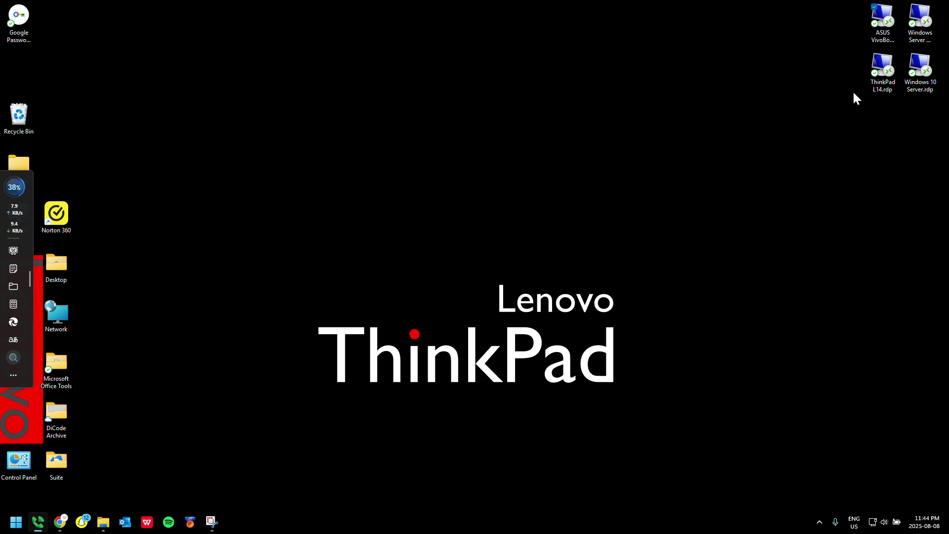
{"action": "double_click", "coordinate": [870, 81]}
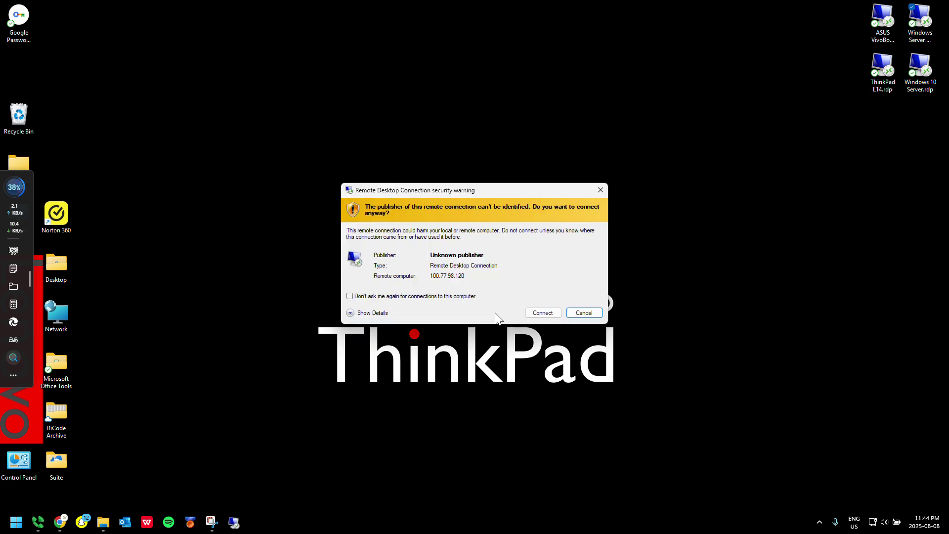
Sign in to the Windows Server at 100.77.98.120 with its password and trust its certificate
{"action": "left_click", "coordinate": [543, 312]}
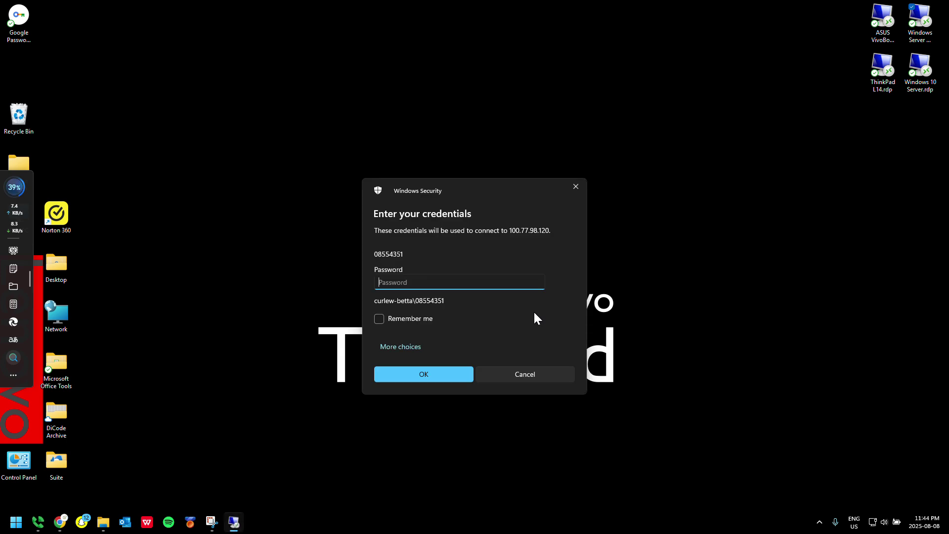
{"action": "type", "text": "•••••••••••"}
{"action": "key", "text": "Return"}
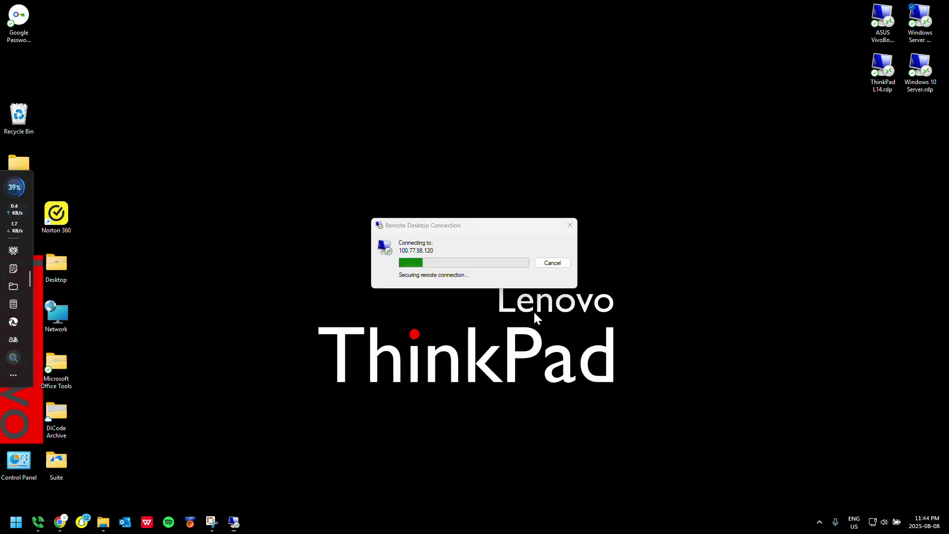
{"action": "key", "text": "Left"}
{"action": "key", "text": "Return"}
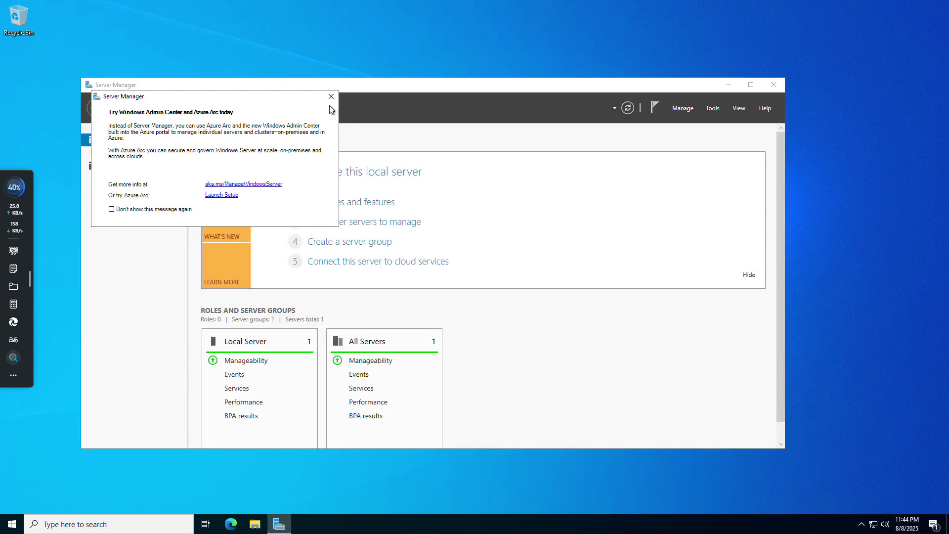
Dismiss the Windows Admin Center notice, view the AD DS page, then close Server Manager
{"action": "left_click", "coordinate": [331, 97]}
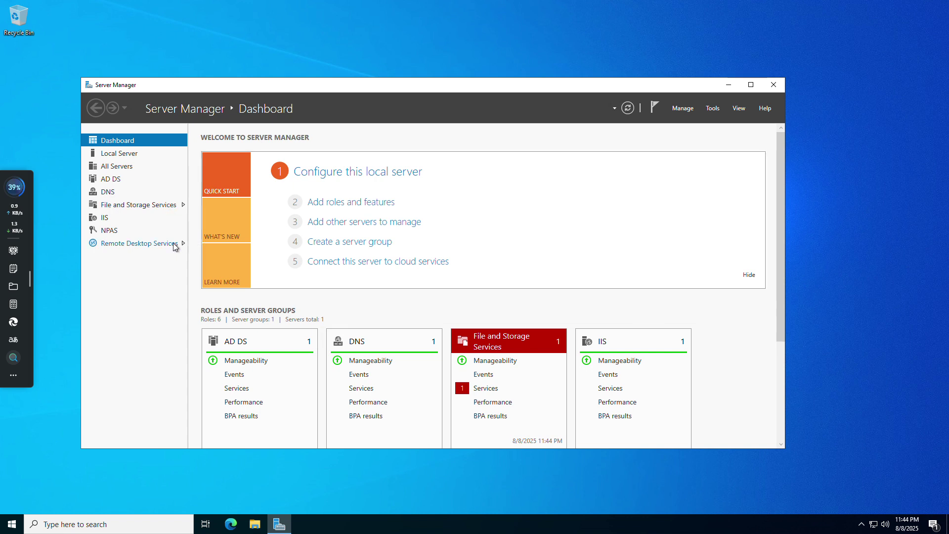
{"action": "left_click", "coordinate": [114, 181]}
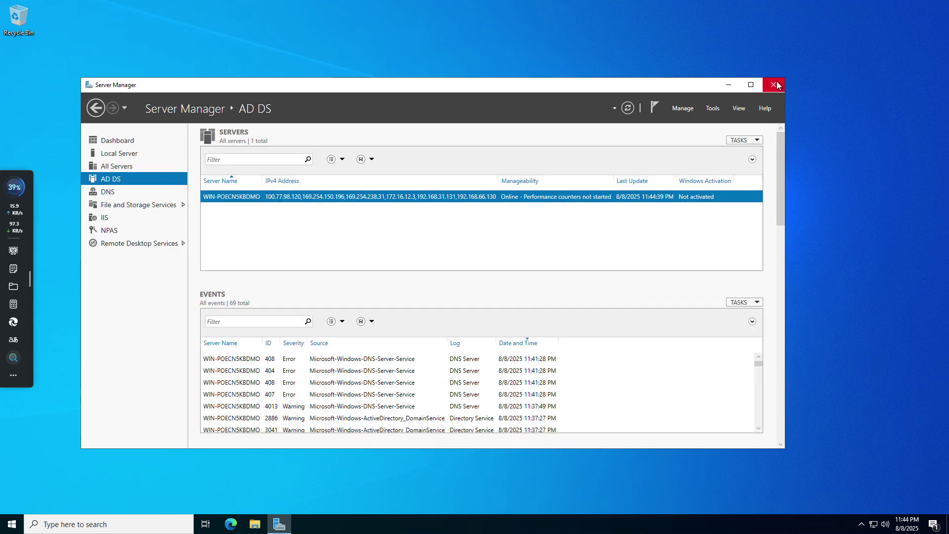
{"action": "left_click", "coordinate": [774, 85]}
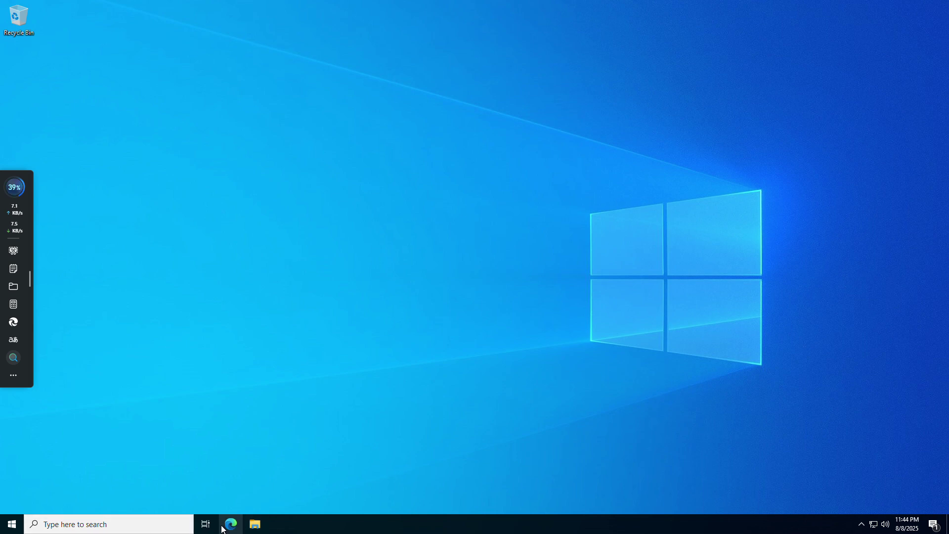
Open File Explorer and search 'local us' to launch Edit local users and groups
{"action": "key", "text": "super+e"}
{"action": "left_click", "coordinate": [178, 528]}
{"action": "type", "text": "local"}
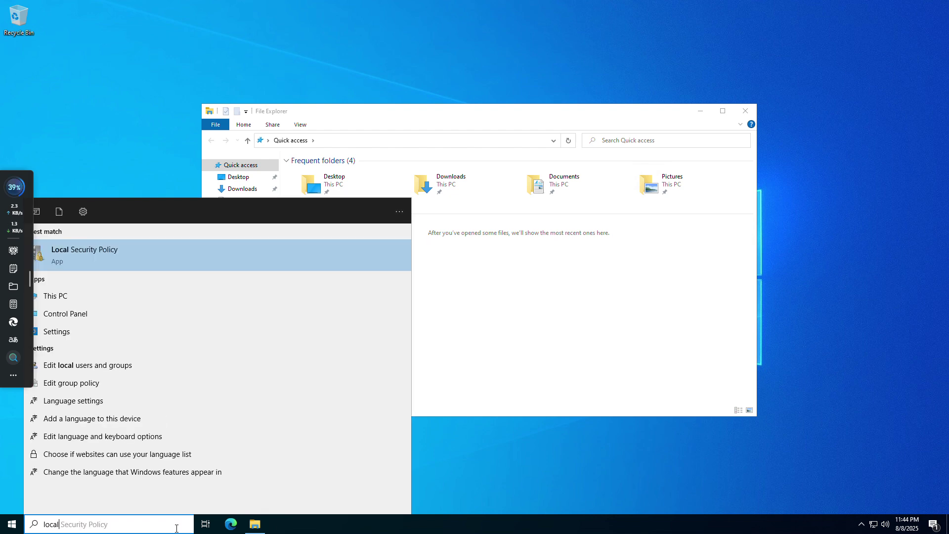
{"action": "type", "text": " us"}
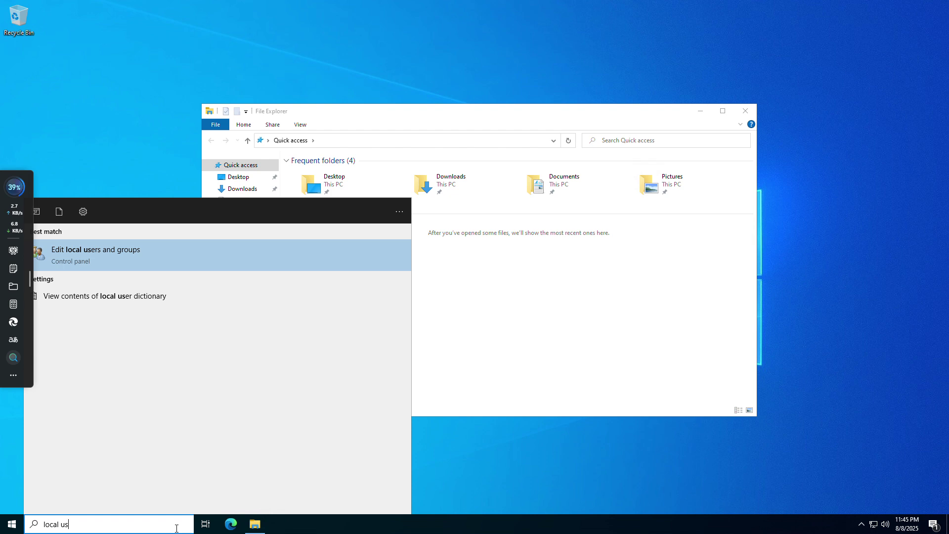
{"action": "key", "text": "Return"}
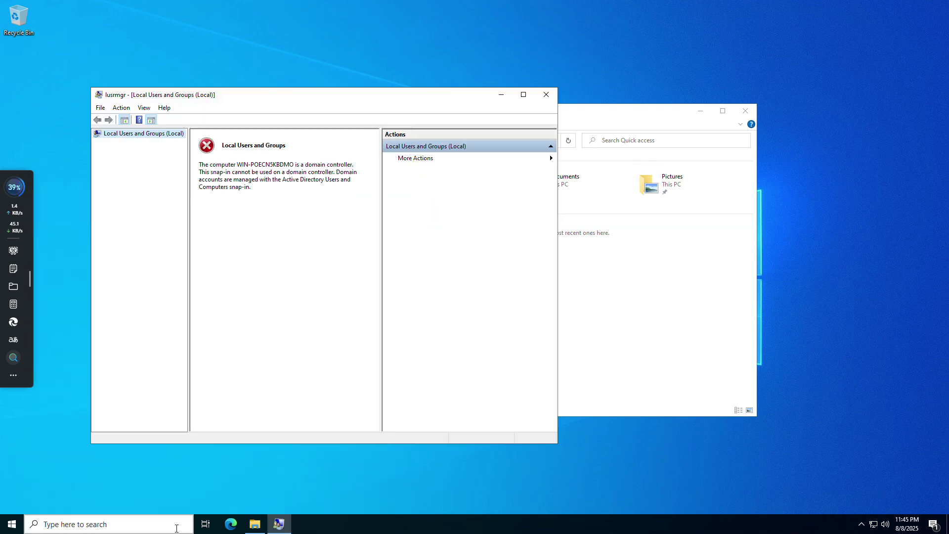
Close Local Users and Groups, open Computer Management's Shared Folders > Shares, and show This PC
{"action": "left_click", "coordinate": [546, 95]}
{"action": "key", "text": "super"}
{"action": "type", "text": "comp"}
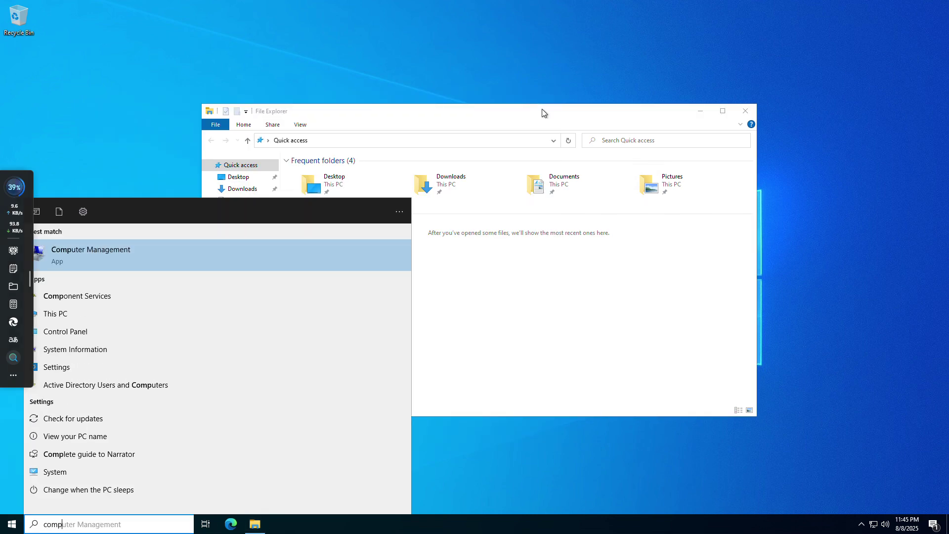
{"action": "left_click", "coordinate": [542, 109]}
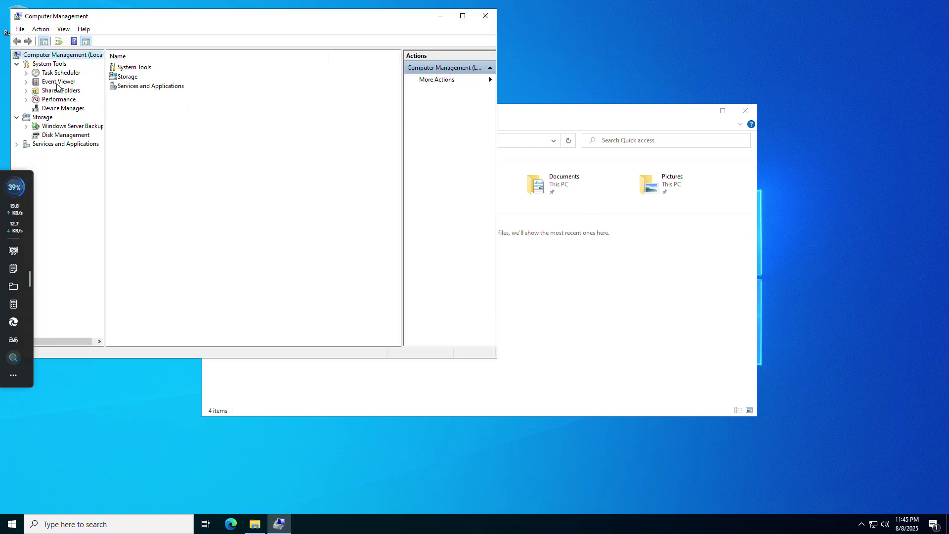
{"action": "double_click", "coordinate": [58, 90]}
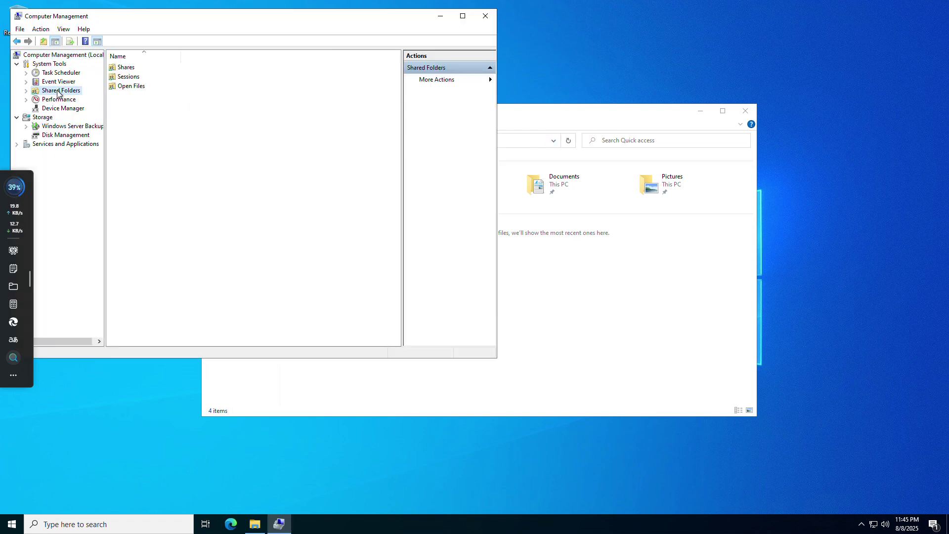
{"action": "left_click", "coordinate": [132, 72]}
{"action": "double_click", "coordinate": [132, 72]}
{"action": "left_click", "coordinate": [612, 297]}
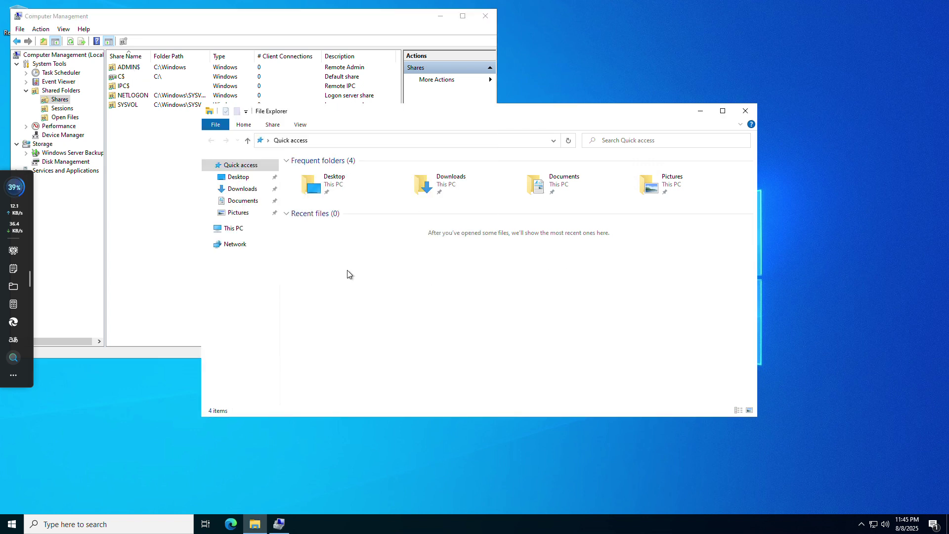
{"action": "left_click", "coordinate": [216, 229]}
In Local Disk (C:), add a new folder and name it 'File Share'
{"action": "double_click", "coordinate": [331, 279]}
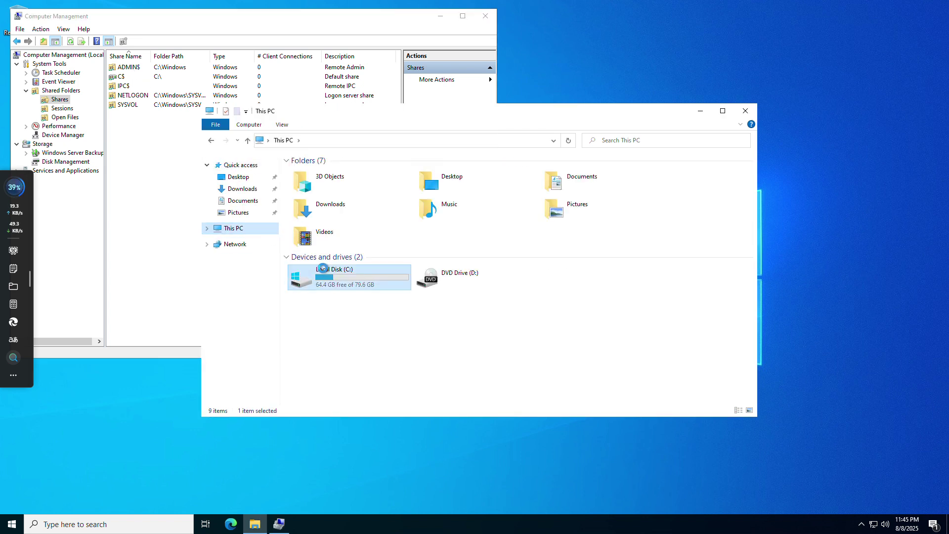
{"action": "right_click", "coordinate": [331, 290]}
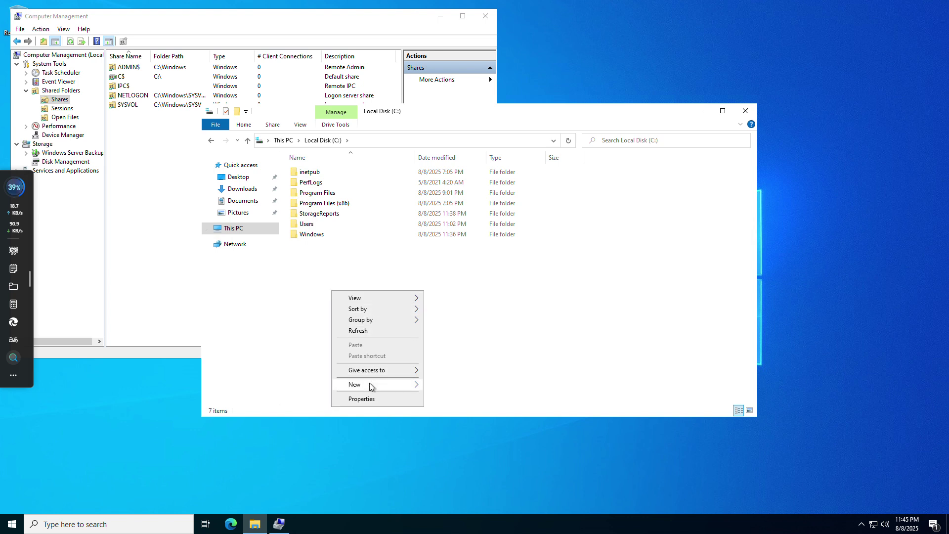
{"action": "mouse_move", "coordinate": [369, 384]}
{"action": "left_click", "coordinate": [435, 387]}
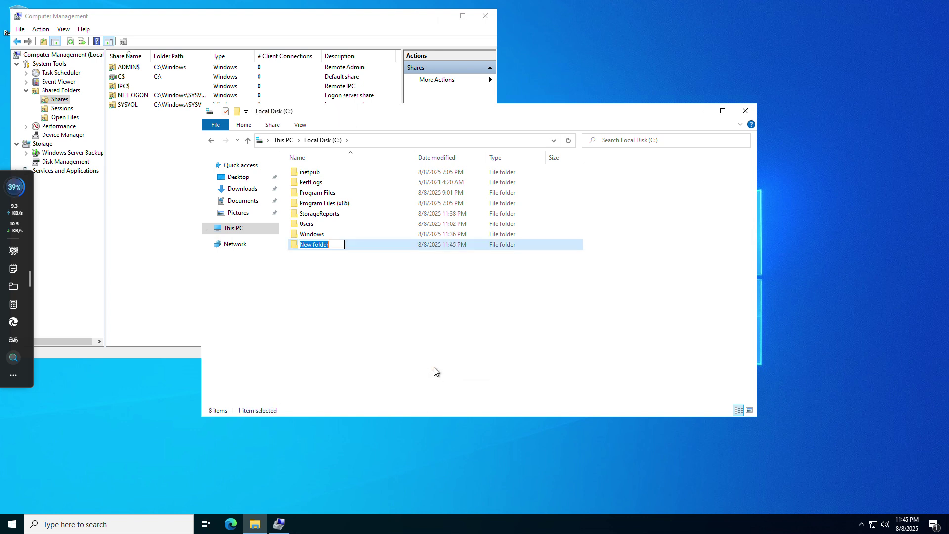
{"action": "type", "text": "Fil"}
{"action": "key", "text": "BackSpace"}
{"action": "key", "text": "BackSpace"}
{"action": "type", "text": "ile Share"}
{"action": "key", "text": "Return"}
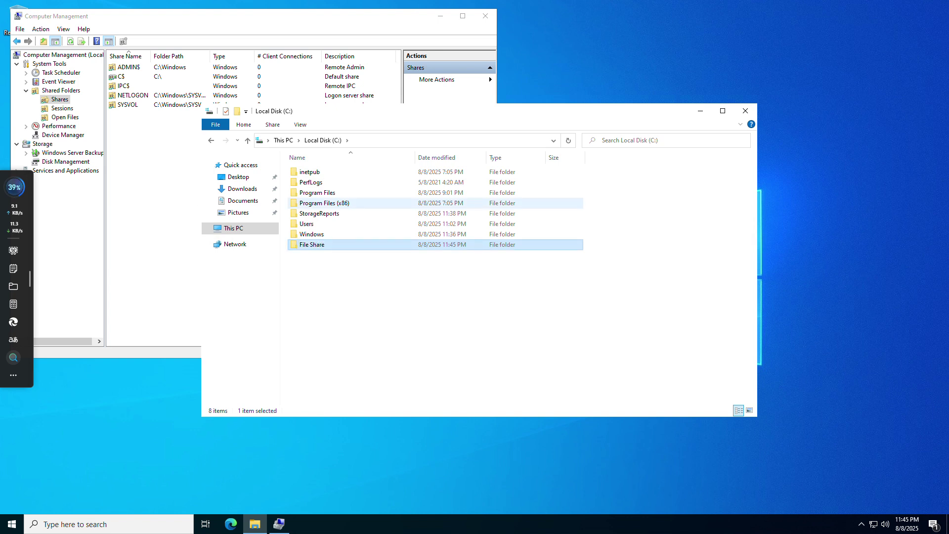
Start the Create A Shared Folder Wizard and select C:\File Share as the folder to share
{"action": "right_click", "coordinate": [134, 151]}
{"action": "left_click", "coordinate": [153, 158]}
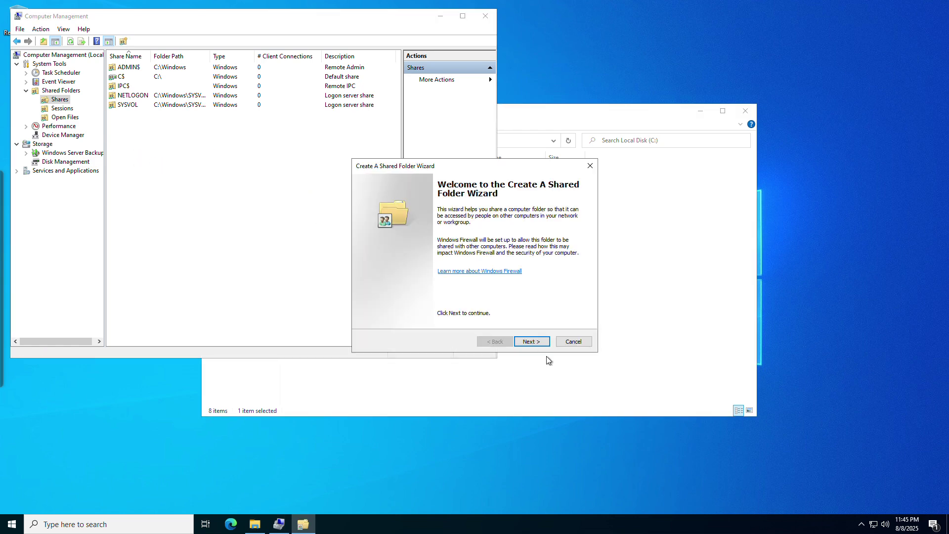
{"action": "left_click", "coordinate": [544, 341]}
{"action": "left_click", "coordinate": [563, 265]}
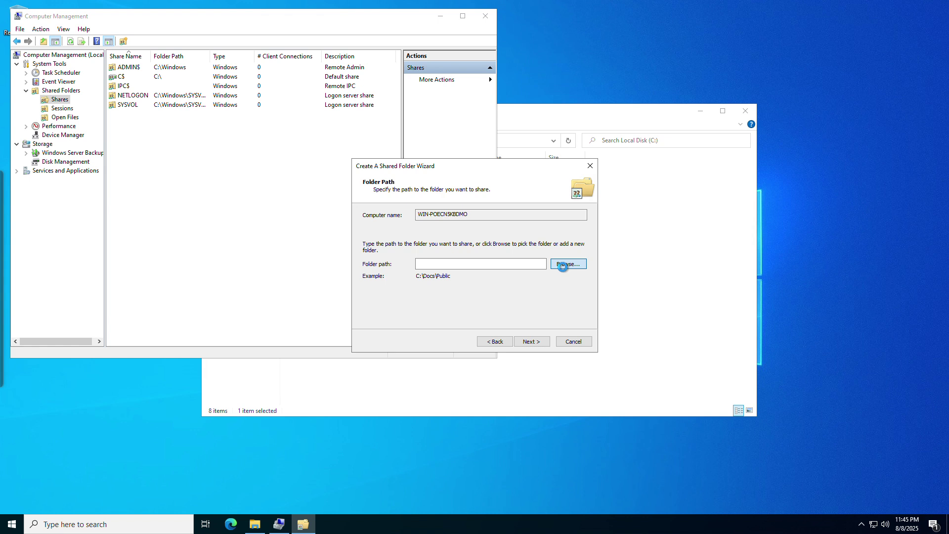
{"action": "double_click", "coordinate": [430, 290]}
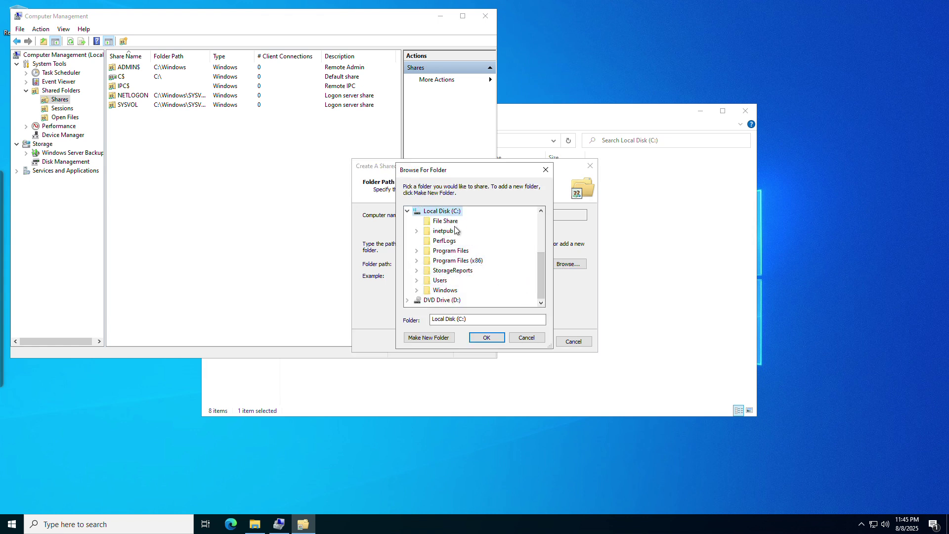
{"action": "left_click", "coordinate": [447, 221]}
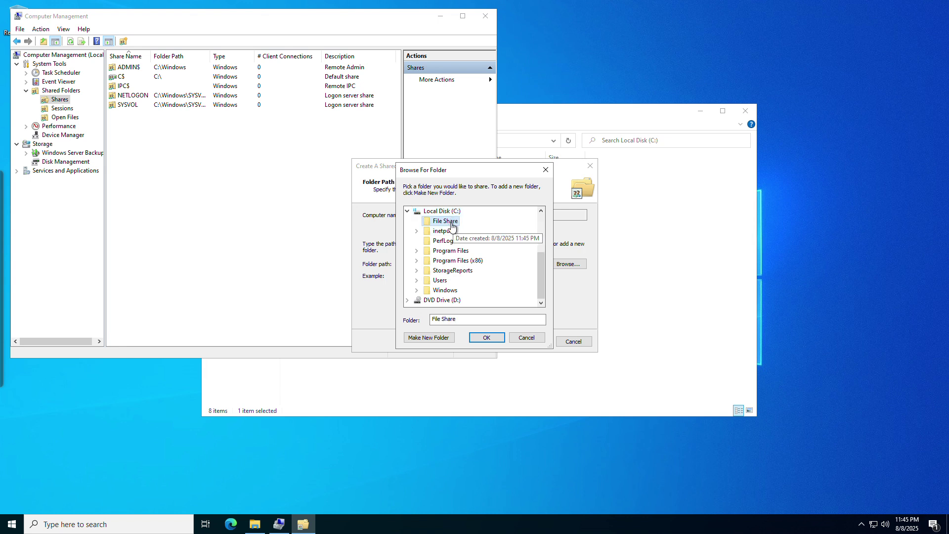
{"action": "left_click", "coordinate": [479, 338]}
{"action": "left_click", "coordinate": [534, 341]}
{"action": "left_click", "coordinate": [503, 342]}
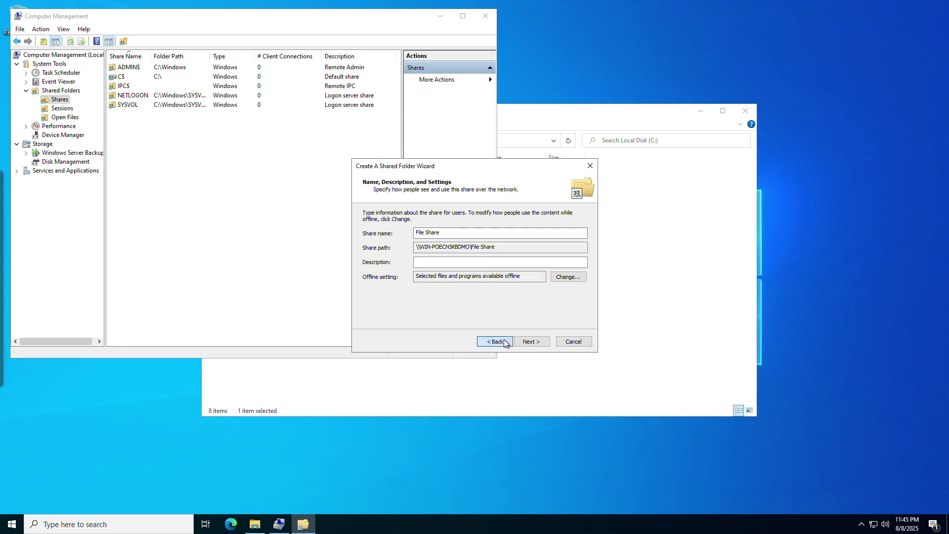
{"action": "left_click", "coordinate": [531, 342]}
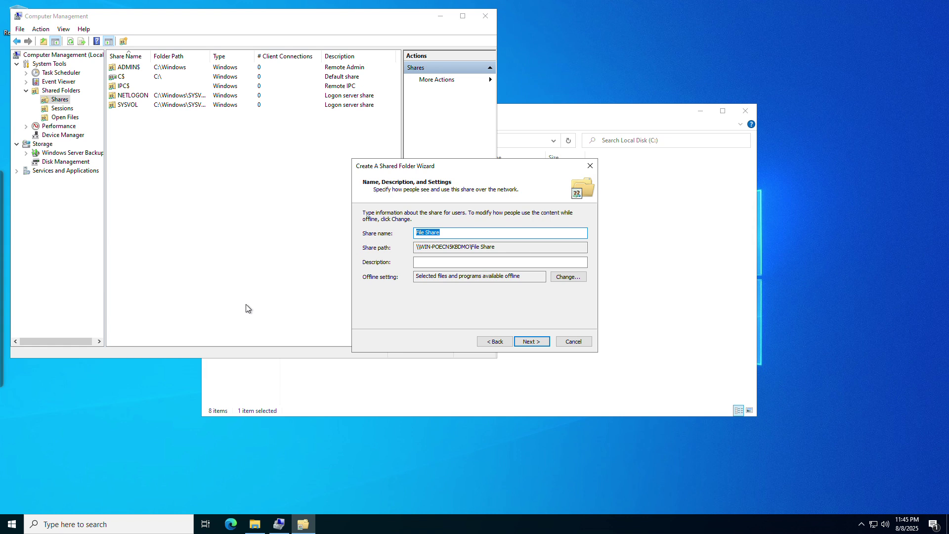
Set the share name to 'Files'
{"action": "type", "text": "po"}
{"action": "key", "text": "Tab"}
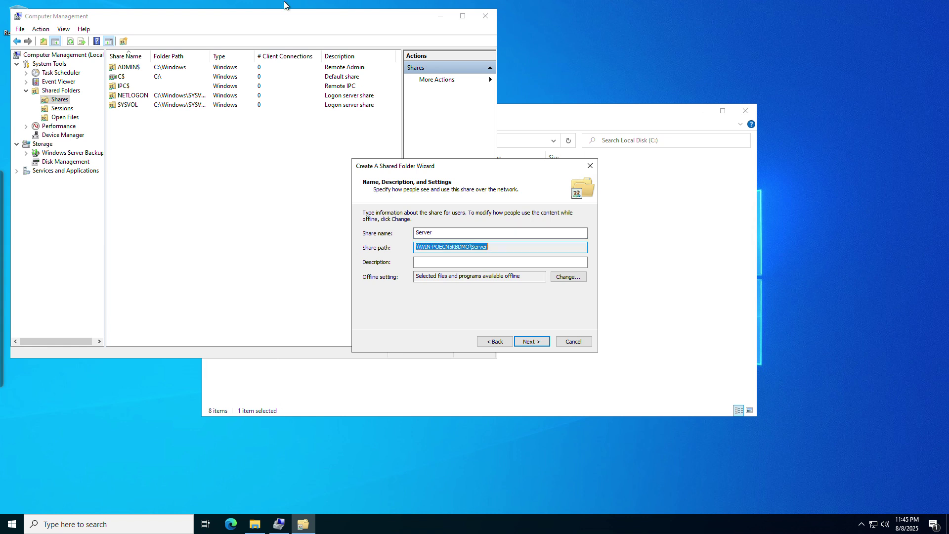
{"action": "key", "text": "shift+Tab"}
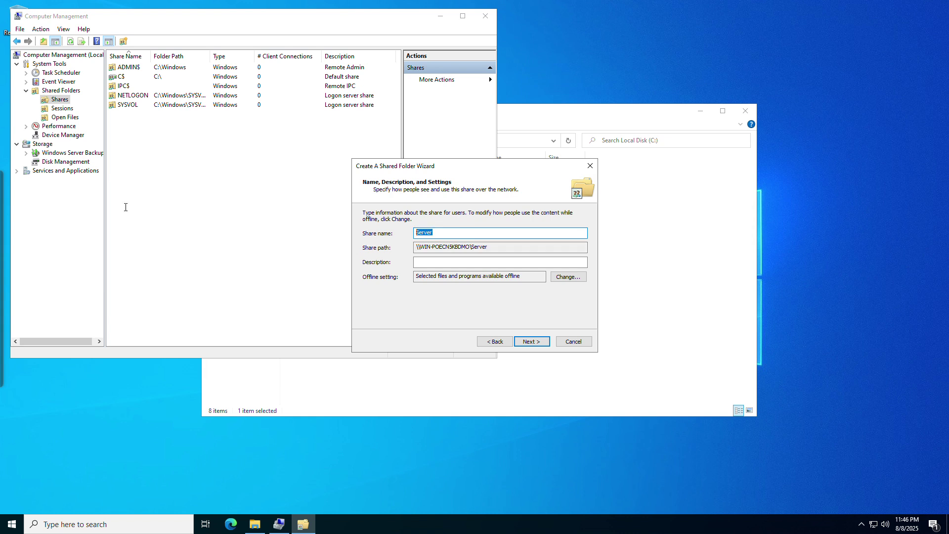
{"action": "type", "text": "Files"}
{"action": "key", "text": "Tab"}
{"action": "key", "text": "Return"}
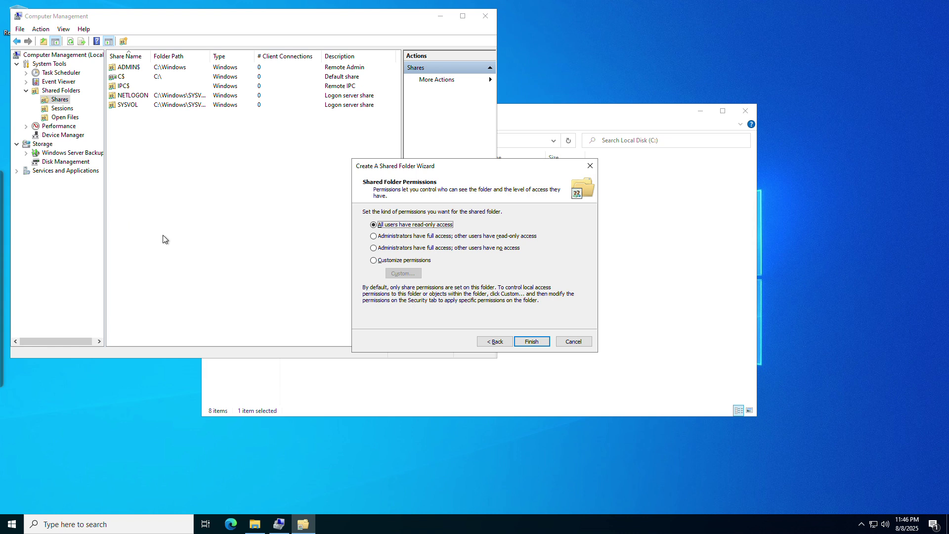
Customize share permissions to give Everyone Full Control and finish the wizard
{"action": "left_click", "coordinate": [395, 260]}
{"action": "left_click", "coordinate": [395, 273]}
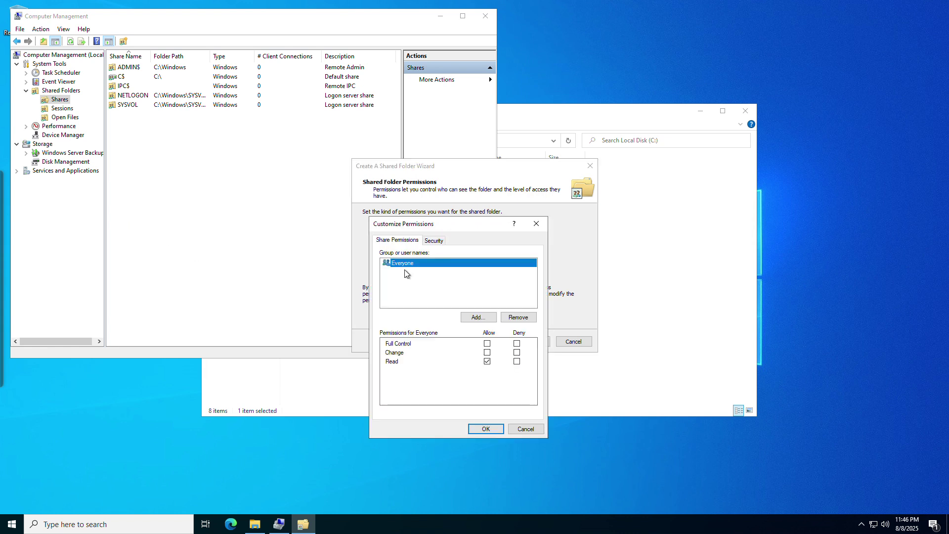
{"action": "left_click", "coordinate": [487, 344]}
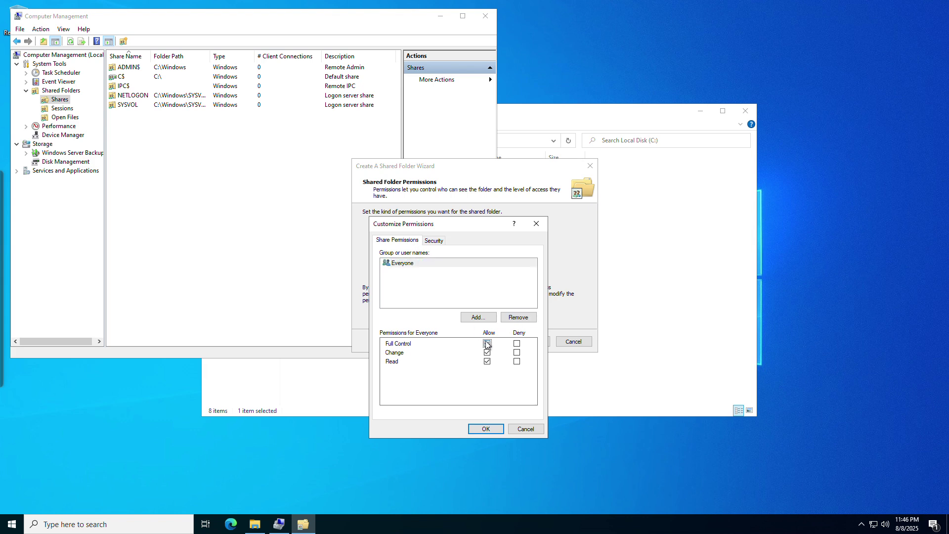
{"action": "left_click", "coordinate": [488, 426]}
{"action": "left_click", "coordinate": [533, 341]}
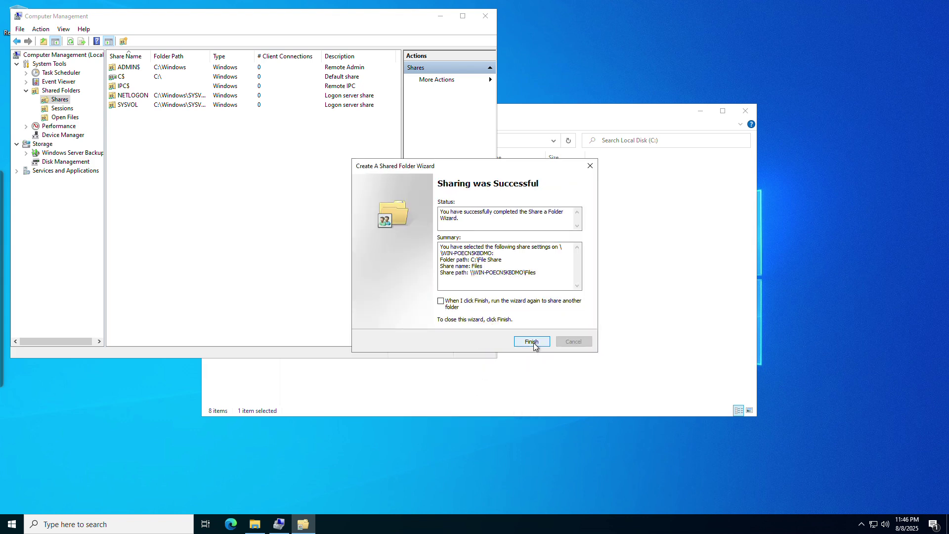
{"action": "left_click", "coordinate": [529, 342]}
On the local PC, open a maximized File Explorer's Network view and the WIN-POECN5KBDMO server
{"action": "left_click", "coordinate": [579, 8]}
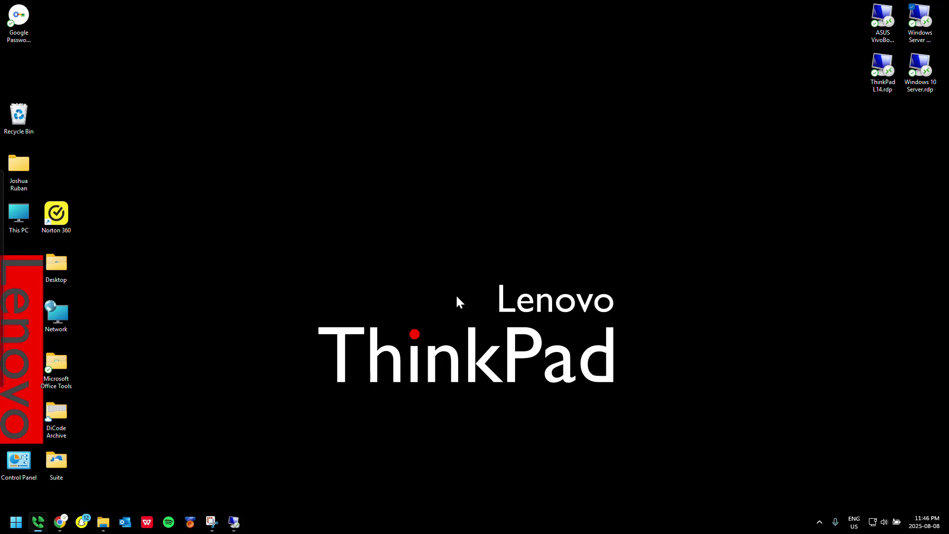
{"action": "left_click", "coordinate": [99, 521]}
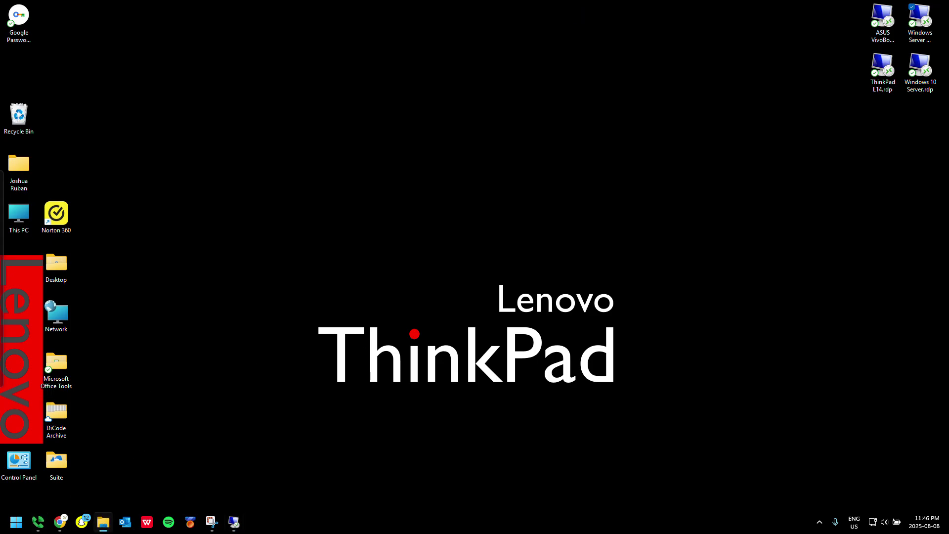
{"action": "left_click_drag", "start_coordinate": [287, 356], "coordinate": [788, 4]}
{"action": "scroll", "coordinate": [29, 436], "scroll_direction": "down", "scroll_amount": 4}
{"action": "left_click", "coordinate": [31, 451]}
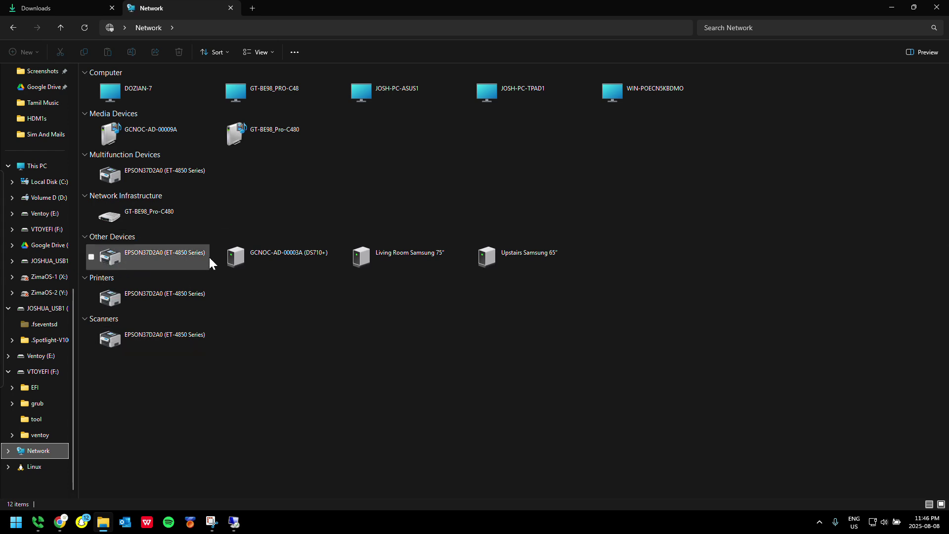
{"action": "double_click", "coordinate": [616, 96]}
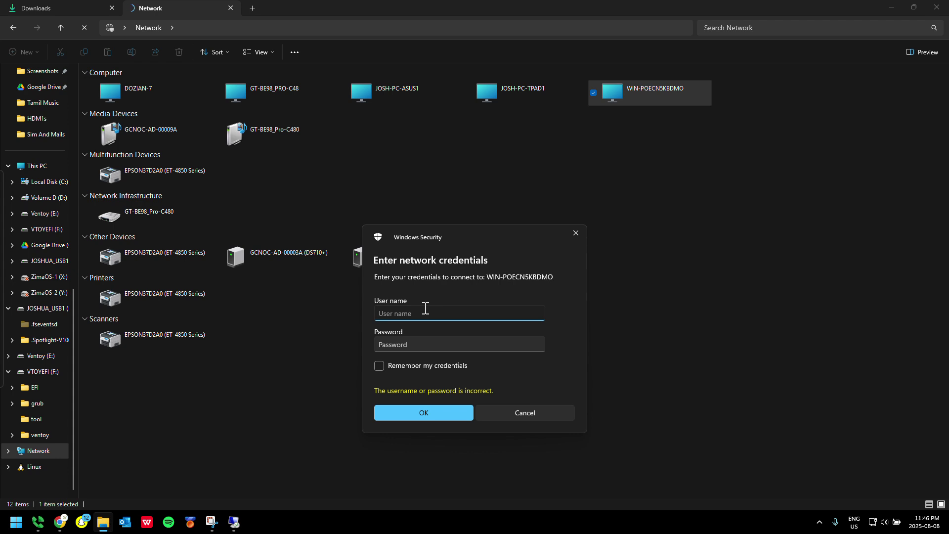
Sign in to WIN-POECN5KBDMO as Administrator with the account password
{"action": "type", "text": "Administrator"}
{"action": "key", "text": "Tab"}
{"action": "type", "text": "••••••••••"}
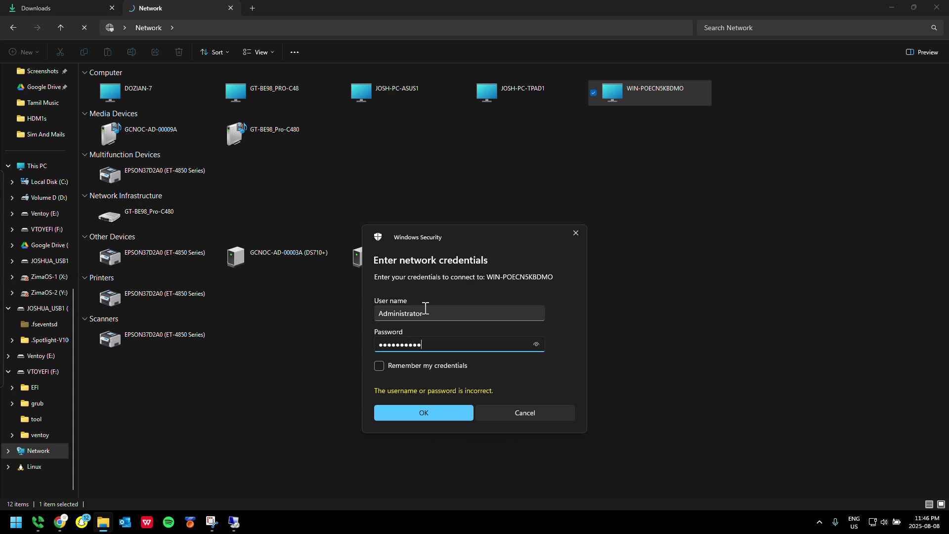
{"action": "key", "text": "Return"}
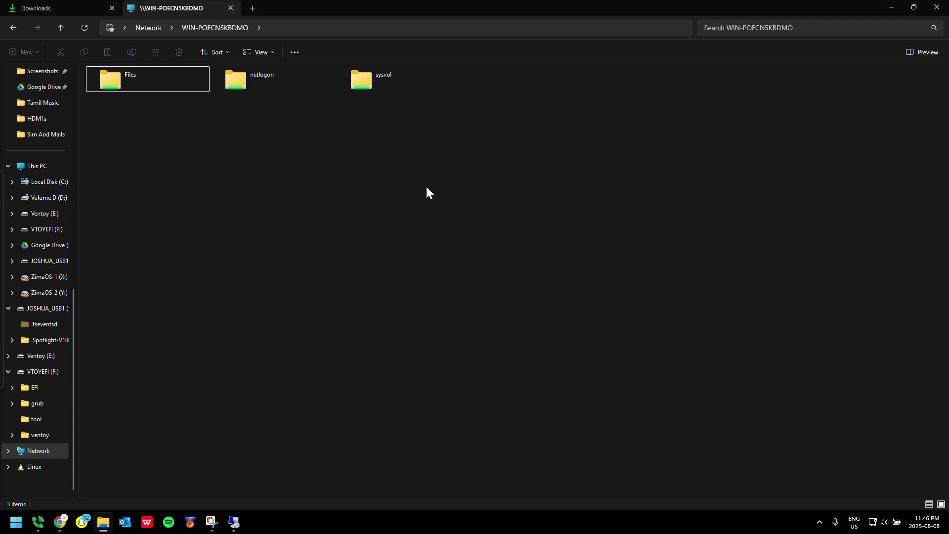
Open the empty Files share, then switch the address to \\WIN-POECN5KBDMO\c$
{"action": "double_click", "coordinate": [114, 69]}
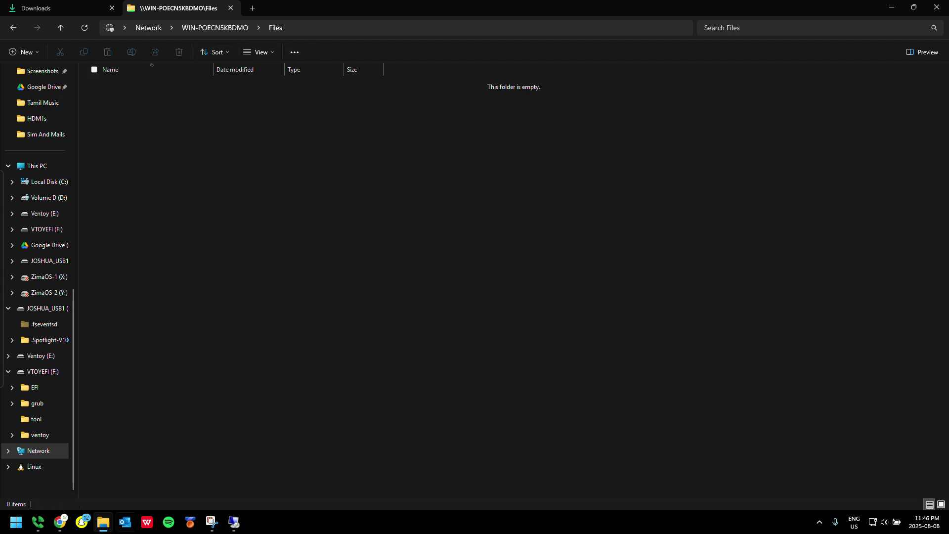
{"action": "left_click", "coordinate": [382, 29]}
{"action": "key", "text": "End"}
{"action": "key", "text": "BackSpace"}
{"action": "key", "text": "BackSpace"}
{"action": "key", "text": "BackSpace"}
{"action": "key", "text": "BackSpace"}
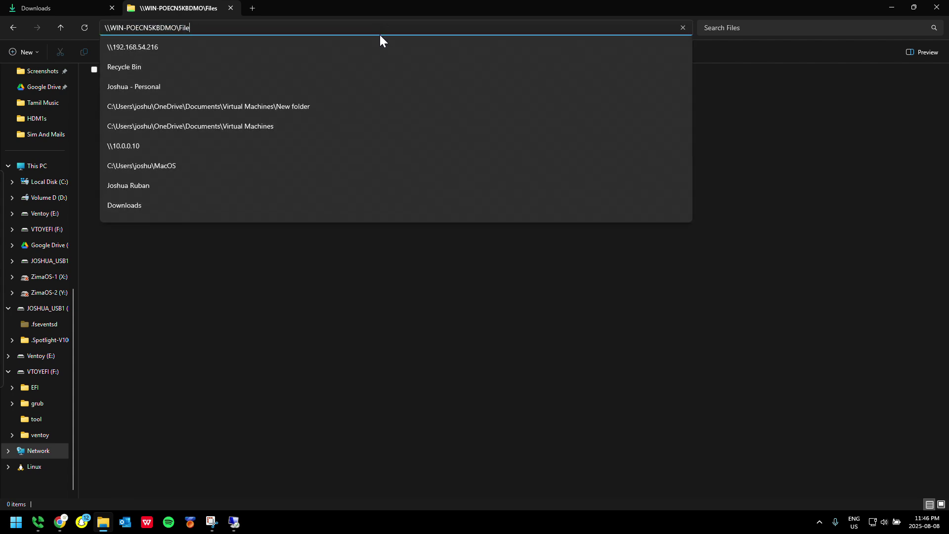
{"action": "key", "text": "BackSpace"}
{"action": "type", "text": "c$"}
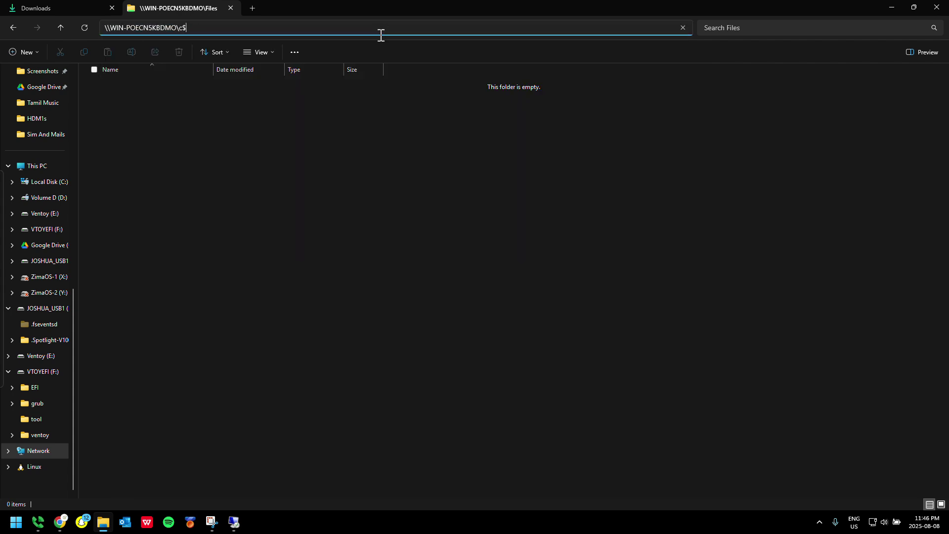
{"action": "key", "text": "Return"}
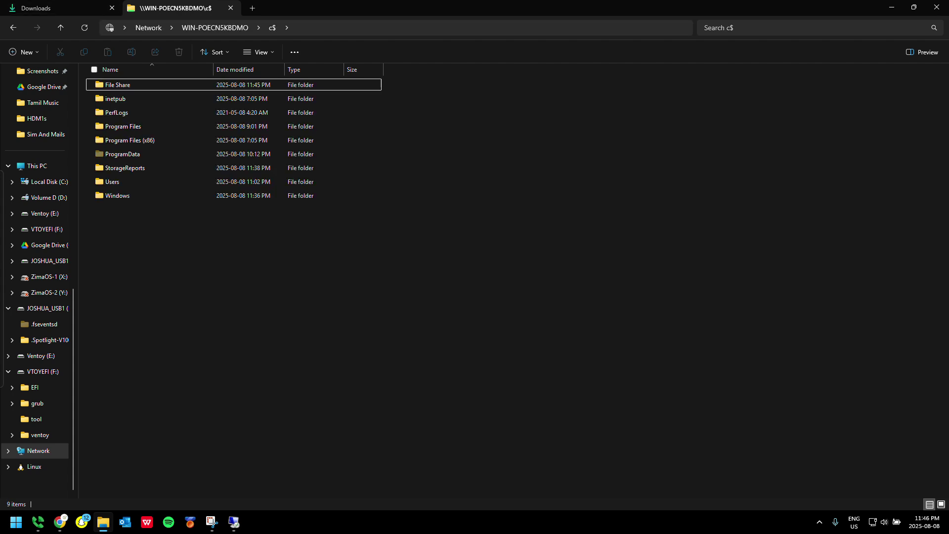
Browse into the c$ Users folder, go back, and close File Explorer
{"action": "left_click", "coordinate": [117, 191]}
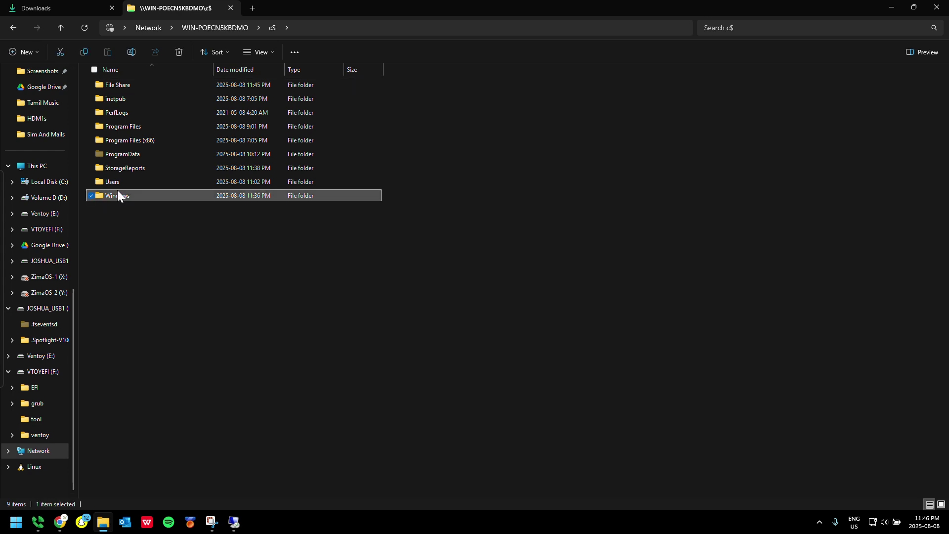
{"action": "double_click", "coordinate": [131, 181]}
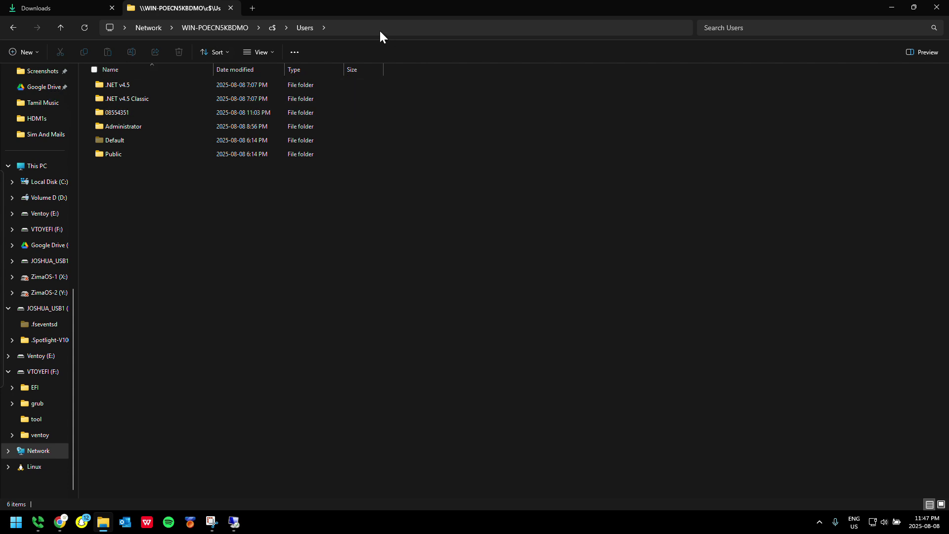
{"action": "left_click", "coordinate": [367, 28]}
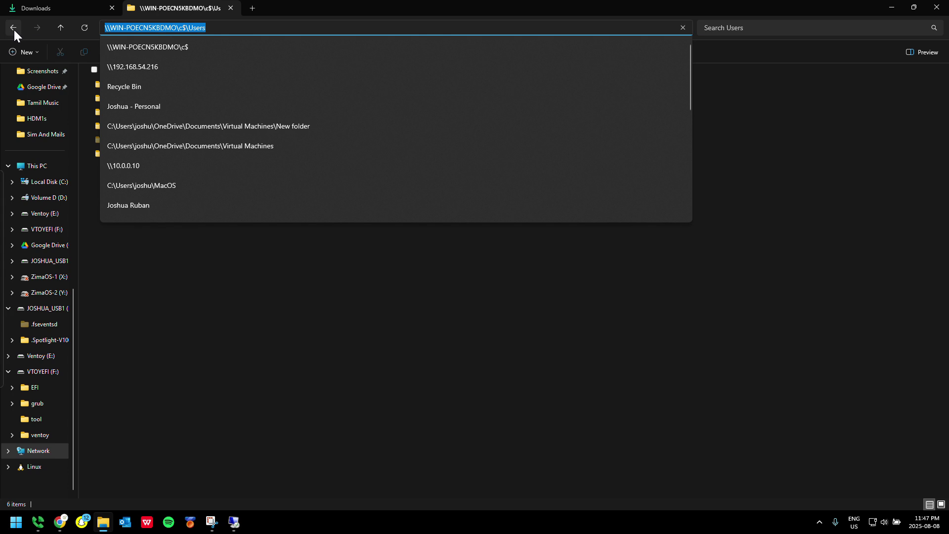
{"action": "left_click", "coordinate": [13, 28]}
{"action": "left_click", "coordinate": [937, 7]}
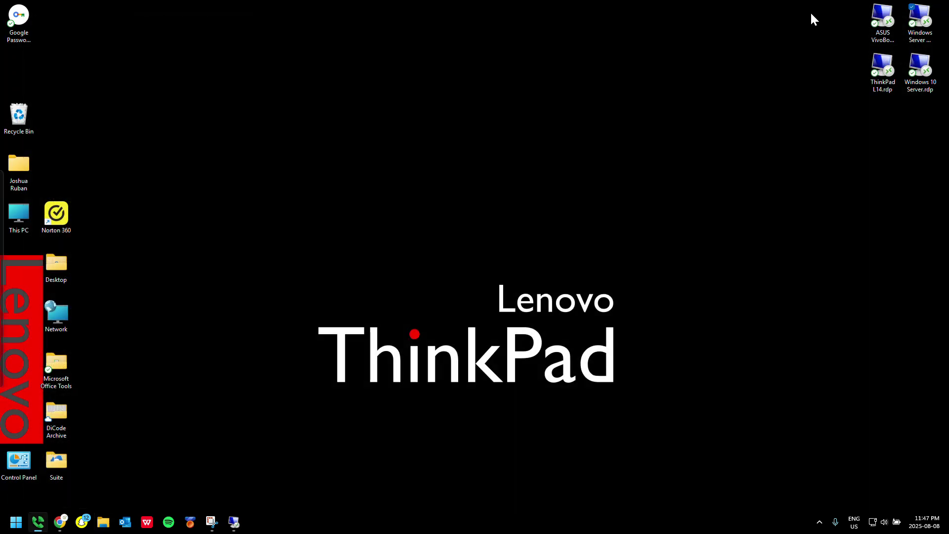